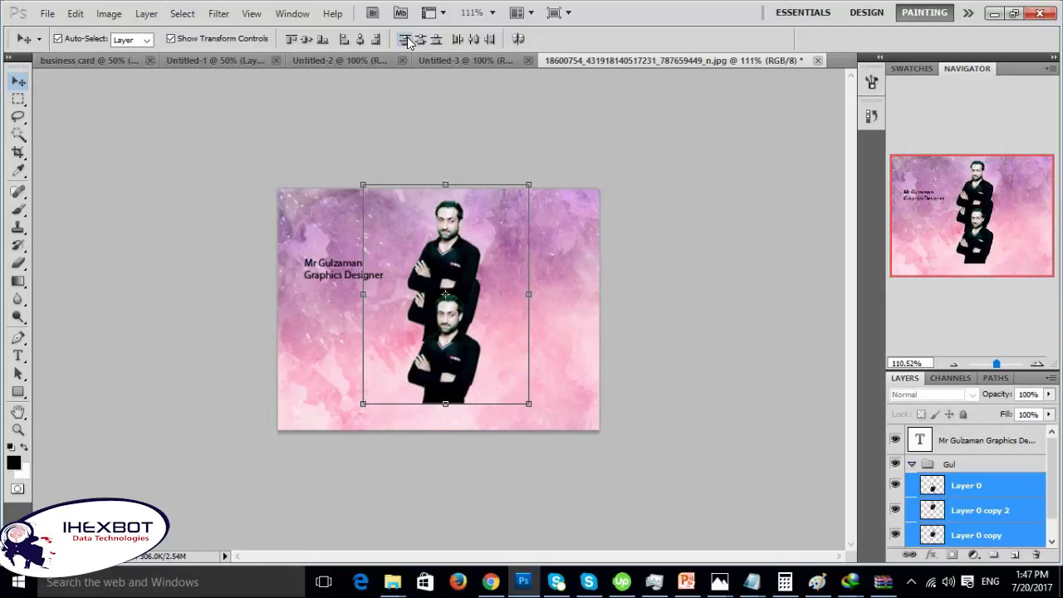
# - Try to distribute the three portrait layers by their top edges, and select the layer group that contains them
pyautogui.click(406, 41)
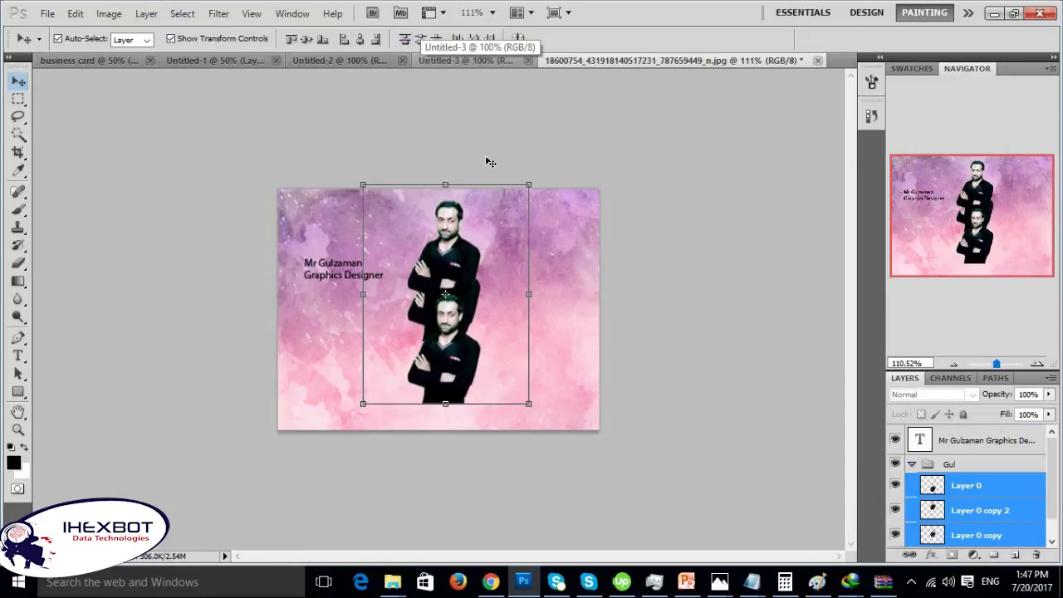
pyautogui.click(526, 182)
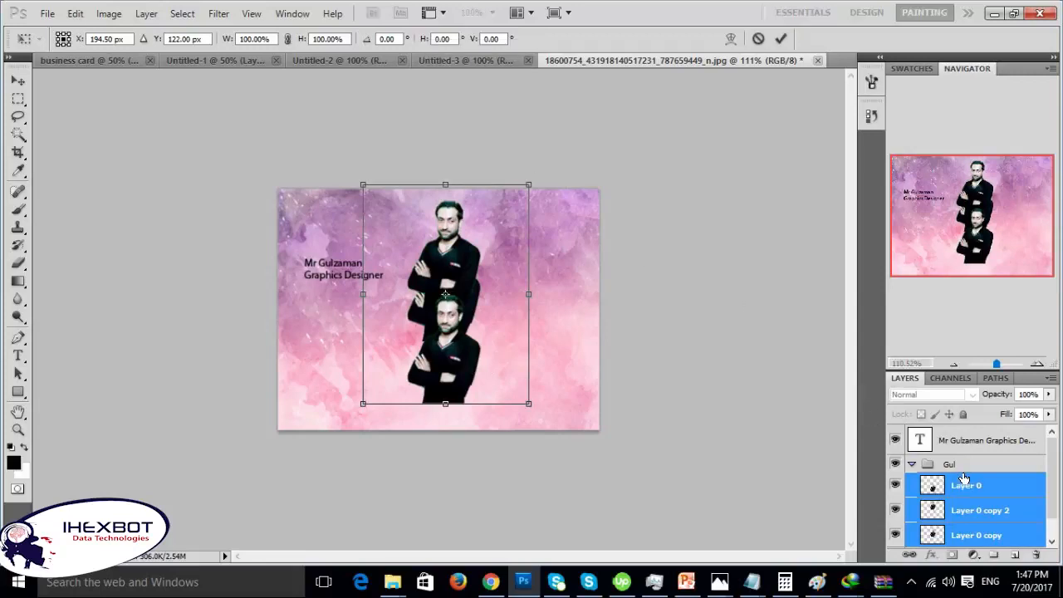
pyautogui.click(19, 80)
pyautogui.click(928, 461)
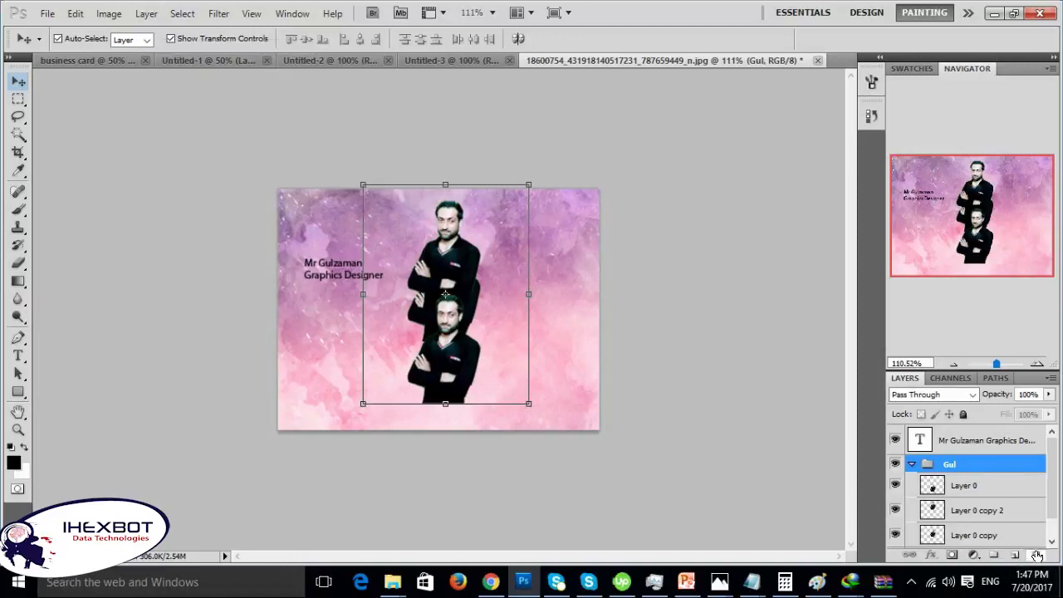
pyautogui.press('Delete')
pyautogui.click(595, 236)
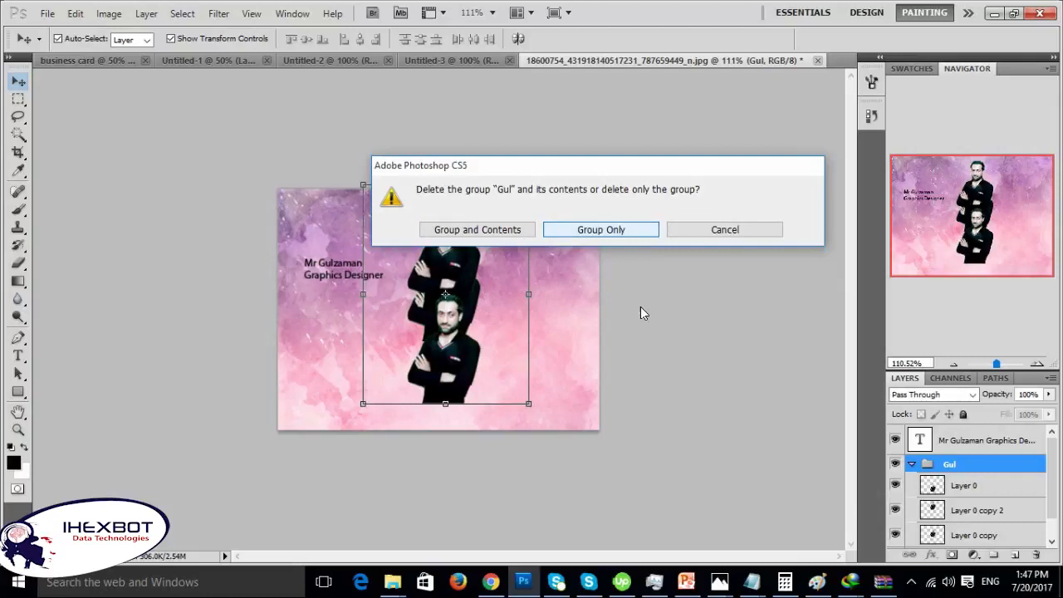
pyautogui.click(704, 235)
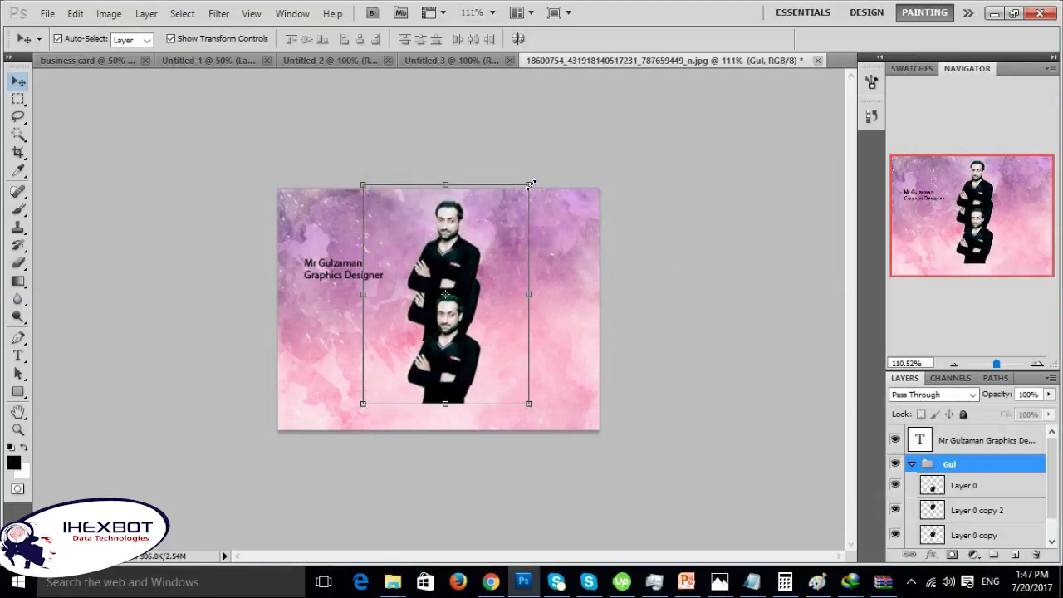
# - Scale the portrait group down proportionally to 34.20% and apply the transformation
pyautogui.moveTo(529, 184); pyautogui.dragTo(442, 249)
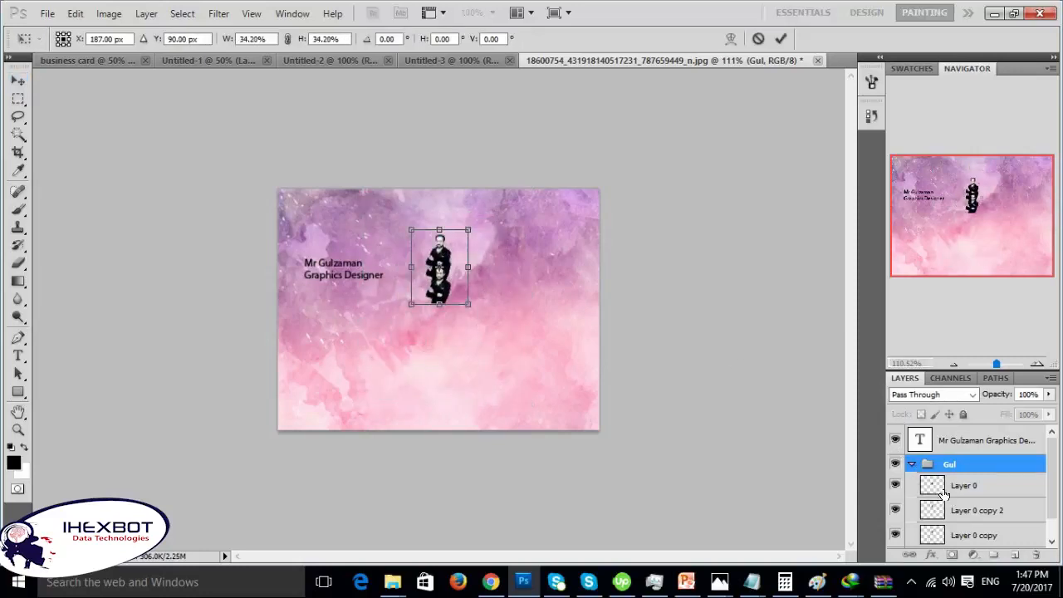
pyautogui.click(18, 83)
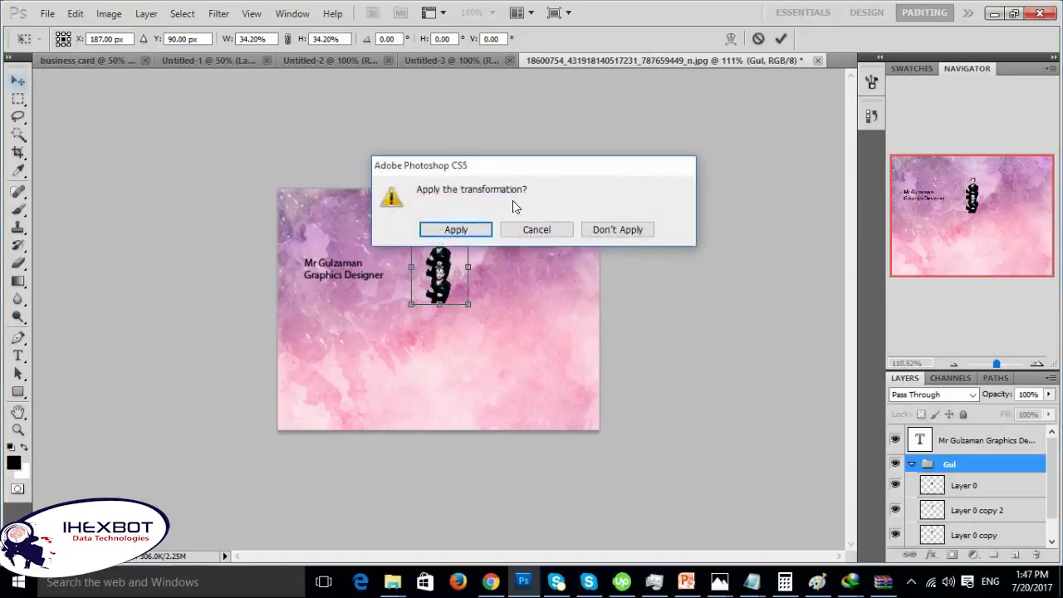
pyautogui.click(465, 229)
pyautogui.moveTo(998, 363); pyautogui.dragTo(1002, 363)
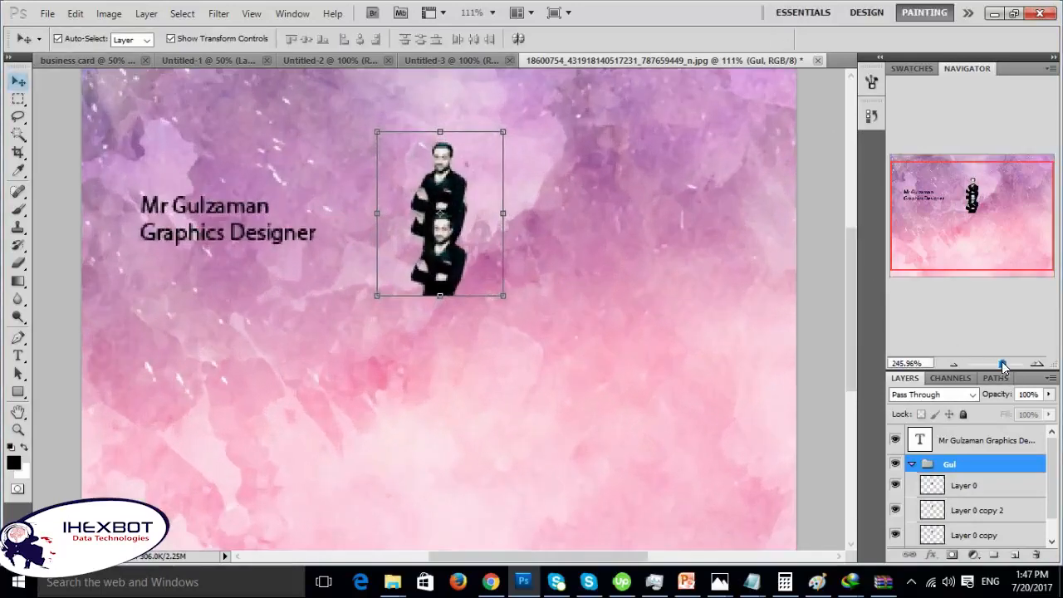
pyautogui.click(997, 490)
pyautogui.moveTo(469, 294); pyautogui.dragTo(471, 326)
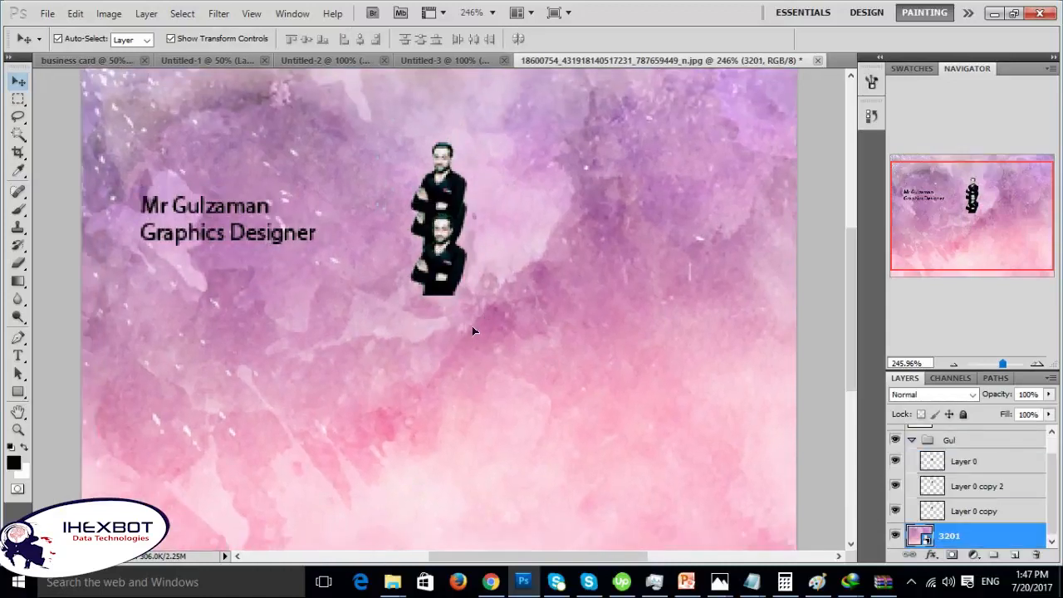
pyautogui.hotkey('ctrl', 'z')
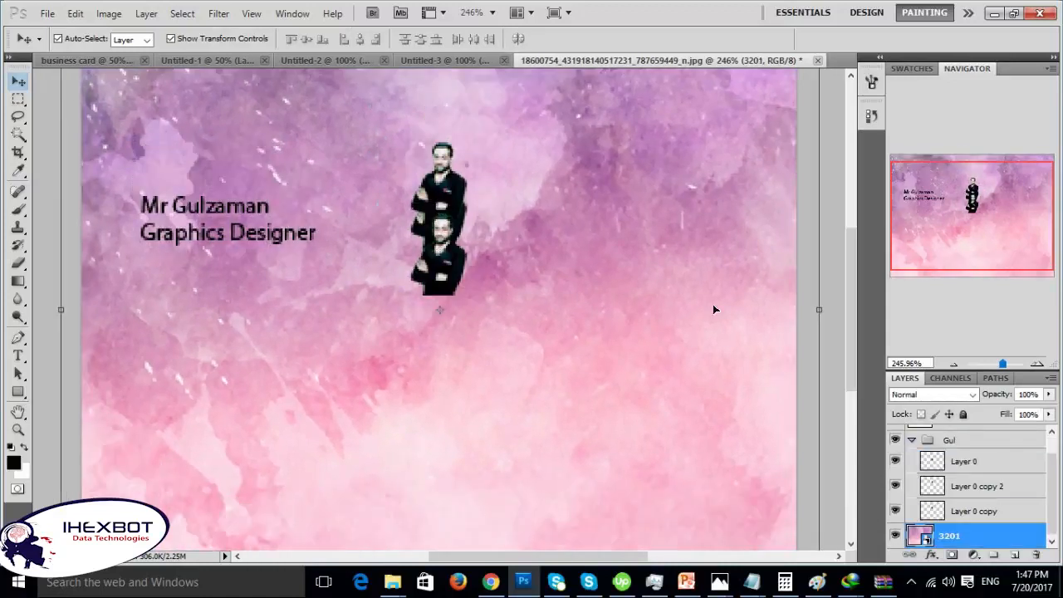
# - Spread the portraits vertically by moving Layer 0 copy 2 up, Layer 0 down, and Layer 0 copy into the gap between them
pyautogui.click(990, 496)
pyautogui.moveTo(461, 199); pyautogui.dragTo(473, 150)
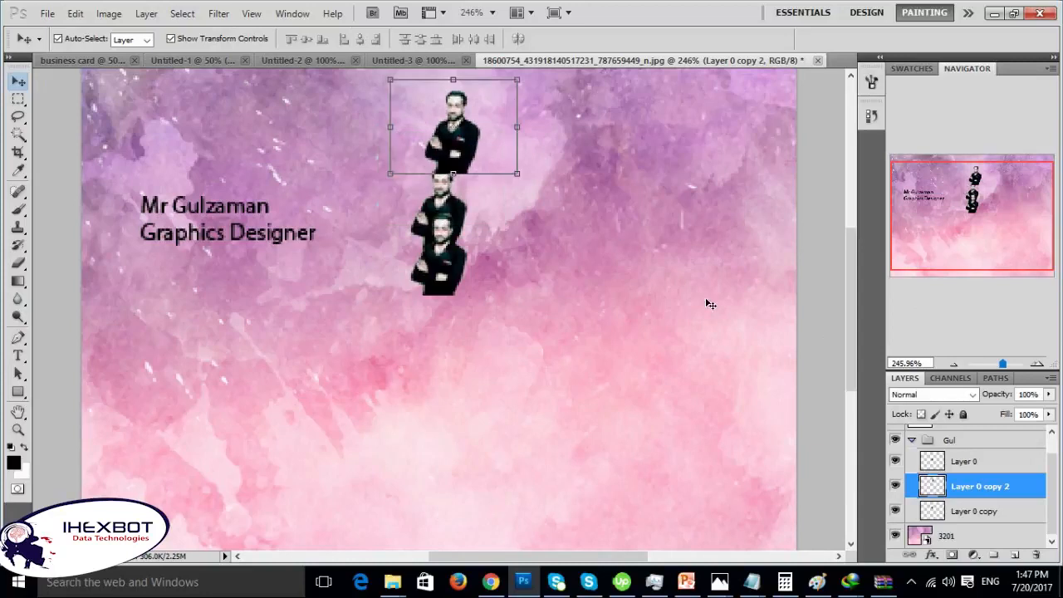
pyautogui.click(940, 508)
pyautogui.moveTo(442, 277); pyautogui.dragTo(442, 387)
pyautogui.click(963, 488)
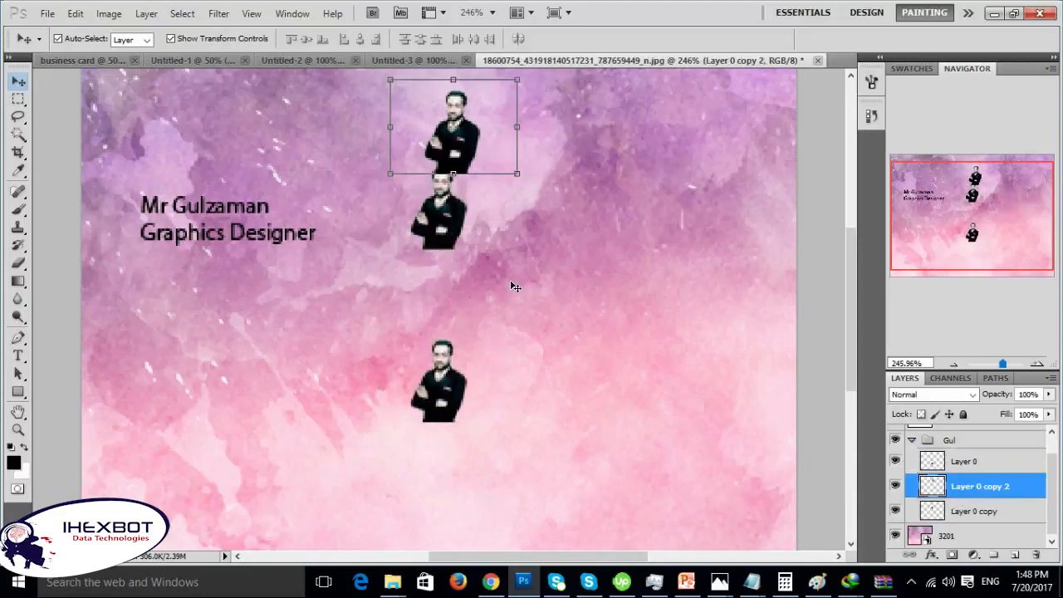
pyautogui.click(957, 467)
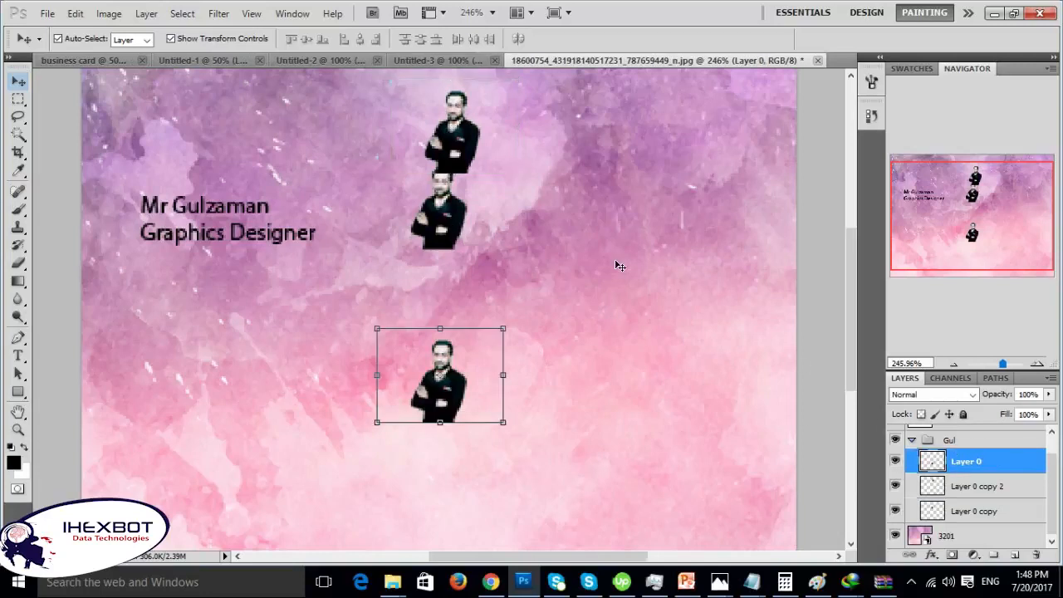
pyautogui.click(977, 512)
pyautogui.moveTo(455, 211); pyautogui.dragTo(456, 243)
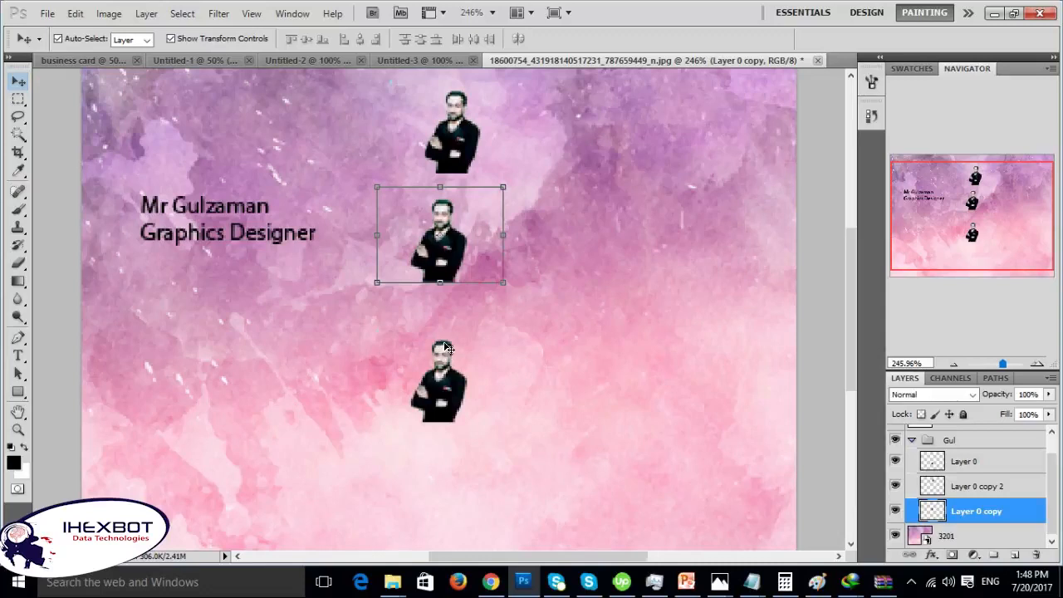
# - Select Layer 0, Layer 0 copy 2 and Layer 0 copy together and distribute them by their top edges
pyautogui.click(943, 461)
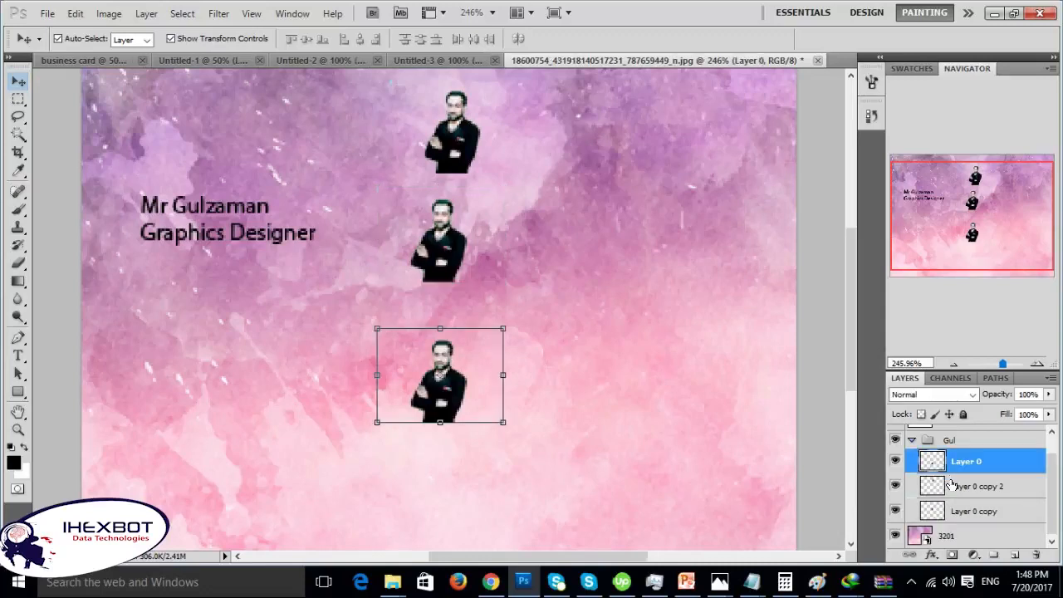
pyautogui.keyDown('shift'); pyautogui.click(953, 485); pyautogui.keyUp('shift')
pyautogui.keyDown('shift'); pyautogui.click(959, 510); pyautogui.keyUp('shift')
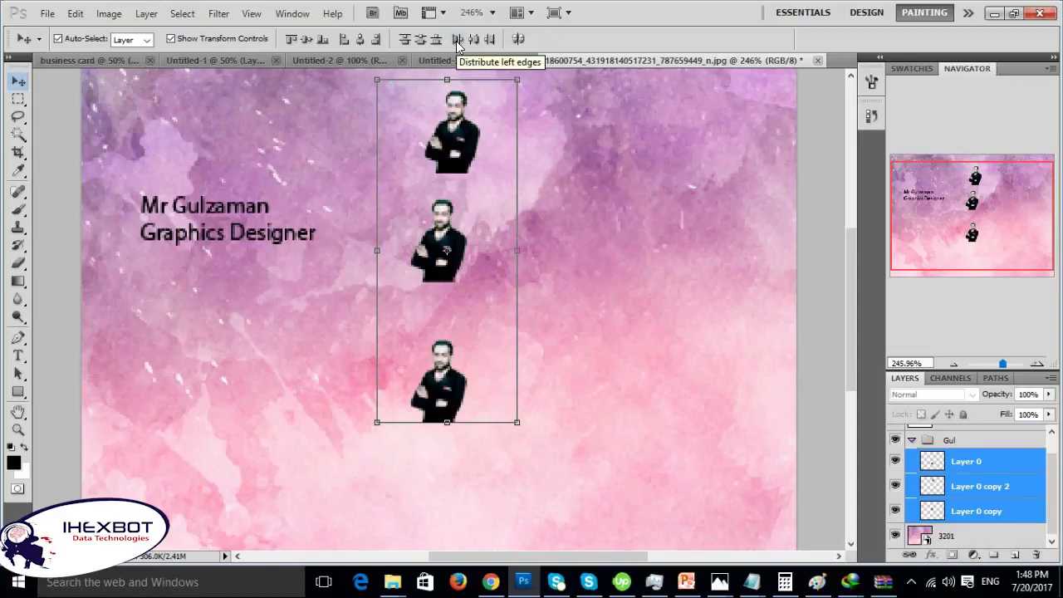
pyautogui.click(405, 39)
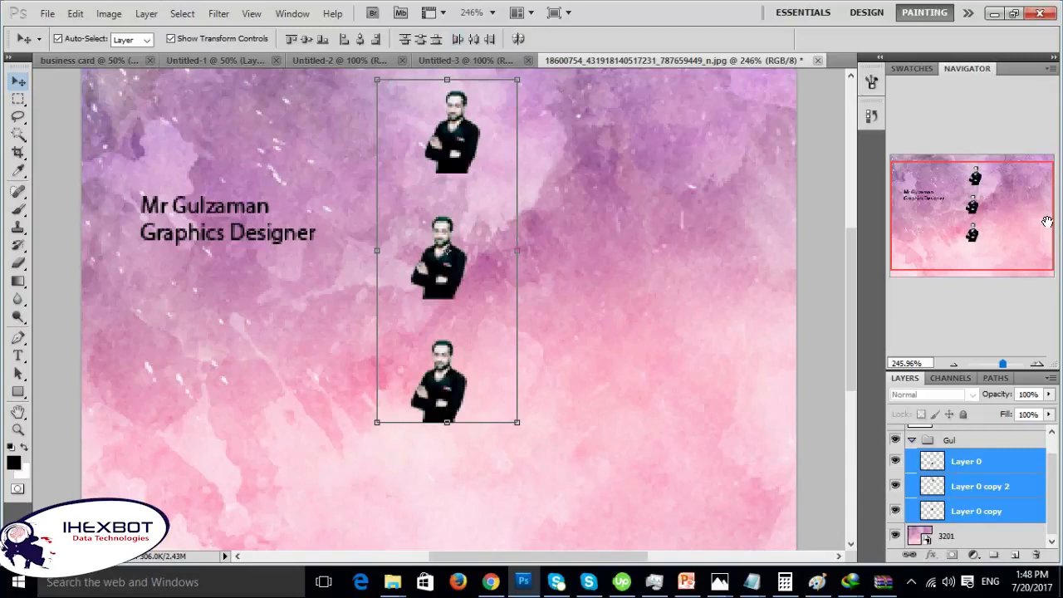
# - Switch to PowerPoint to check the Learning Photoshop topic list, and return to Photoshop
pyautogui.click(1047, 393)
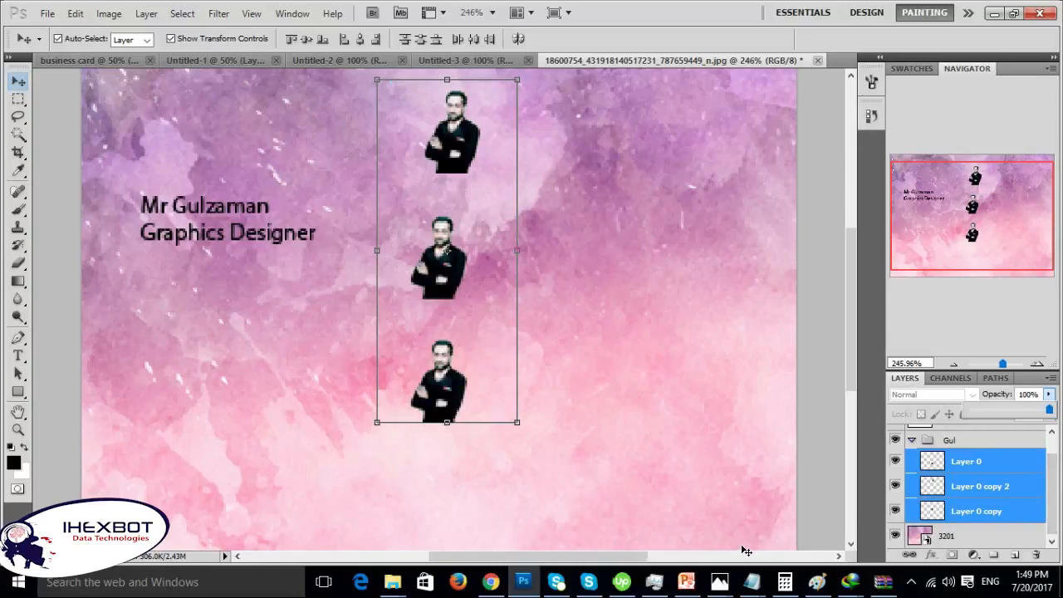
pyautogui.click(689, 583)
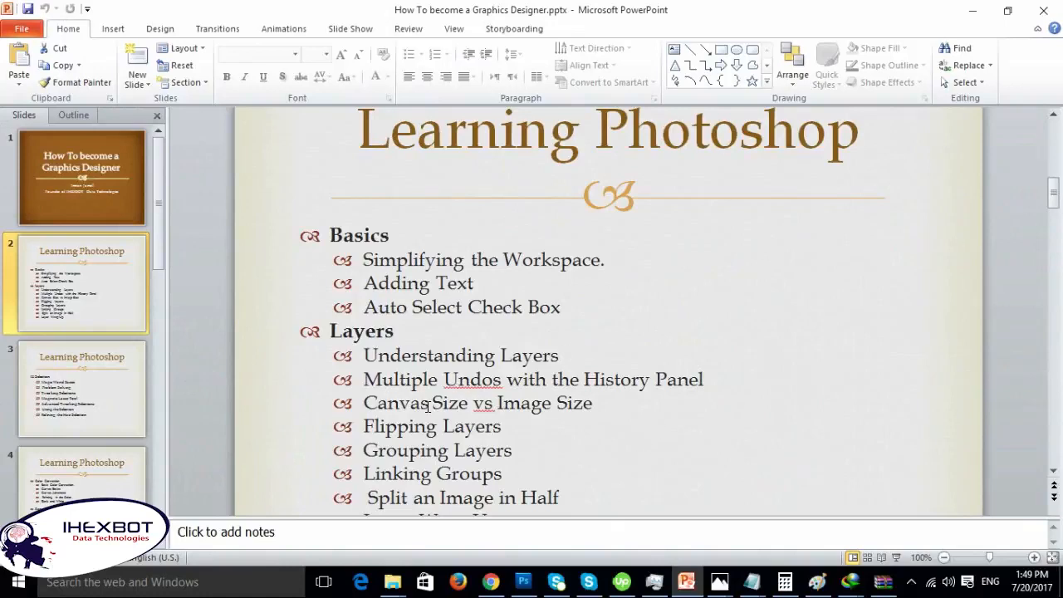
pyautogui.click(972, 11)
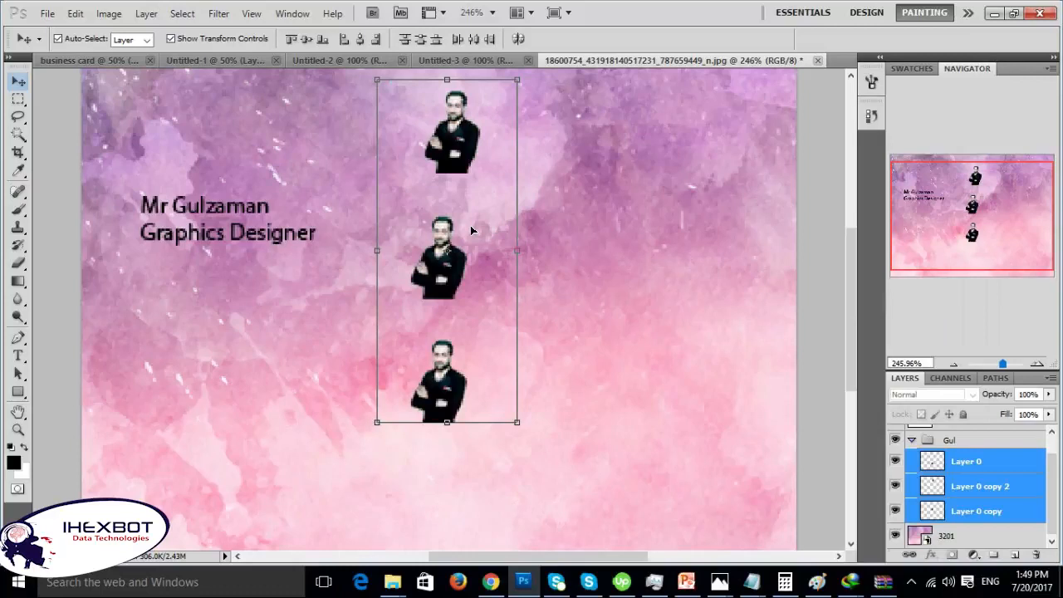
# - Undo and redo the top-edge distribution of the portraits repeatedly to compare both states
pyautogui.hotkey('ctrl', 'z')
pyautogui.hotkey('ctrl', 'z')
pyautogui.hotkey('ctrl', 'z')
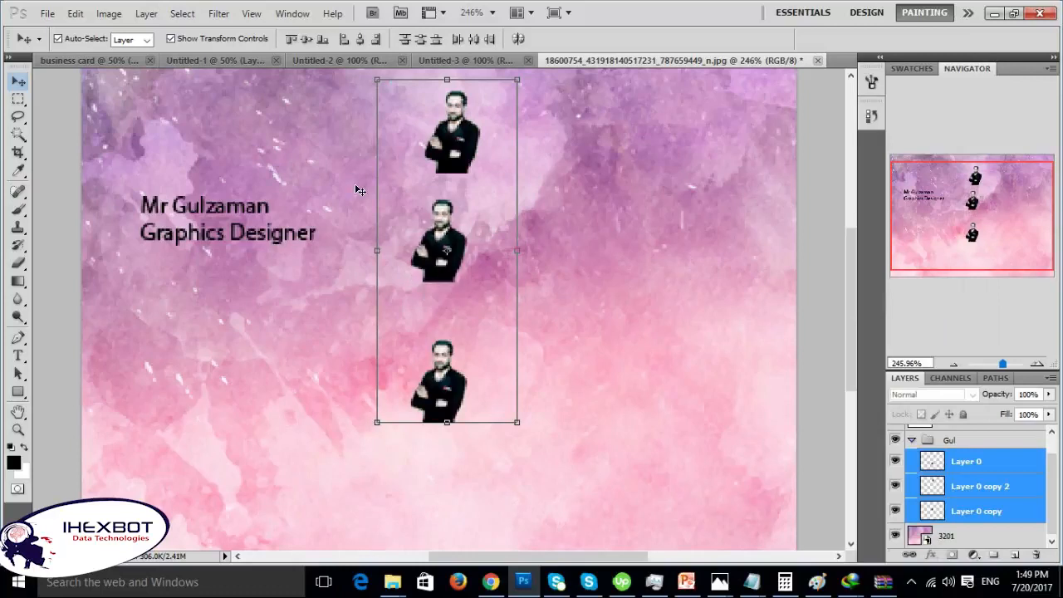
pyautogui.hotkey('ctrl', 'z')
pyautogui.hotkey('ctrl', 'z')
pyautogui.hotkey('ctrl', 'z')
pyautogui.hotkey('ctrl', 'z')
pyautogui.hotkey('ctrl', 'z')
pyautogui.hotkey('ctrl', 'z')
pyautogui.hotkey('ctrl', 'z')
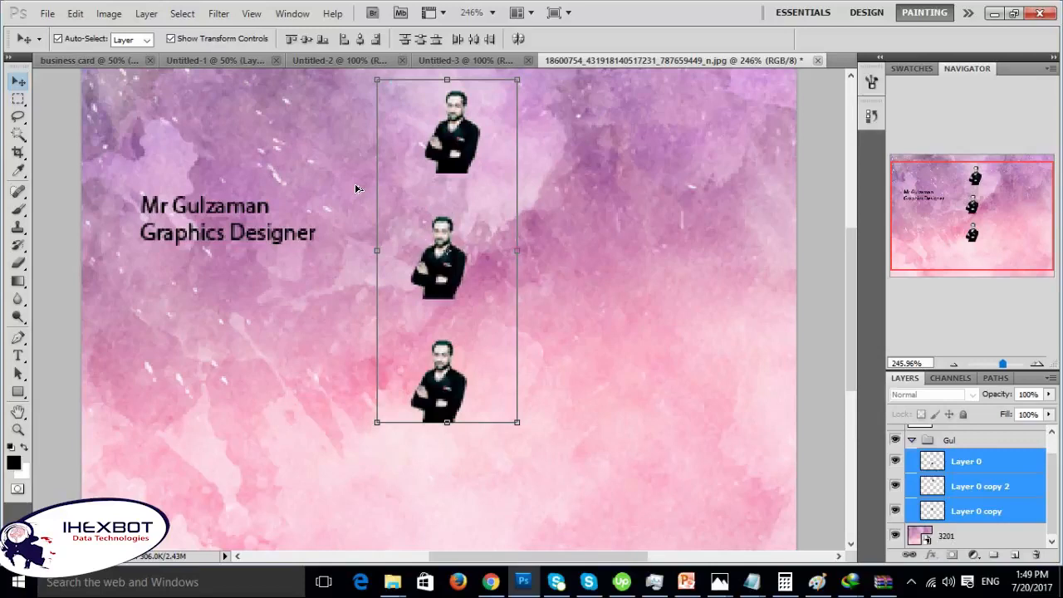
# - Step backward through the recent portrait edits one at a time, and step forward again to the distributed arrangement
pyautogui.hotkey('ctrl', 'alt', 'z')
pyautogui.hotkey('ctrl', 'alt', 'z')
pyautogui.hotkey('ctrl', 'alt', 'z')
pyautogui.hotkey('ctrl', 'alt', 'z')
pyautogui.hotkey('ctrl', 'alt', 'z')
pyautogui.hotkey('ctrl', 'alt', 'z')
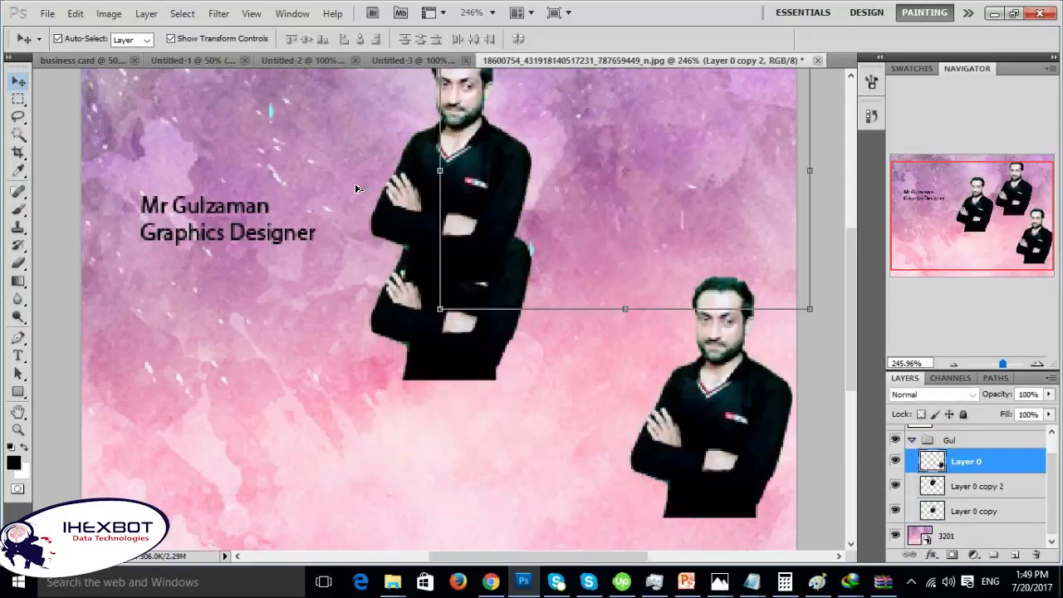
pyautogui.hotkey('ctrl', 'alt', 'z')
pyautogui.hotkey('ctrl', 'alt', 'z')
pyautogui.hotkey('ctrl', 'alt', 'z')
pyautogui.hotkey('ctrl', 'alt', 'z')
pyautogui.hotkey('ctrl', 'alt', 'z')
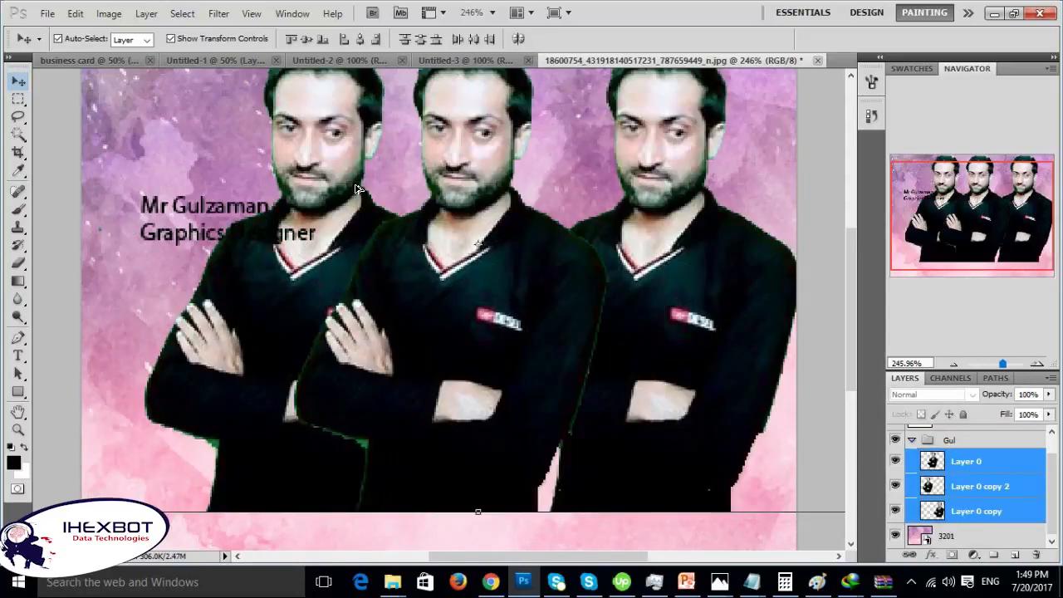
pyautogui.hotkey('ctrl', 'shift', 'z')
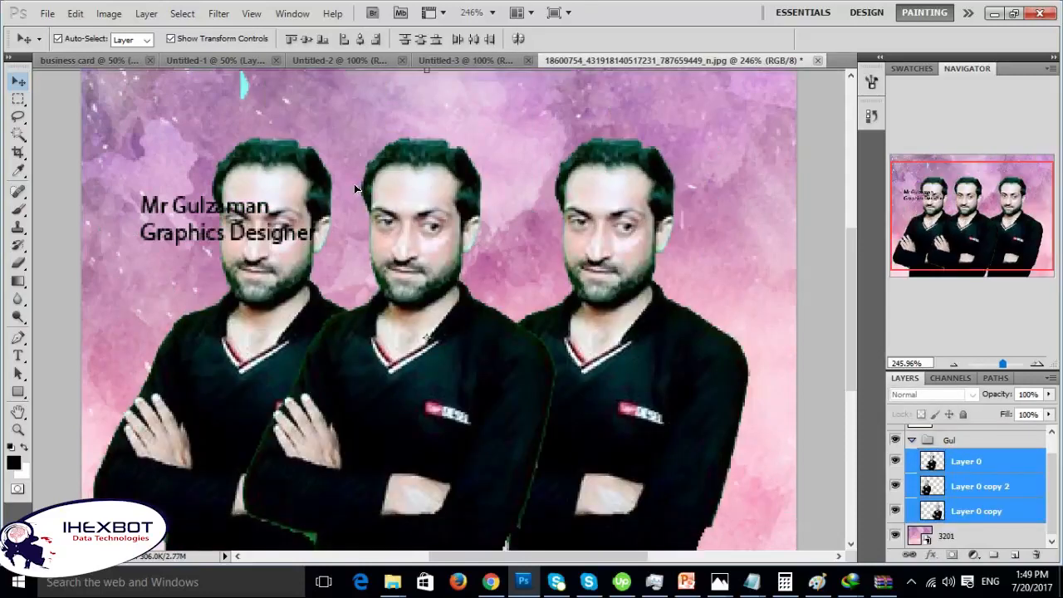
pyautogui.hotkey('ctrl', 'shift', 'z')
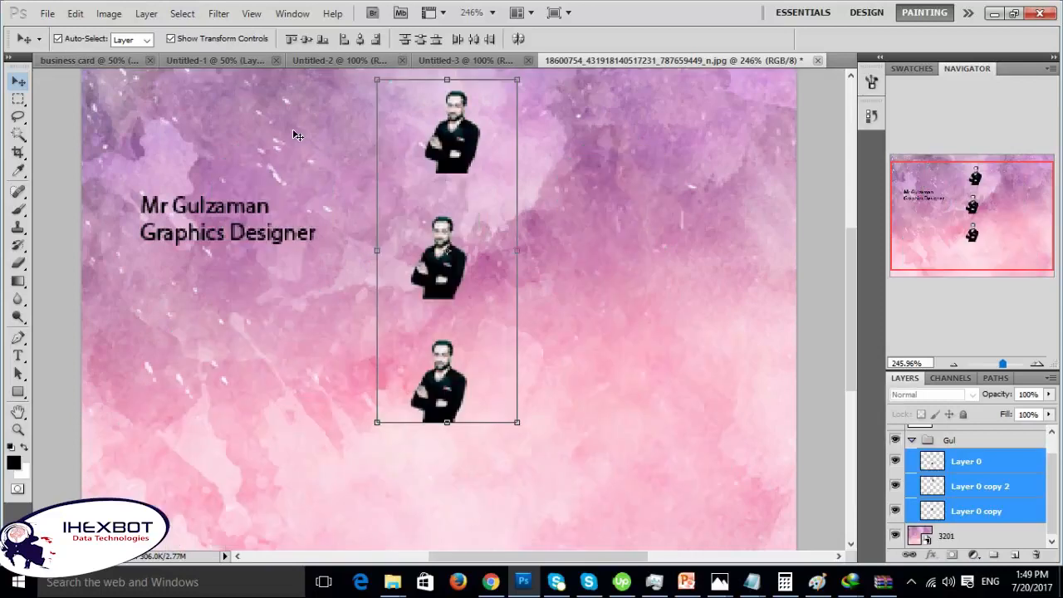
# - Display the document's History list and look through its recorded states
pyautogui.click(292, 14)
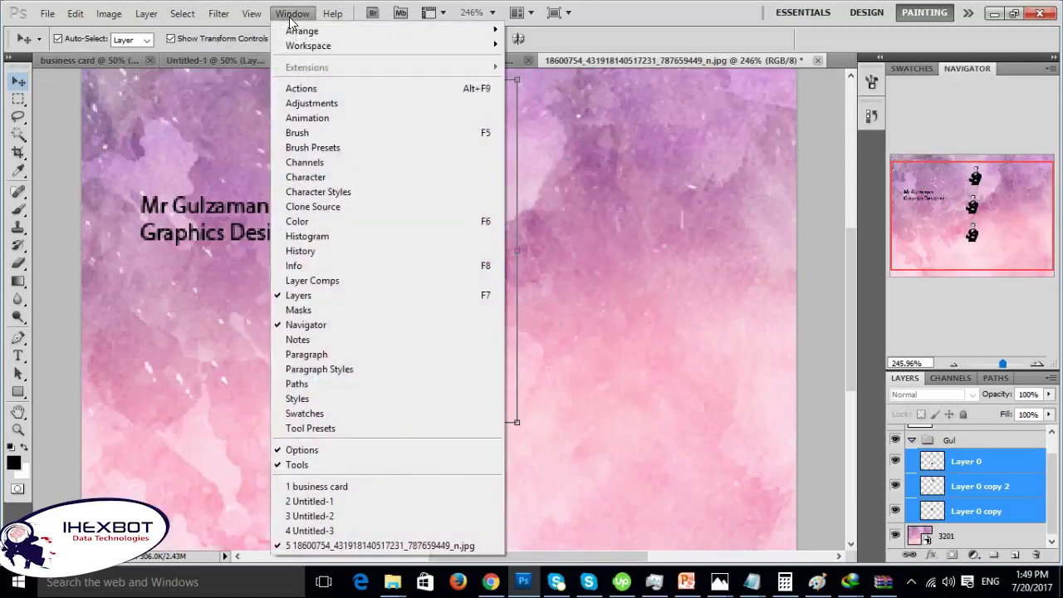
pyautogui.click(328, 250)
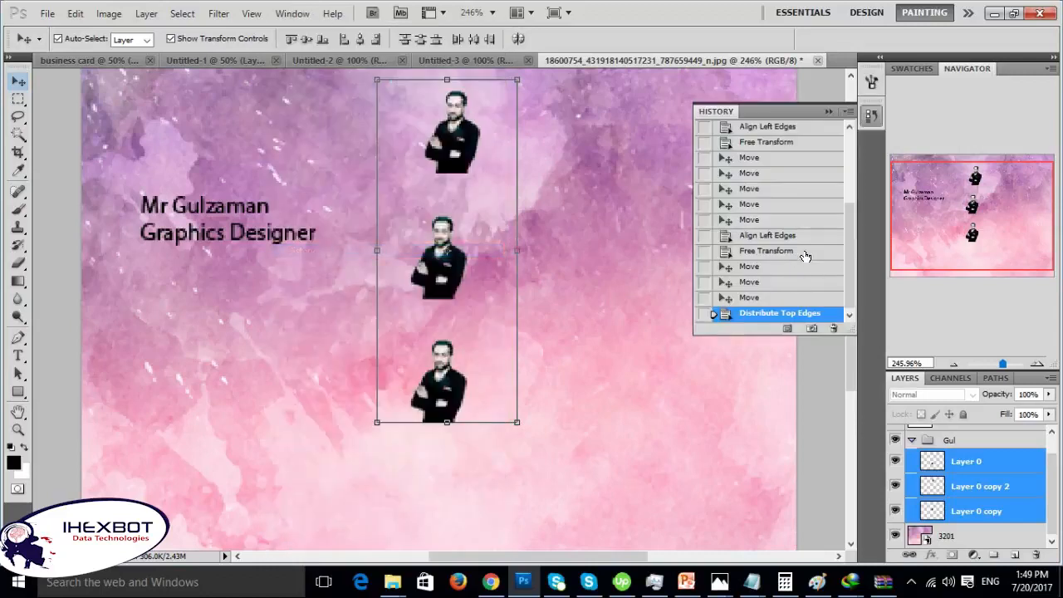
pyautogui.scroll(3, 812, 255)
pyautogui.scroll(3, 805, 200)
pyautogui.scroll(-2, 793, 216)
# - Revert the document through its History states to the first Move state, directly after Align Bottom Edges
pyautogui.click(769, 276)
pyautogui.click(771, 261)
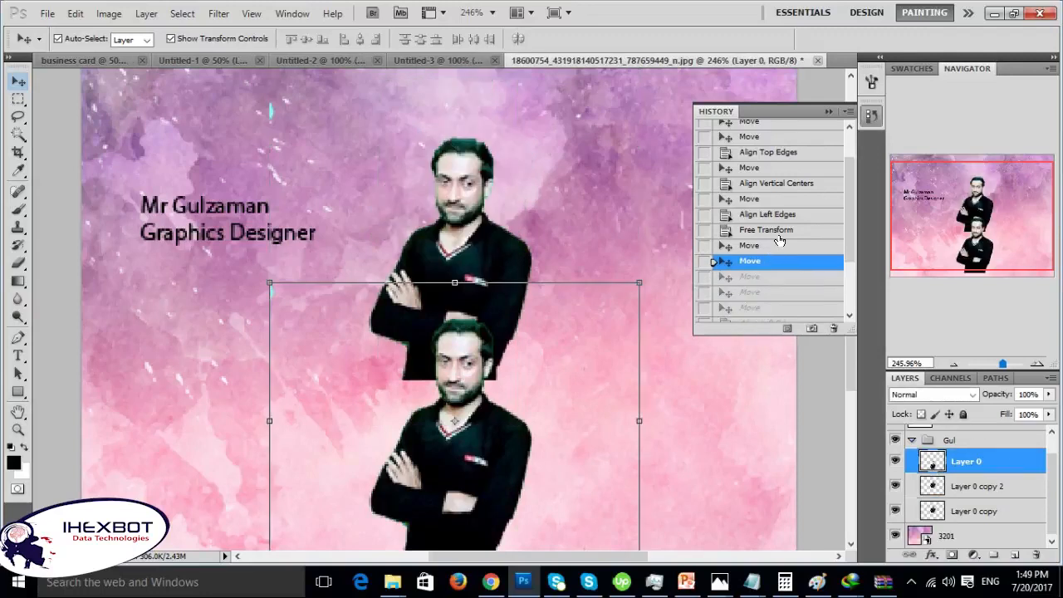
pyautogui.click(784, 229)
pyautogui.click(785, 215)
pyautogui.click(781, 200)
pyautogui.scroll(2, 797, 199)
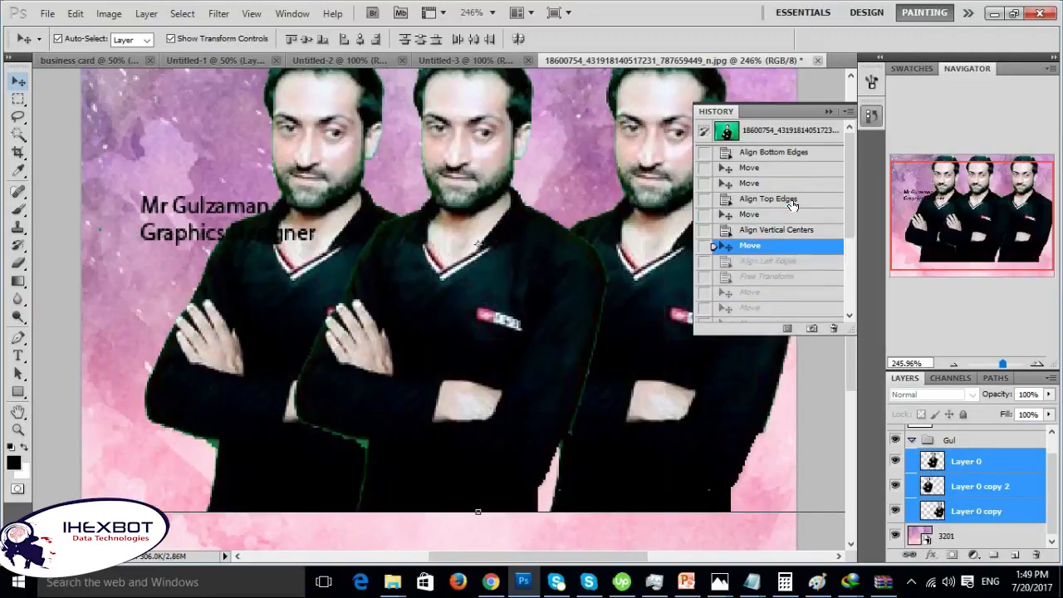
pyautogui.click(797, 184)
pyautogui.click(804, 168)
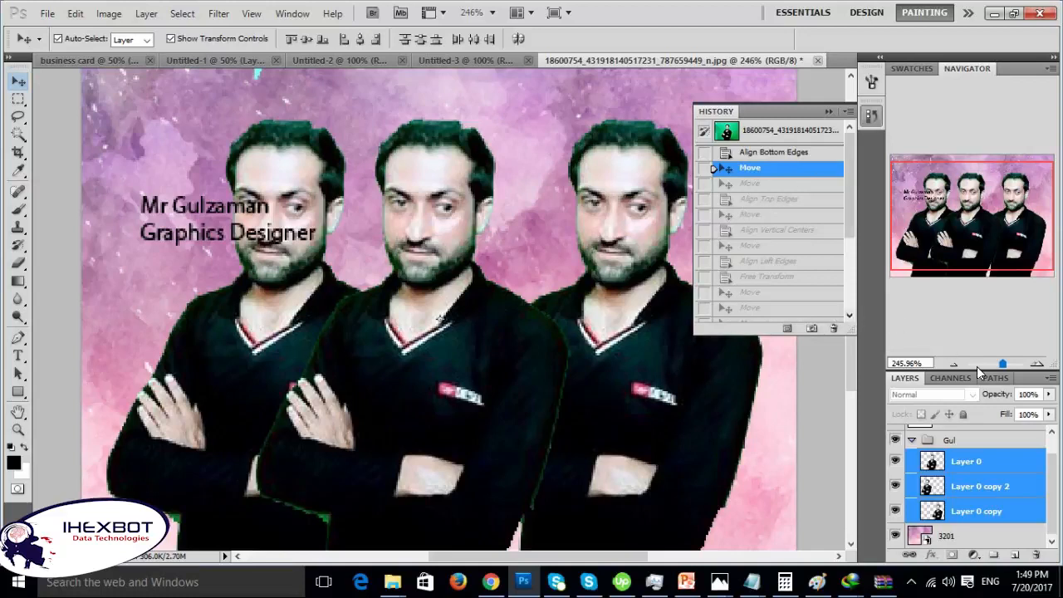
# - Reduce the opacity of Layer 0 copy to 52%
pyautogui.click(79, 99)
pyautogui.moveTo(1003, 362); pyautogui.dragTo(997, 364)
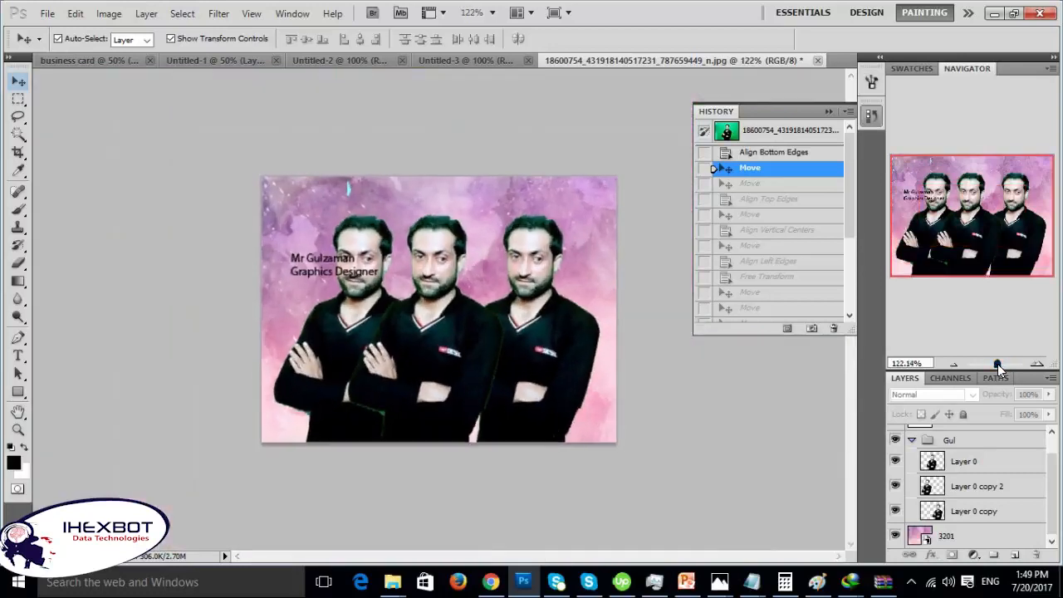
pyautogui.click(1011, 467)
pyautogui.click(1011, 511)
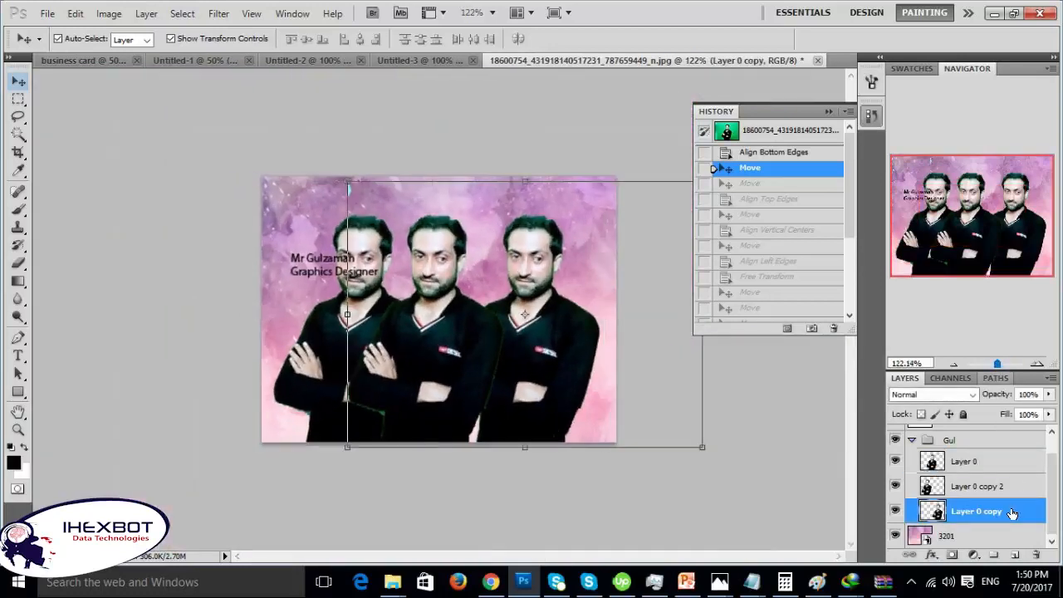
pyautogui.click(1048, 394)
pyautogui.moveTo(1050, 413); pyautogui.dragTo(1027, 414)
pyautogui.moveTo(1020, 411); pyautogui.dragTo(1010, 411)
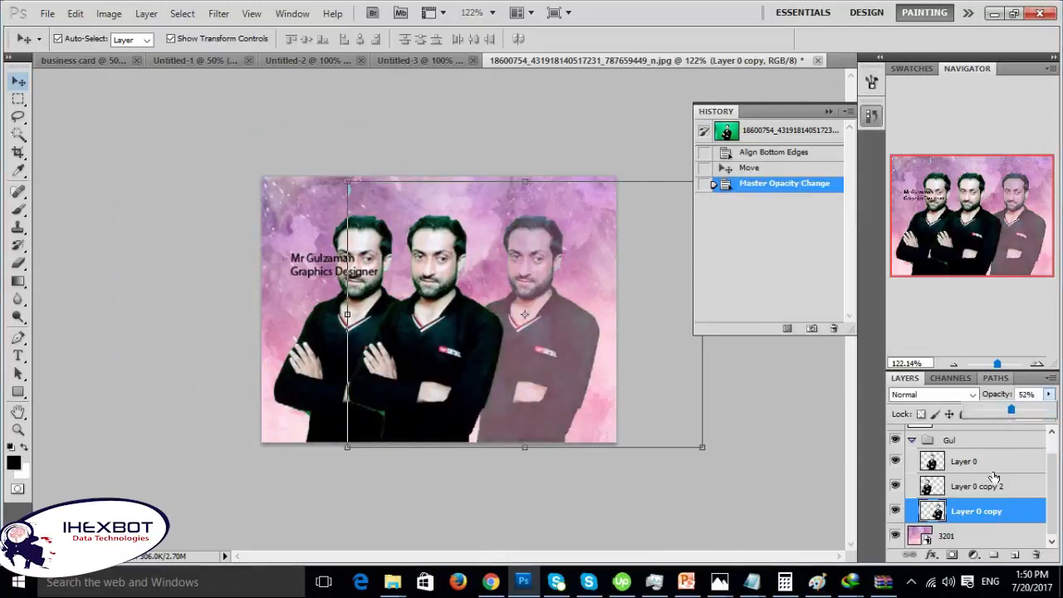
# - Reduce the opacity of Layer 0 to 60%
pyautogui.click(988, 470)
pyautogui.click(1048, 395)
pyautogui.moveTo(1046, 411); pyautogui.dragTo(1016, 409)
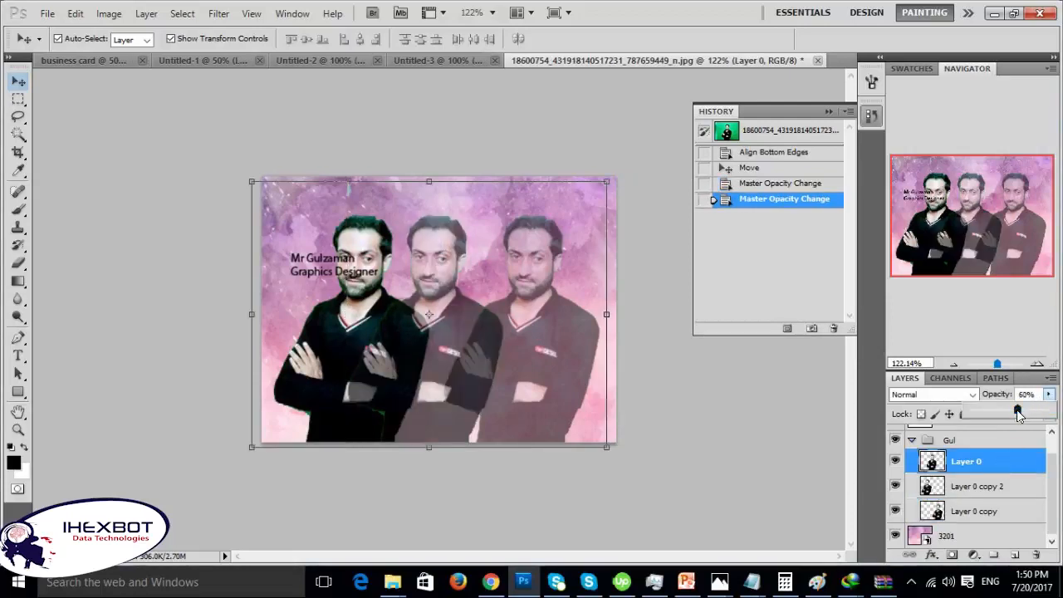
# - Undo the last opacity change and rename Layer 0 as "left"
pyautogui.hotkey('ctrl', 'z')
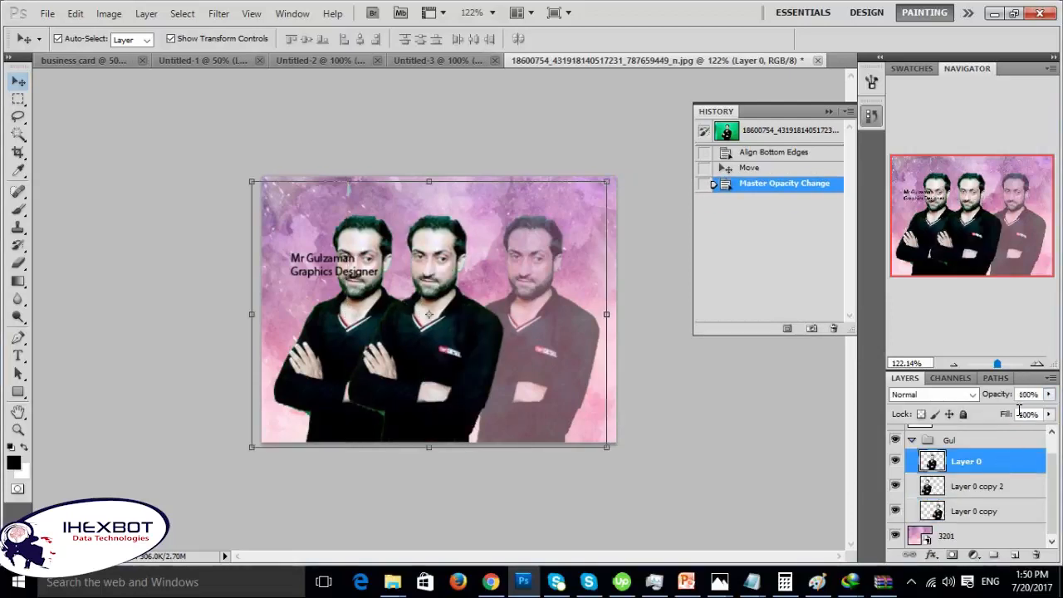
pyautogui.click(1010, 495)
pyautogui.doubleClick(965, 461)
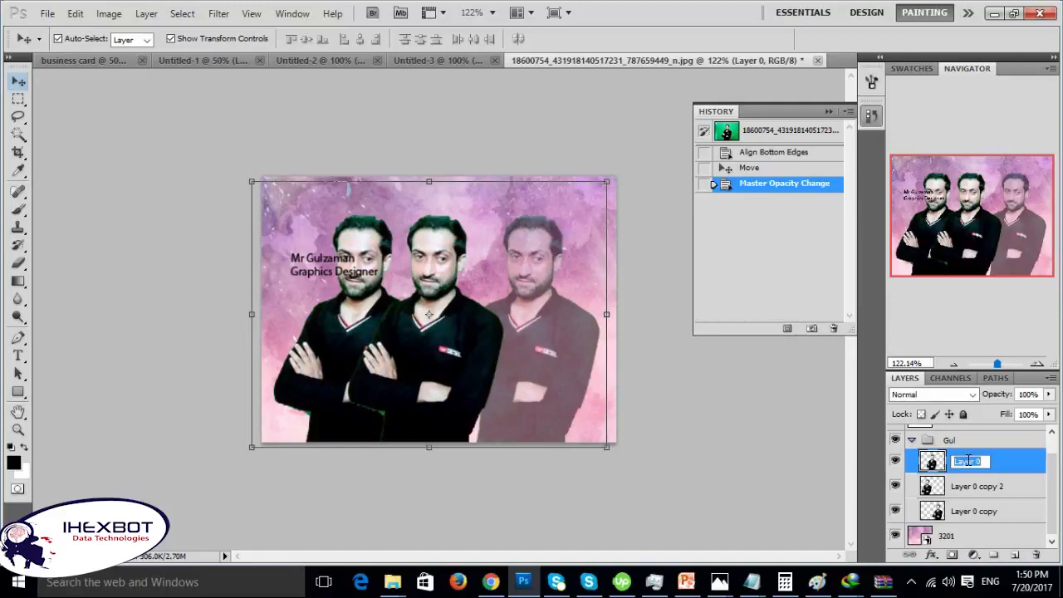
pyautogui.write('left')
pyautogui.press('Return')
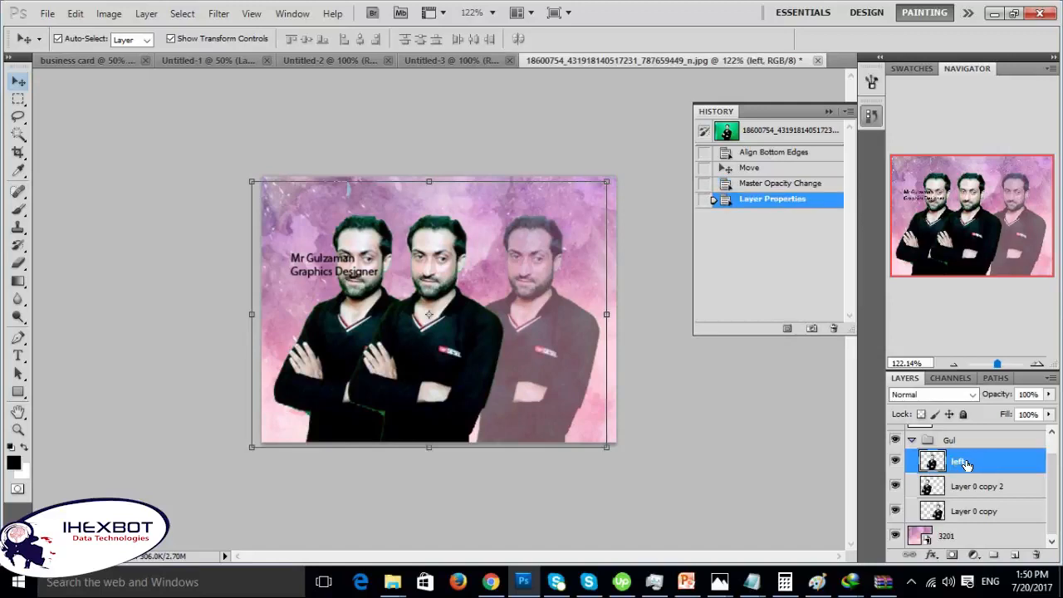
# - Rename Layer 0 copy 2 as "center"
pyautogui.doubleClick(978, 485)
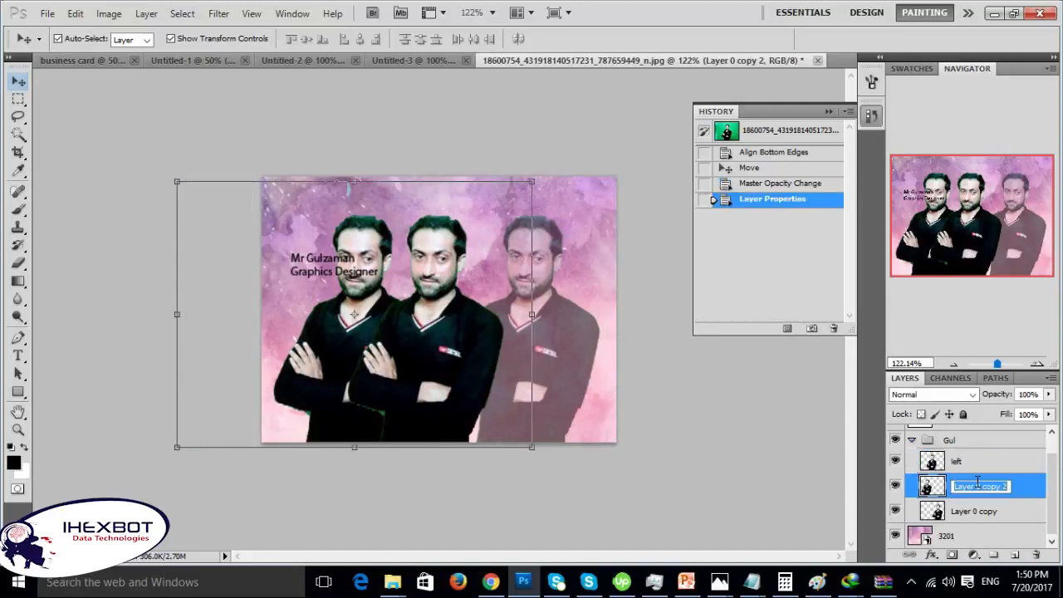
pyautogui.write('center')
pyautogui.press('Return')
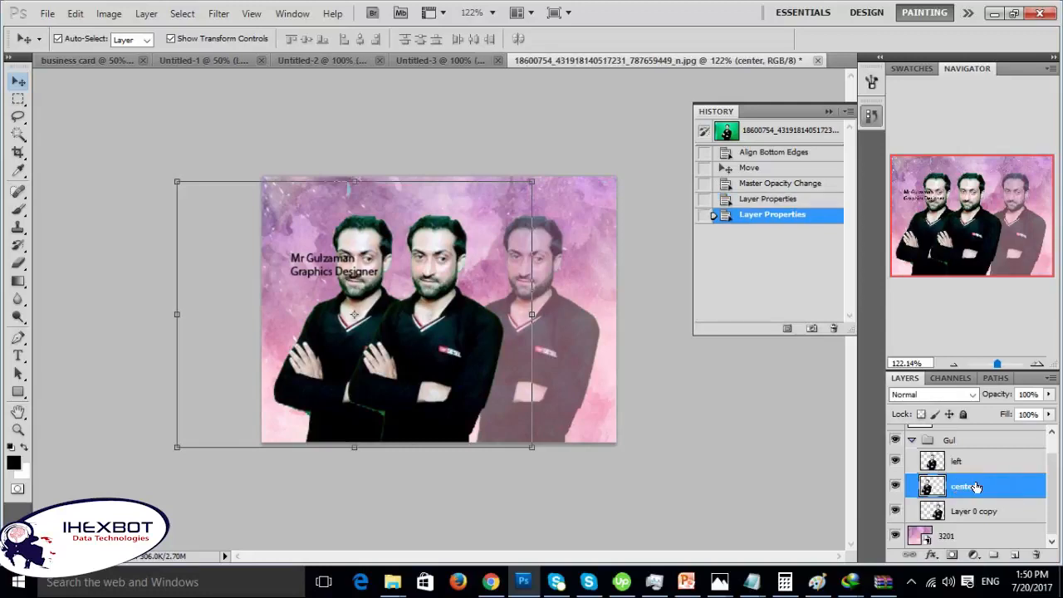
# - Rename Layer 0 copy as "right"
pyautogui.doubleClick(980, 511)
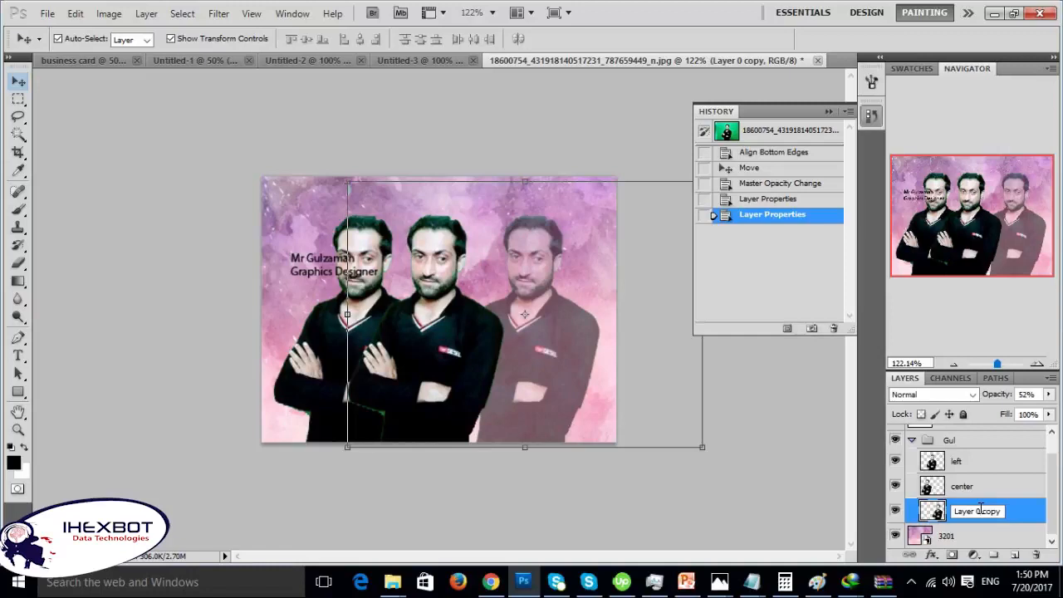
pyautogui.click(979, 510)
pyautogui.hotkey('shift', 'Home')
pyautogui.press('BackSpace')
pyautogui.press('Delete')
pyautogui.press('Delete')
pyautogui.press('Delete')
pyautogui.press('Delete')
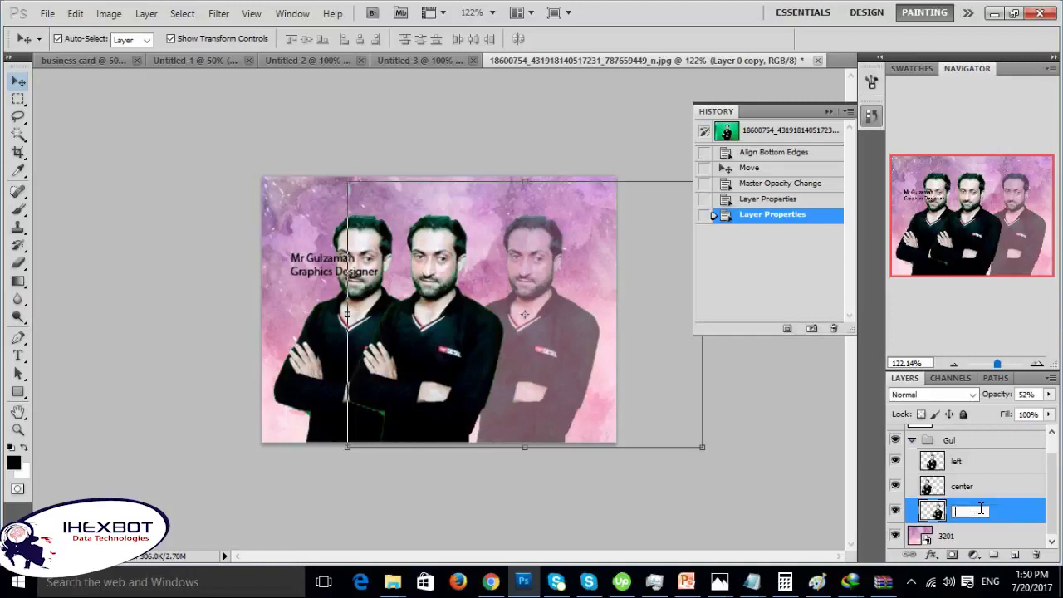
pyautogui.write('right')
pyautogui.press('Return')
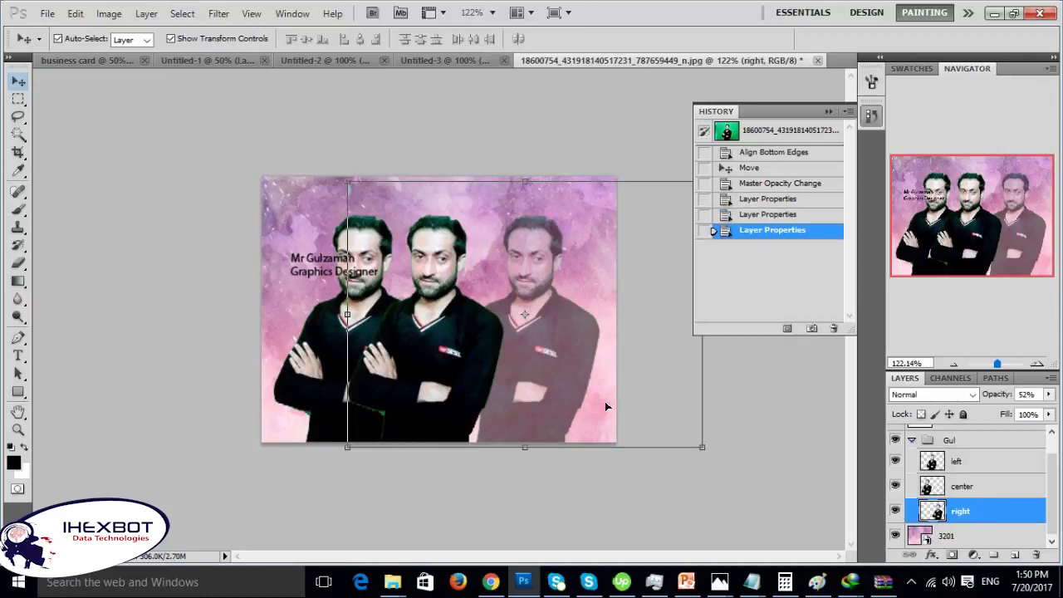
# - Try reducing the opacity of the left layer to 53% and undo the change
pyautogui.click(914, 486)
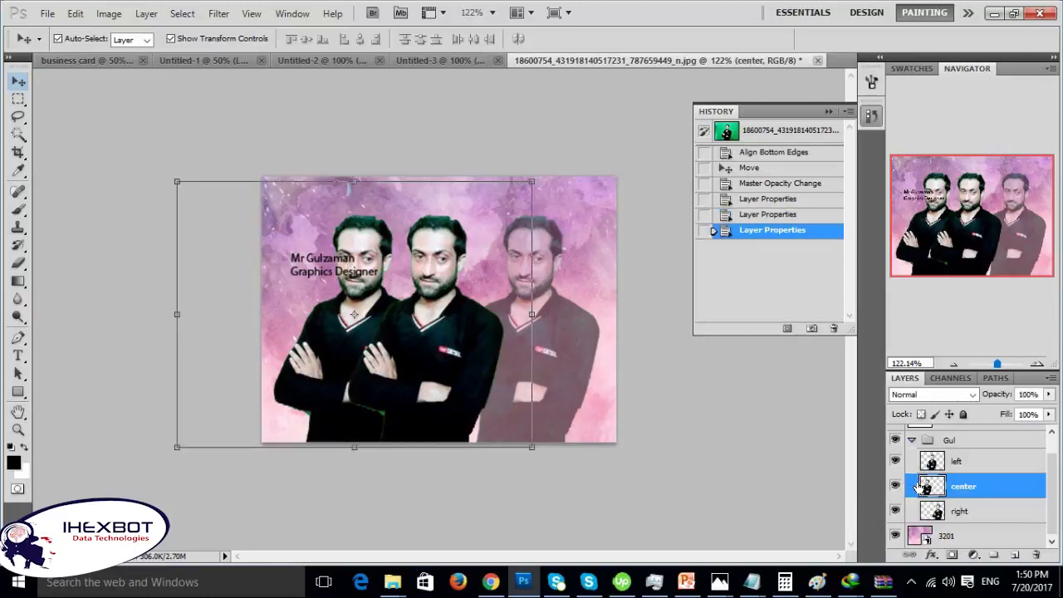
pyautogui.click(939, 465)
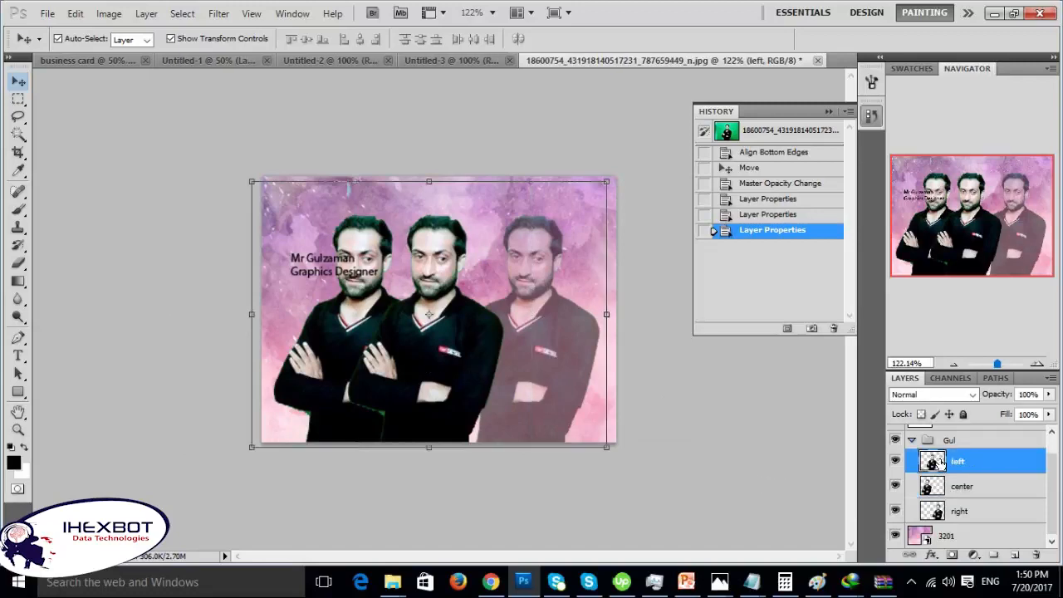
pyautogui.click(959, 499)
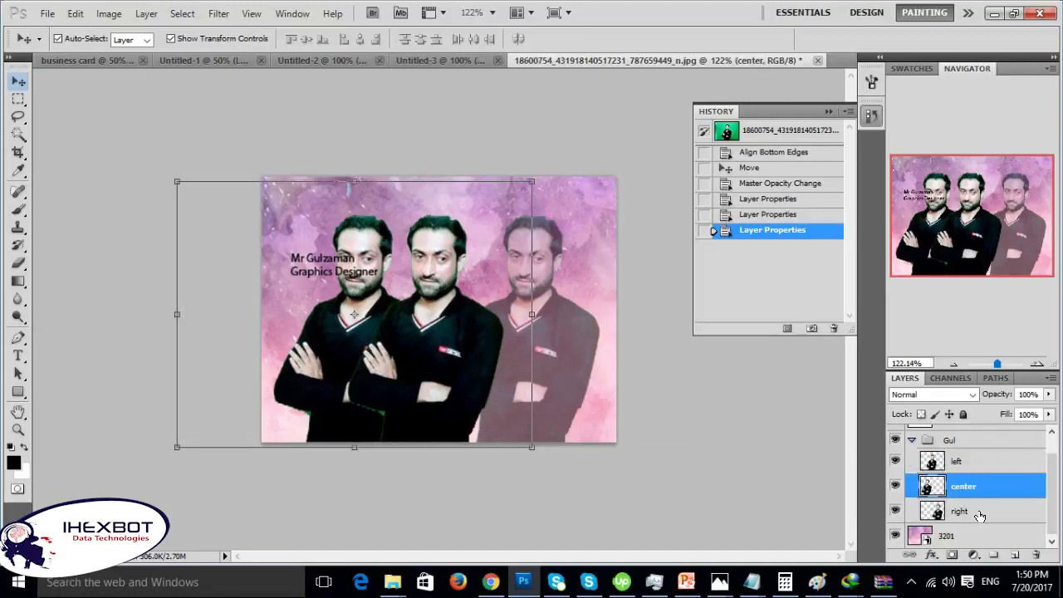
pyautogui.click(968, 467)
pyautogui.click(1048, 394)
pyautogui.click(1011, 410)
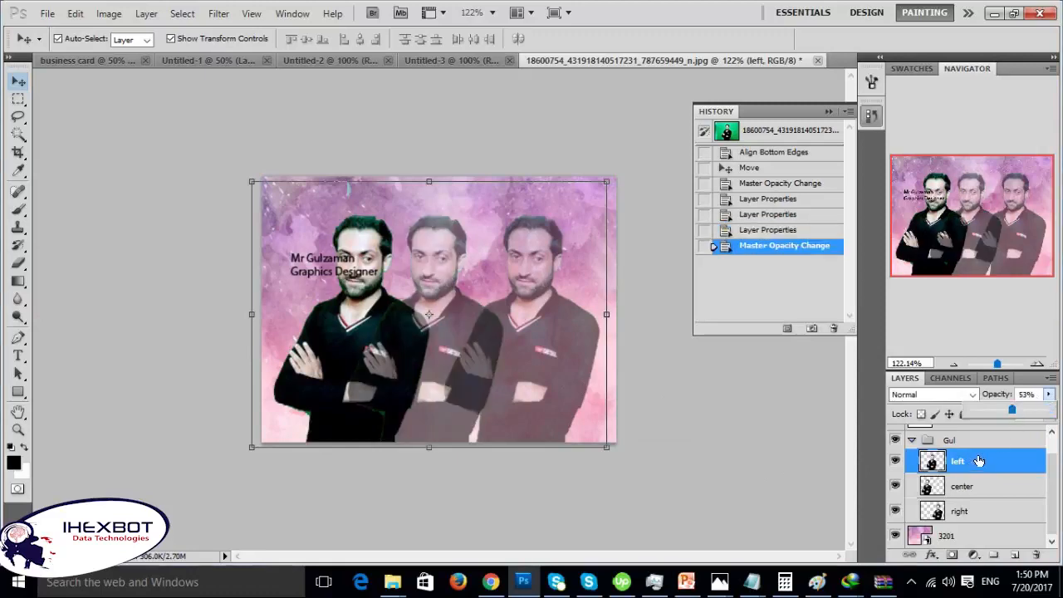
pyautogui.hotkey('ctrl', 'z')
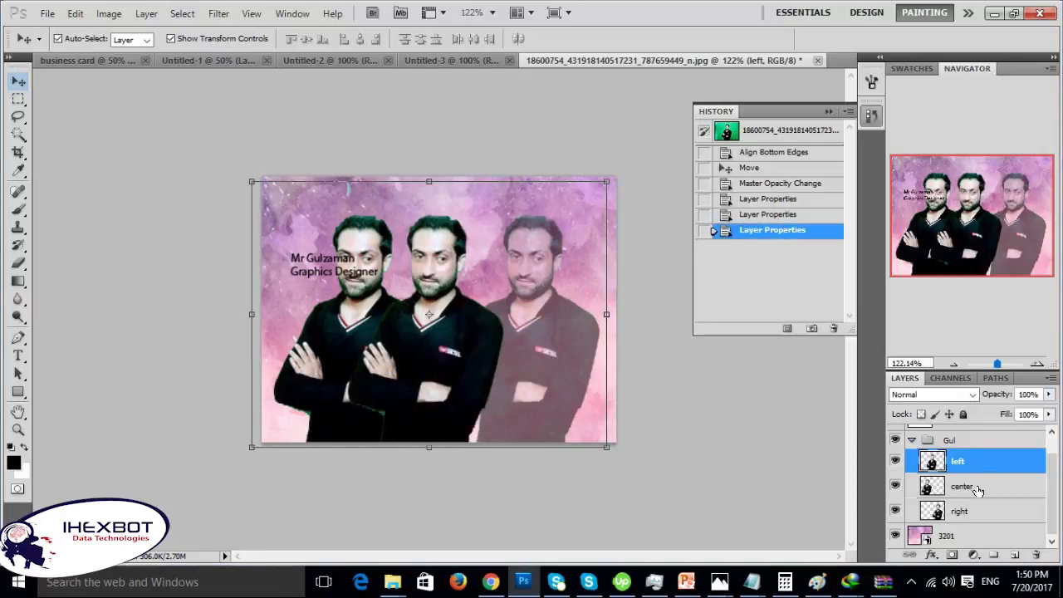
# - Reduce the opacity of the center layer to 56%
pyautogui.click(976, 488)
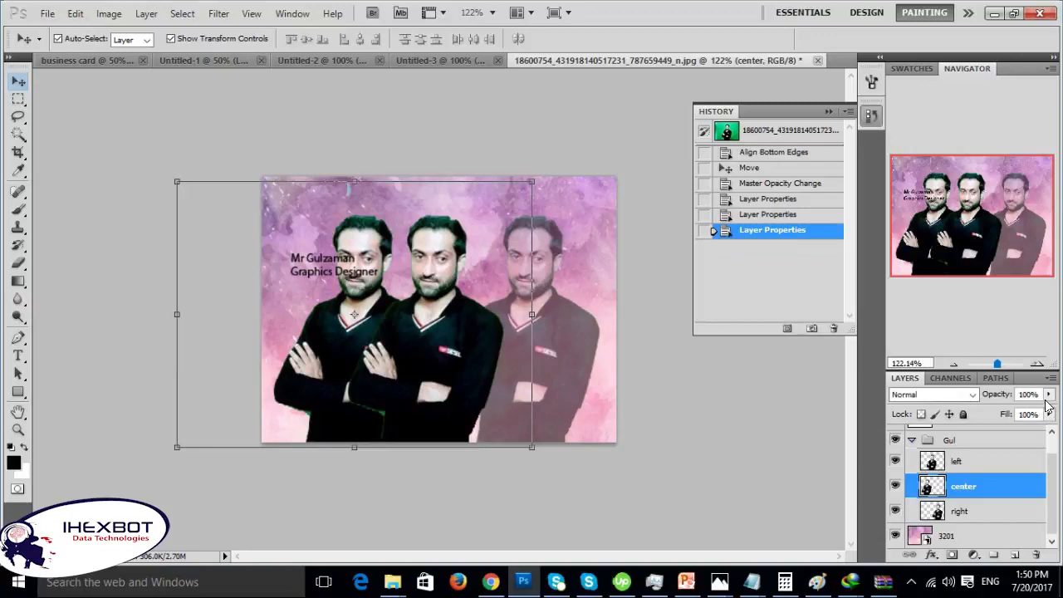
pyautogui.click(1048, 395)
pyautogui.click(1023, 413)
pyautogui.moveTo(1017, 409); pyautogui.dragTo(1015, 408)
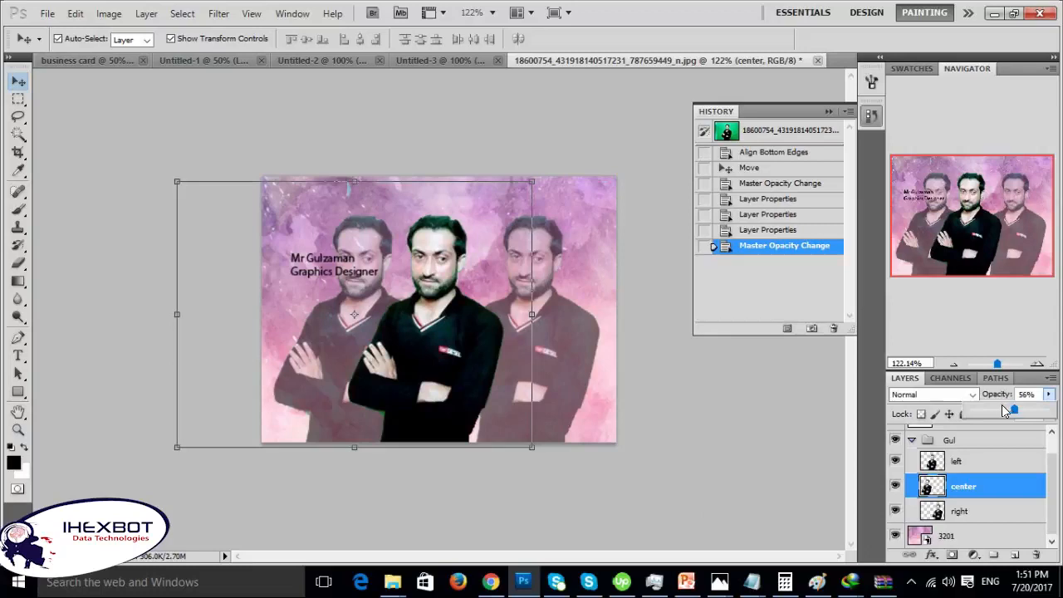
# - Try lowering the fill of the left layer and restore it to 100%
pyautogui.click(979, 439)
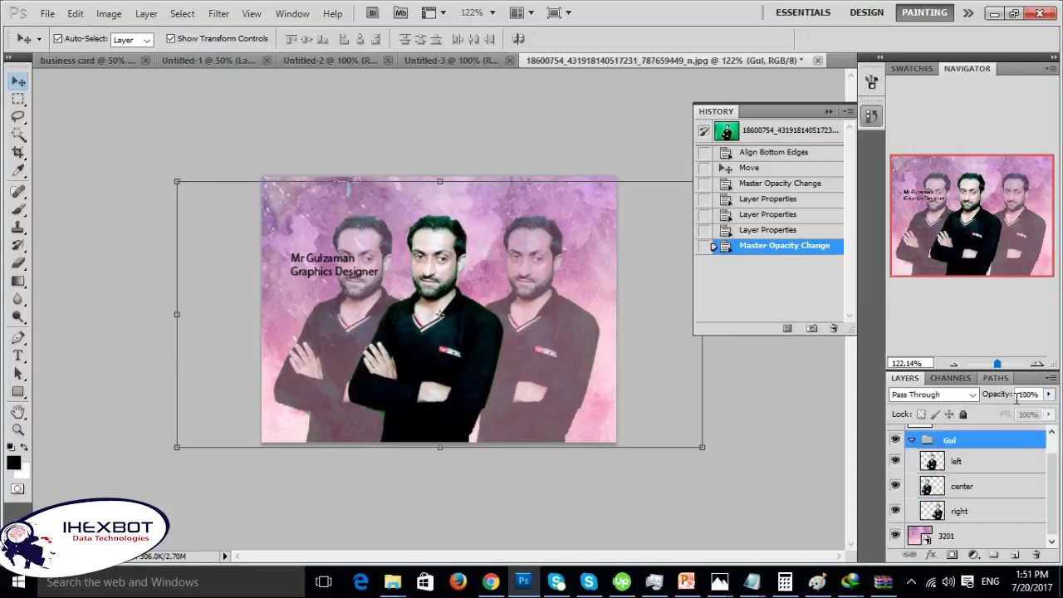
pyautogui.click(967, 460)
pyautogui.click(1049, 414)
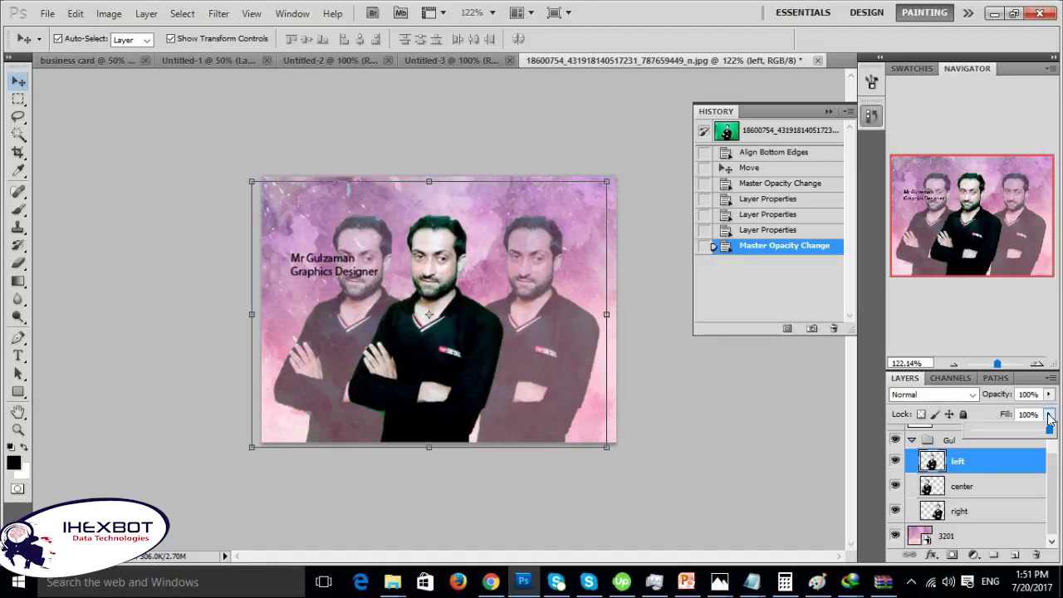
pyautogui.moveTo(1038, 427); pyautogui.dragTo(1017, 429)
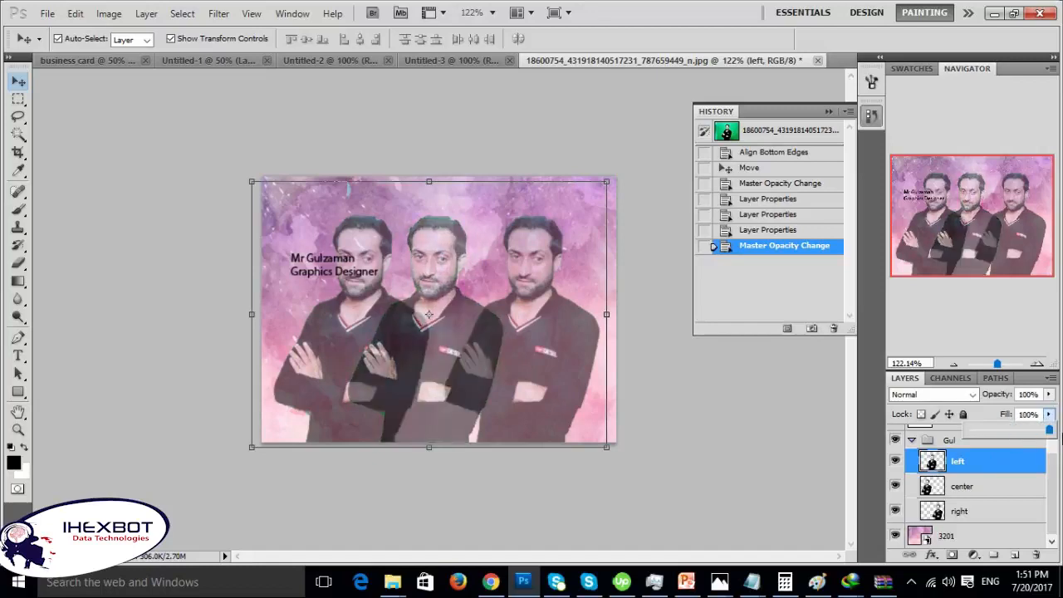
# - Reduce the fill of the right layer to 56%
pyautogui.click(984, 486)
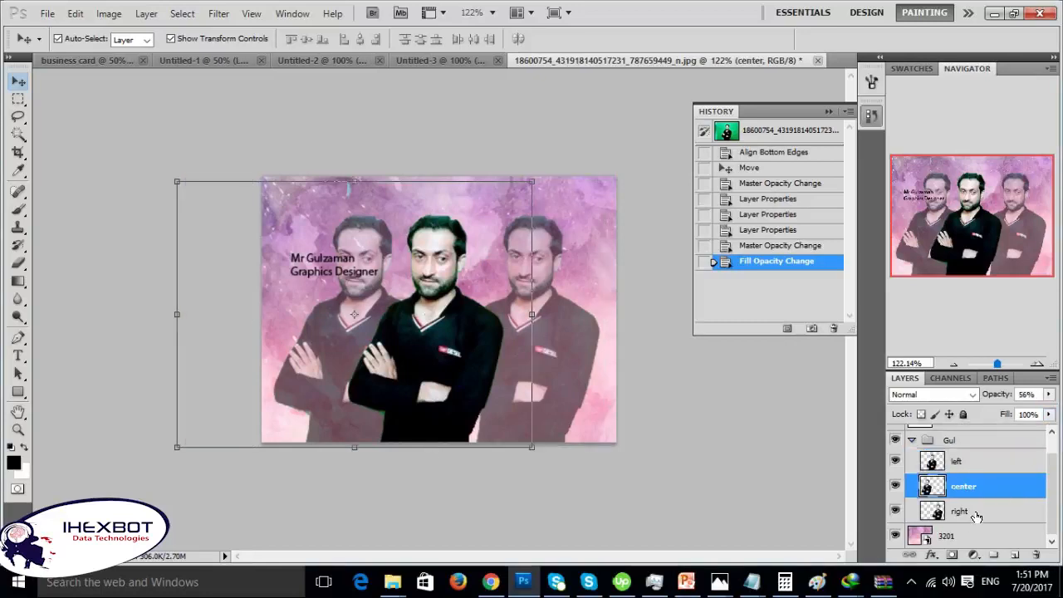
pyautogui.click(973, 514)
pyautogui.click(1048, 415)
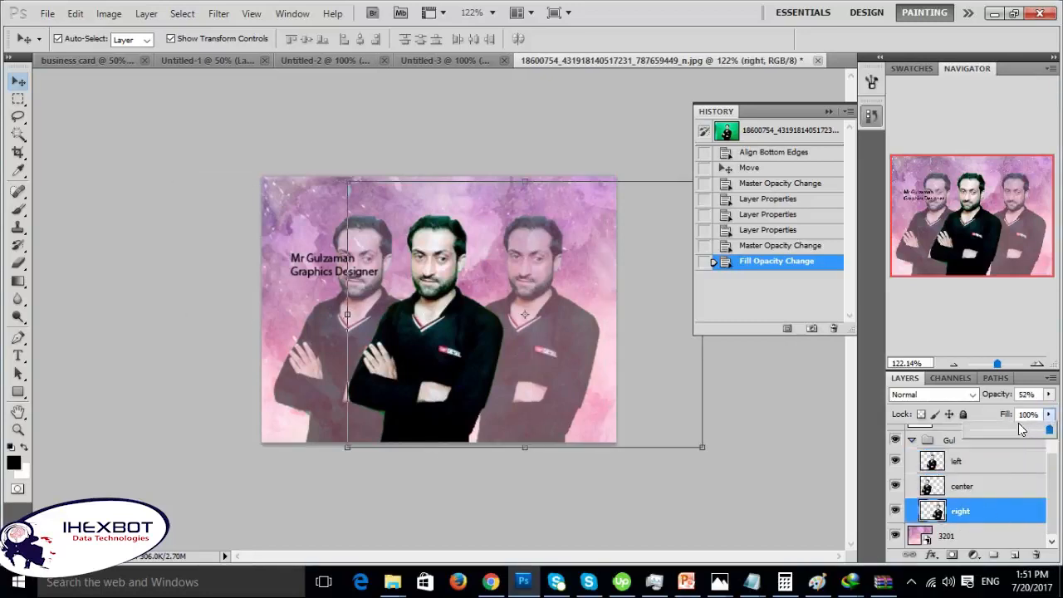
pyautogui.click(1008, 427)
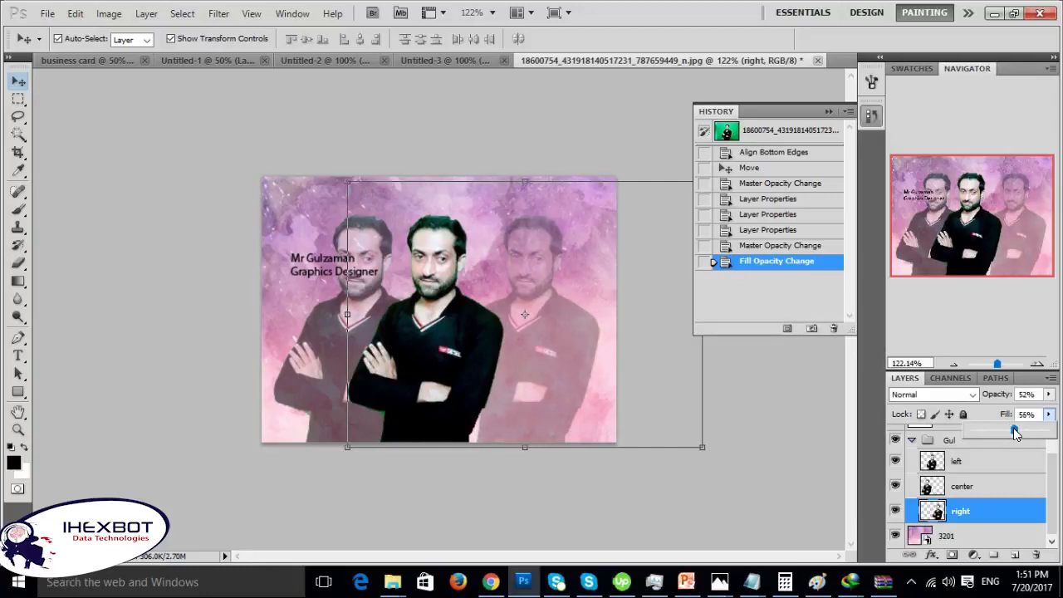
pyautogui.click(1013, 429)
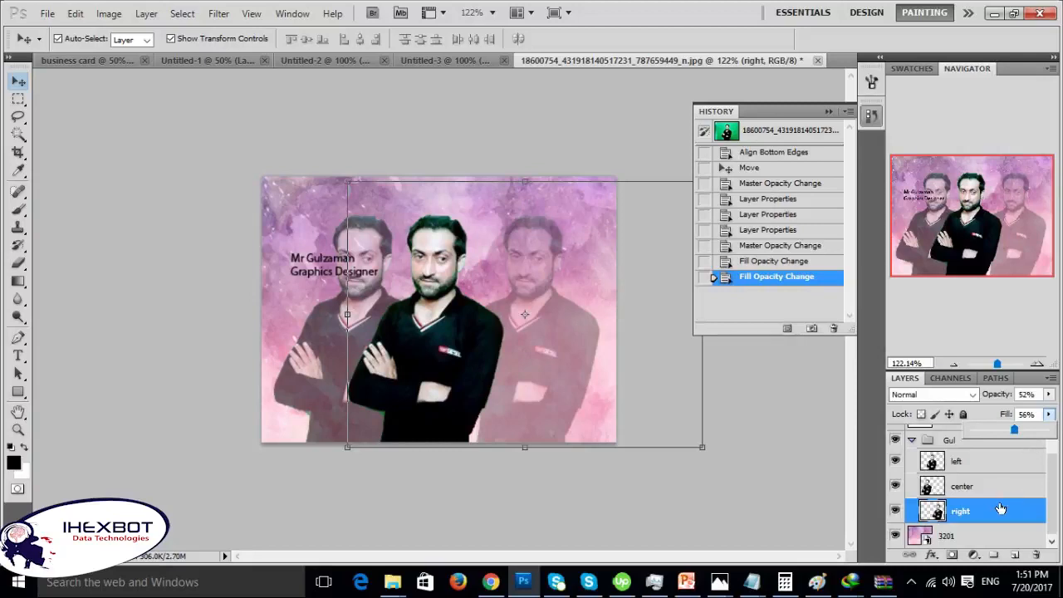
# - Reduce the fill of the center layer to 48% and deselect all layers
pyautogui.click(959, 463)
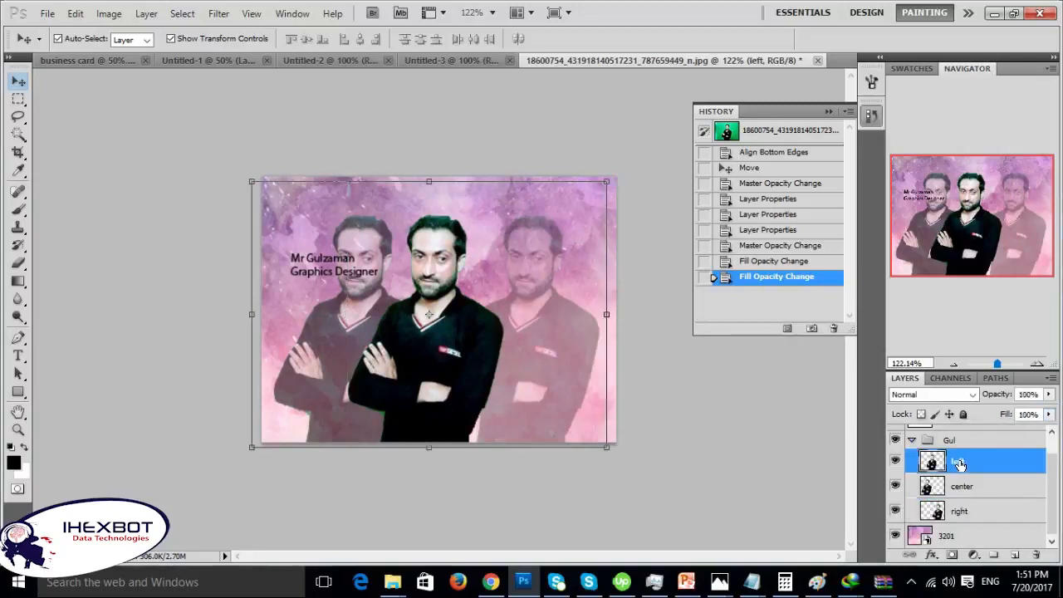
pyautogui.click(1004, 485)
pyautogui.click(1047, 413)
pyautogui.moveTo(1012, 429); pyautogui.dragTo(1009, 433)
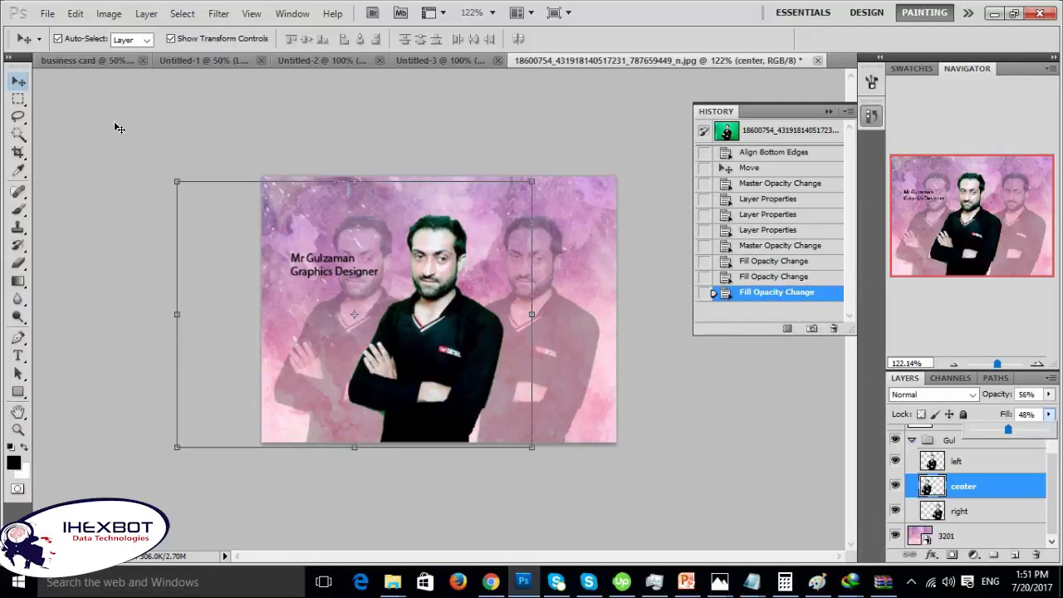
pyautogui.click(116, 96)
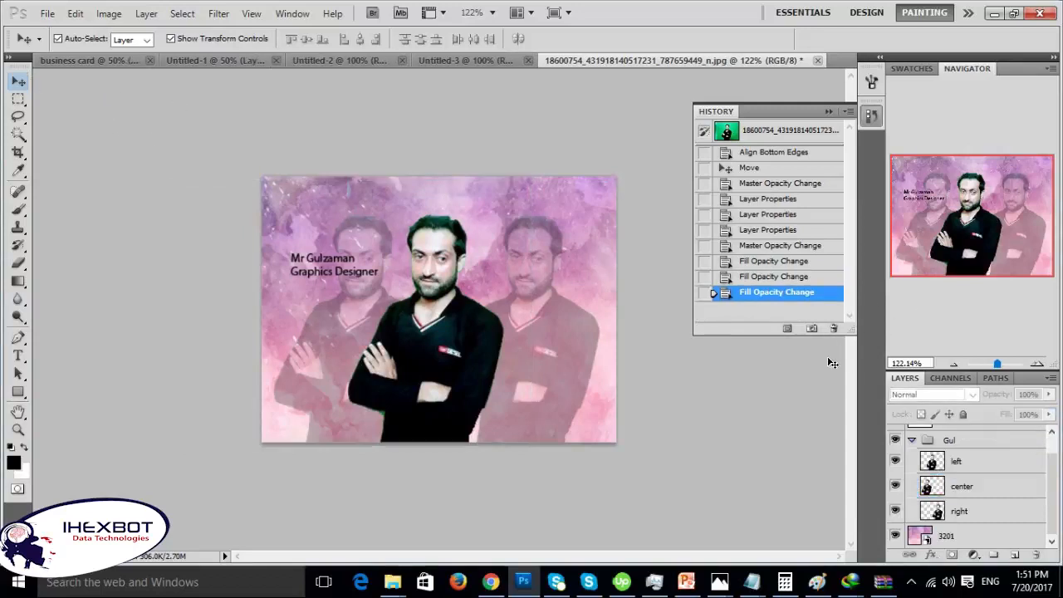
# - Switch to the PowerPoint presentation to check the Learning Photoshop topic list, and return to Photoshop
pyautogui.click(686, 581)
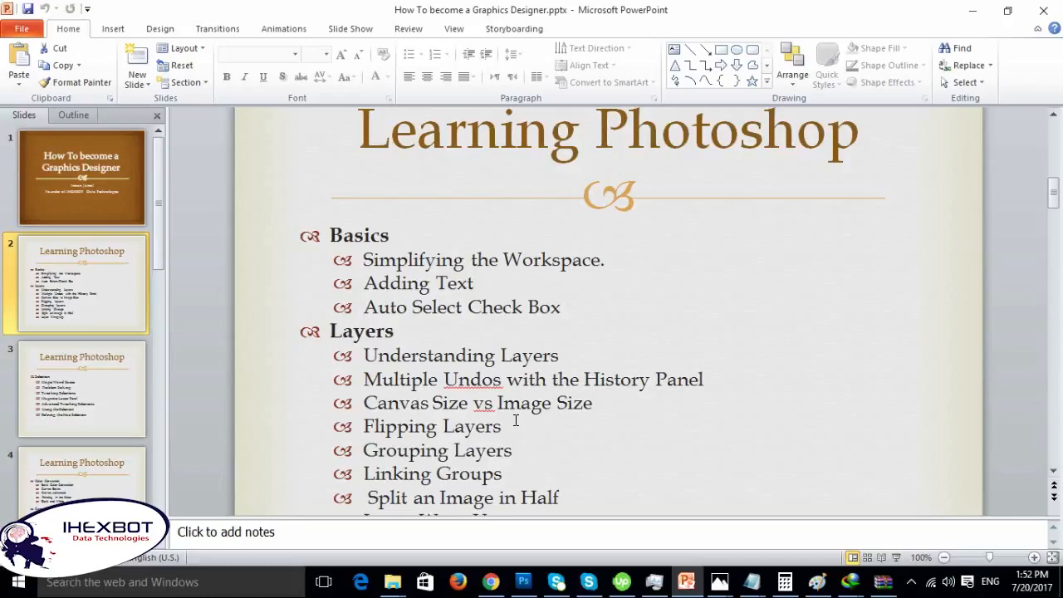
pyautogui.click(972, 11)
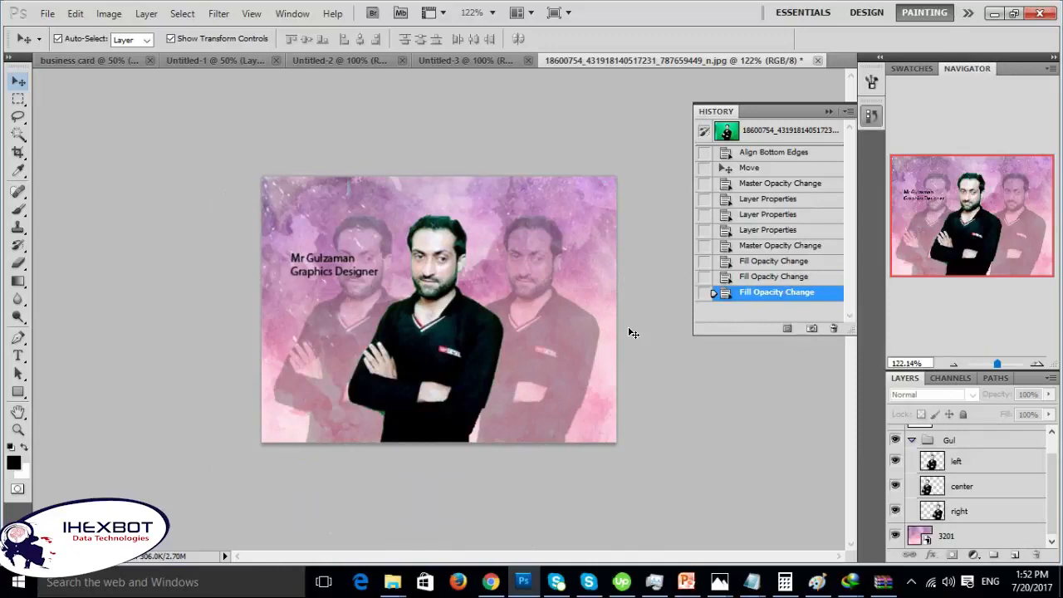
pyautogui.click(985, 489)
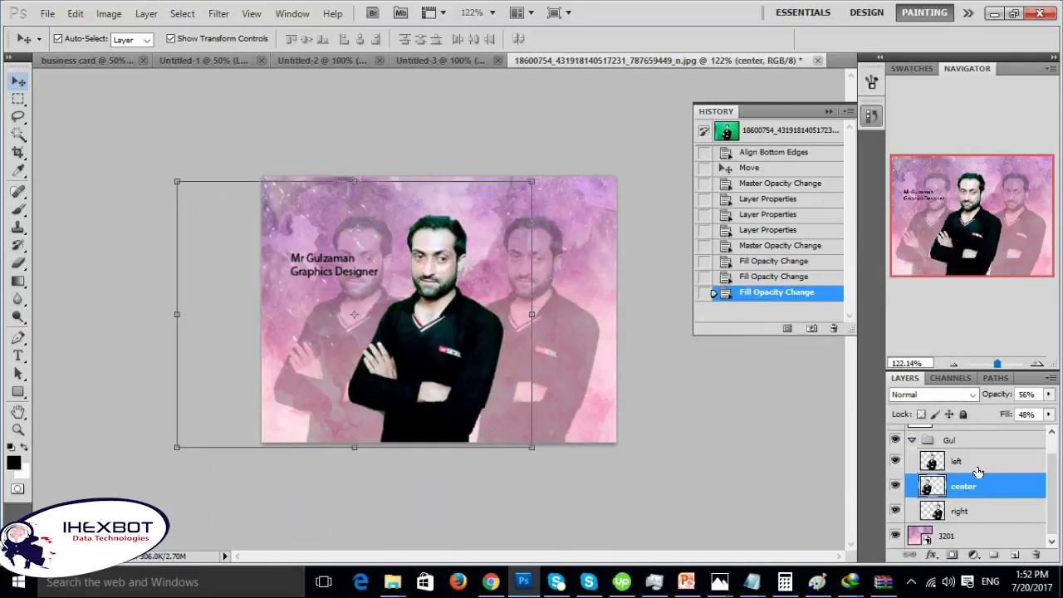
pyautogui.click(978, 469)
pyautogui.doubleClick(978, 487)
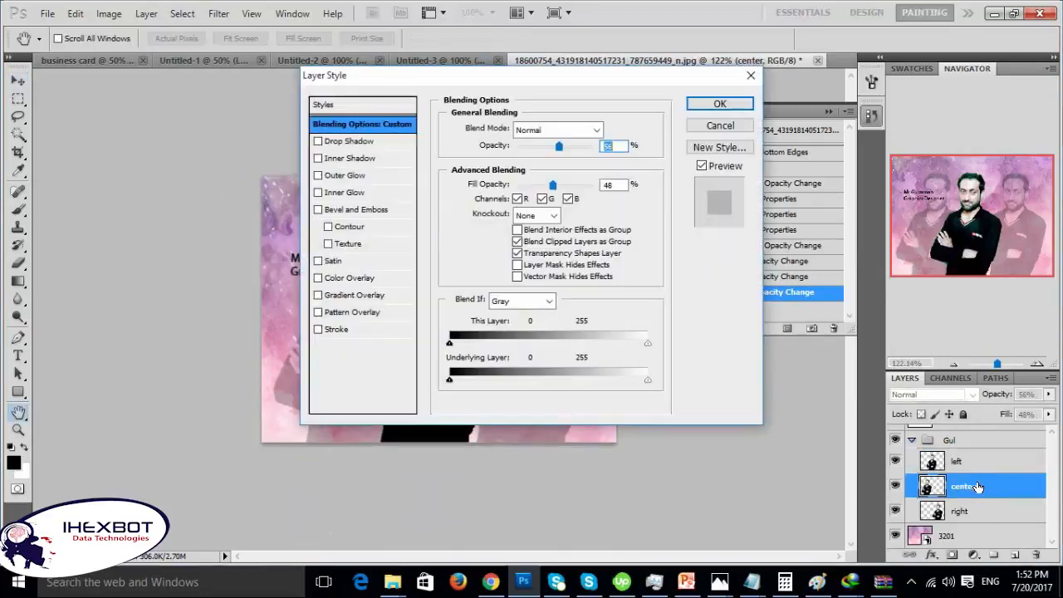
pyautogui.click(720, 126)
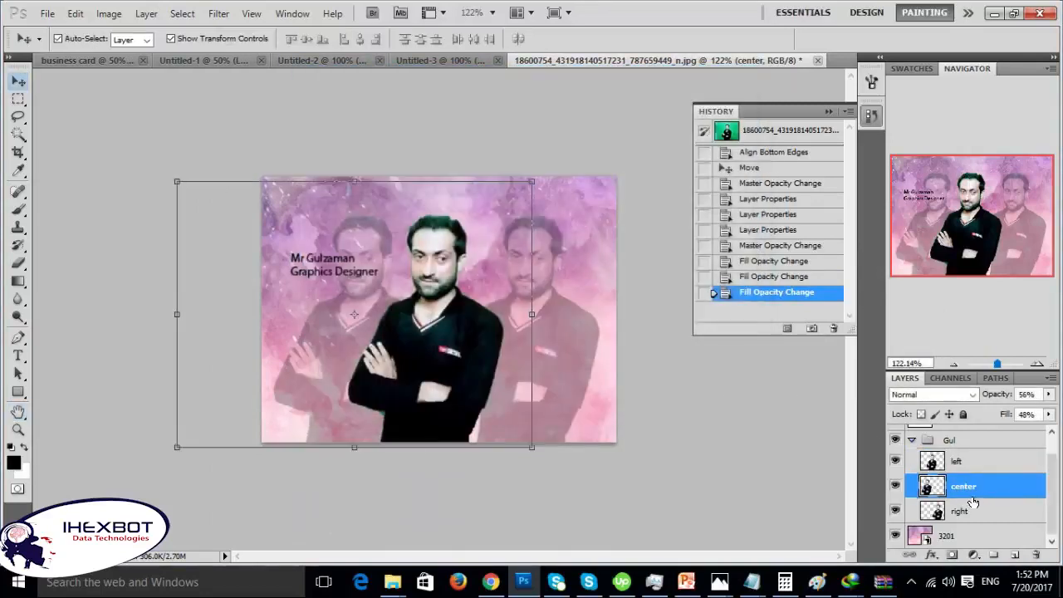
pyautogui.doubleClick(964, 497)
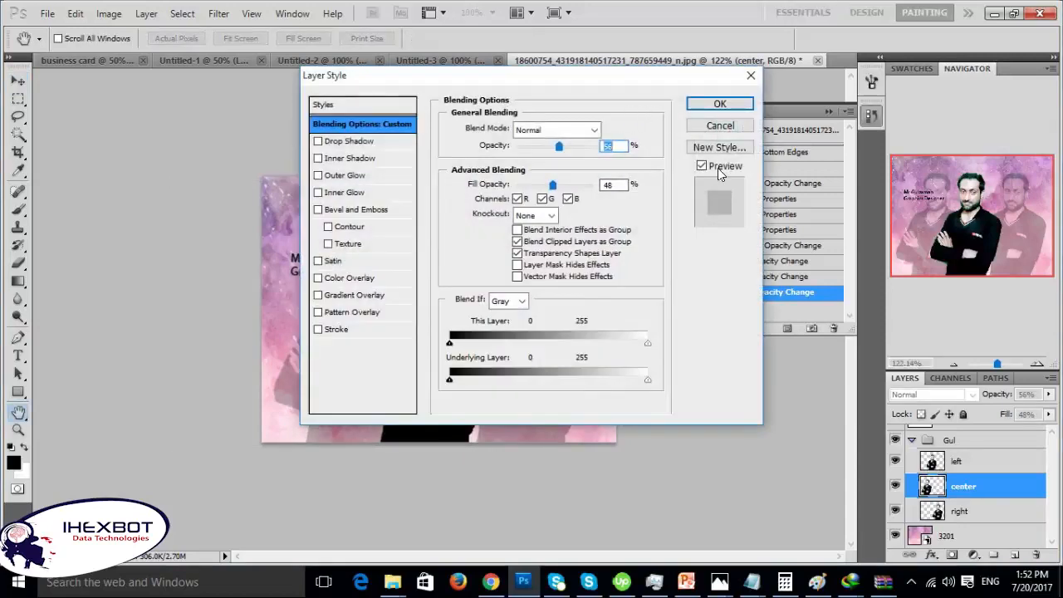
pyautogui.click(734, 130)
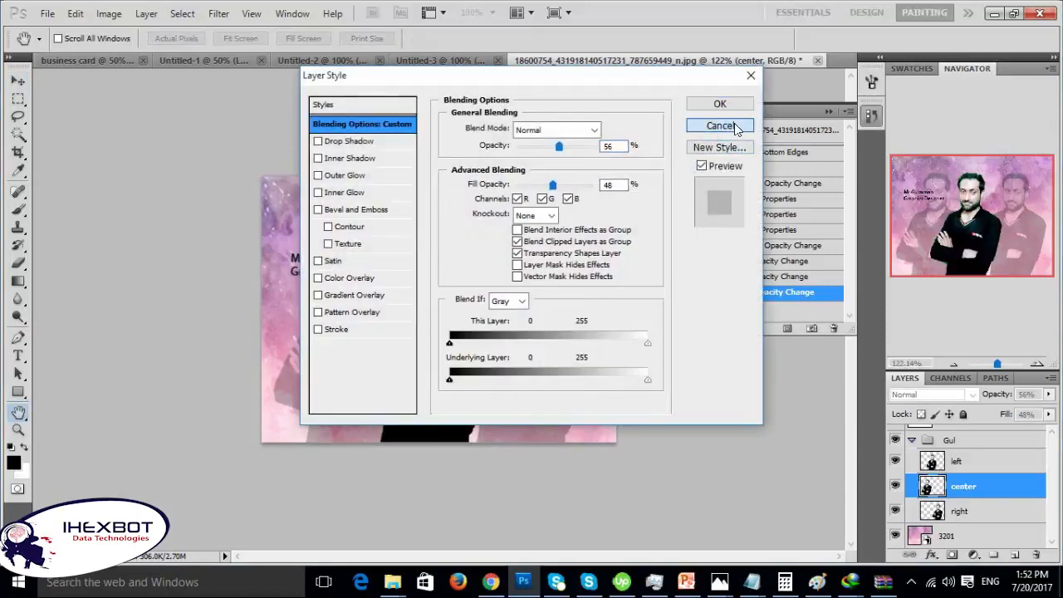
# - Rename the center layer as "orignal"
pyautogui.doubleClick(960, 487)
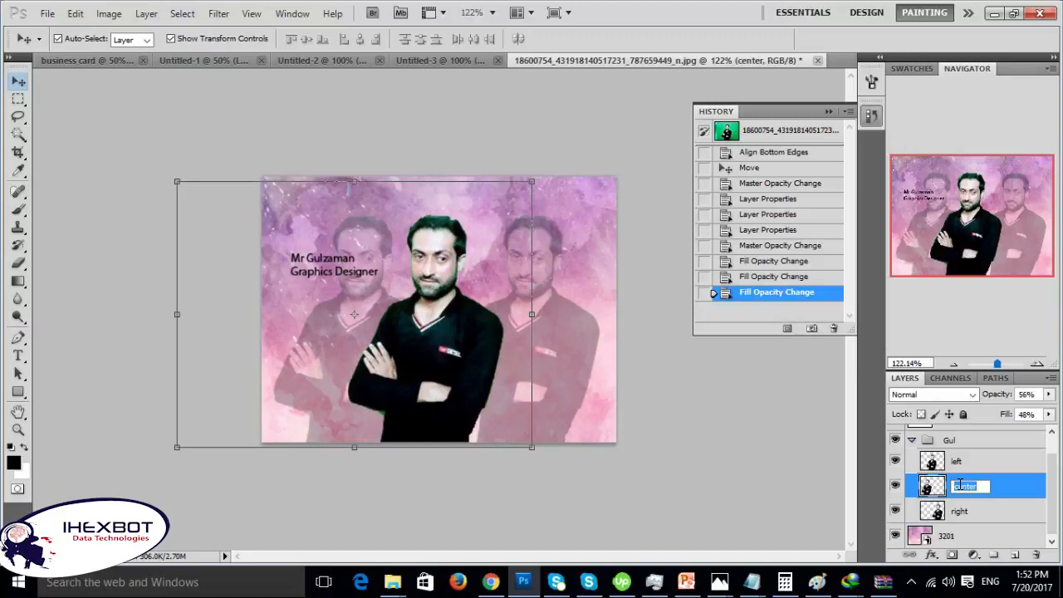
pyautogui.write('orignal')
pyautogui.press('Return')
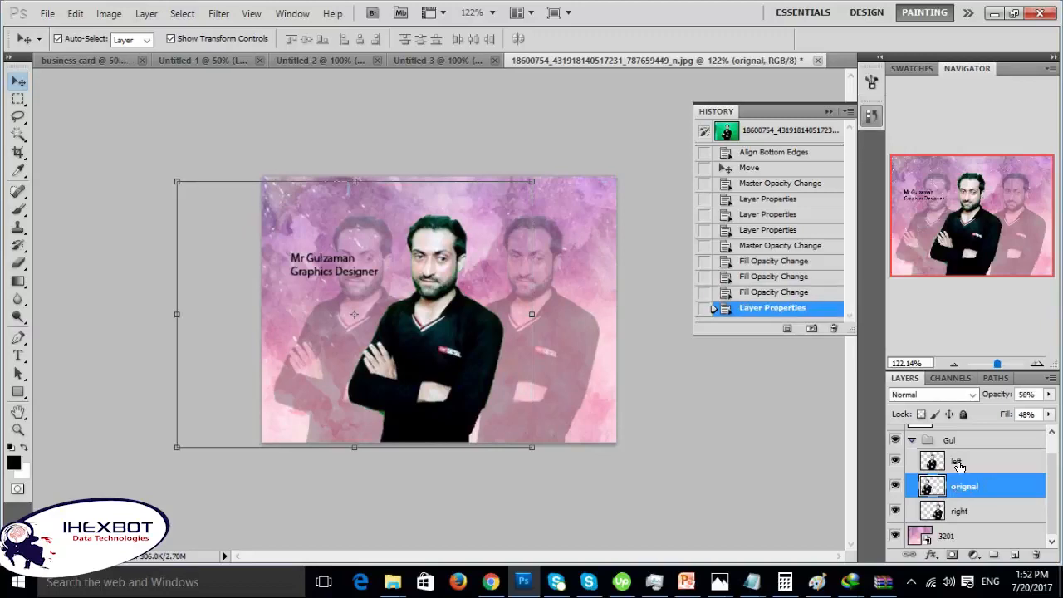
# - Rename the layer called "left" in the Gul group as "center"
pyautogui.click(959, 462)
pyautogui.doubleClick(959, 462)
pyautogui.write('orignal')
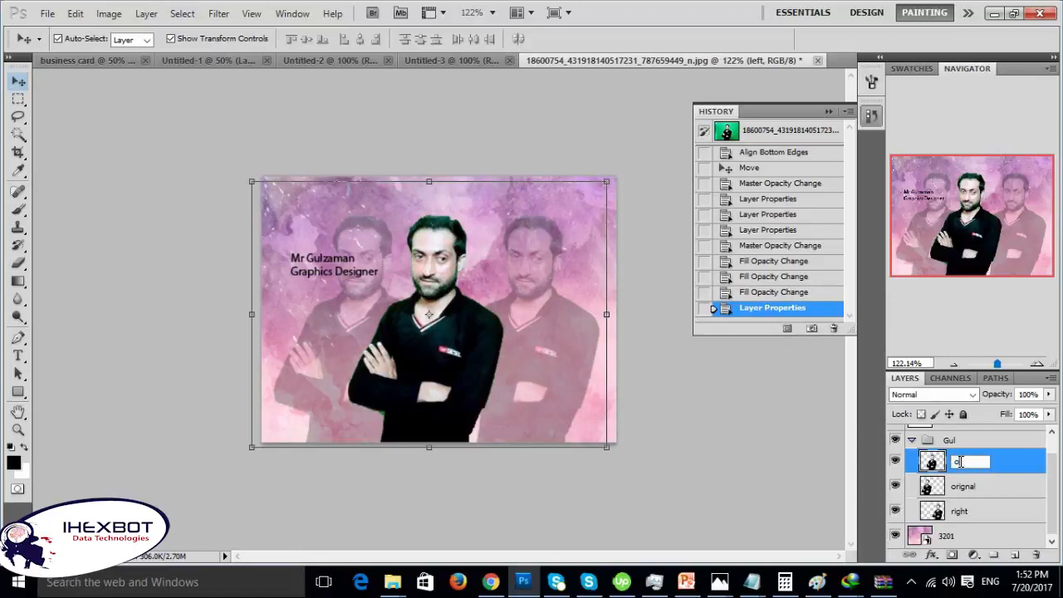
pyautogui.press('BackSpace')
pyautogui.press('BackSpace')
pyautogui.press('BackSpace')
pyautogui.press('BackSpace')
pyautogui.press('BackSpace')
pyautogui.press('BackSpace')
pyautogui.press('BackSpace')
pyautogui.write('center')
pyautogui.press('Return')
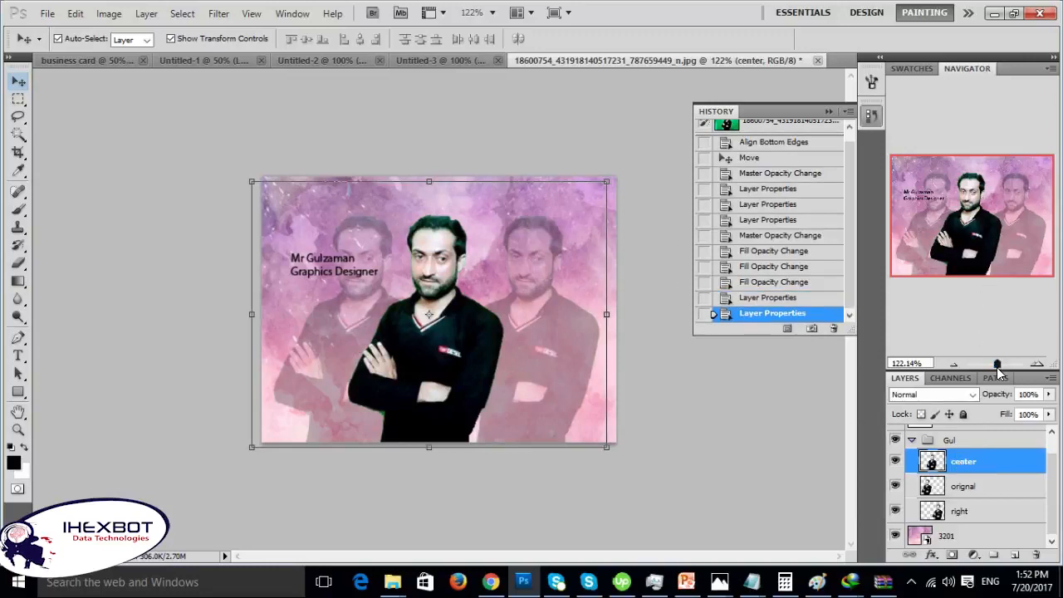
# - Switch to the PowerPoint presentation to check the Learning Photoshop topic list, and return to Photoshop
pyautogui.moveTo(997, 365); pyautogui.dragTo(1000, 363)
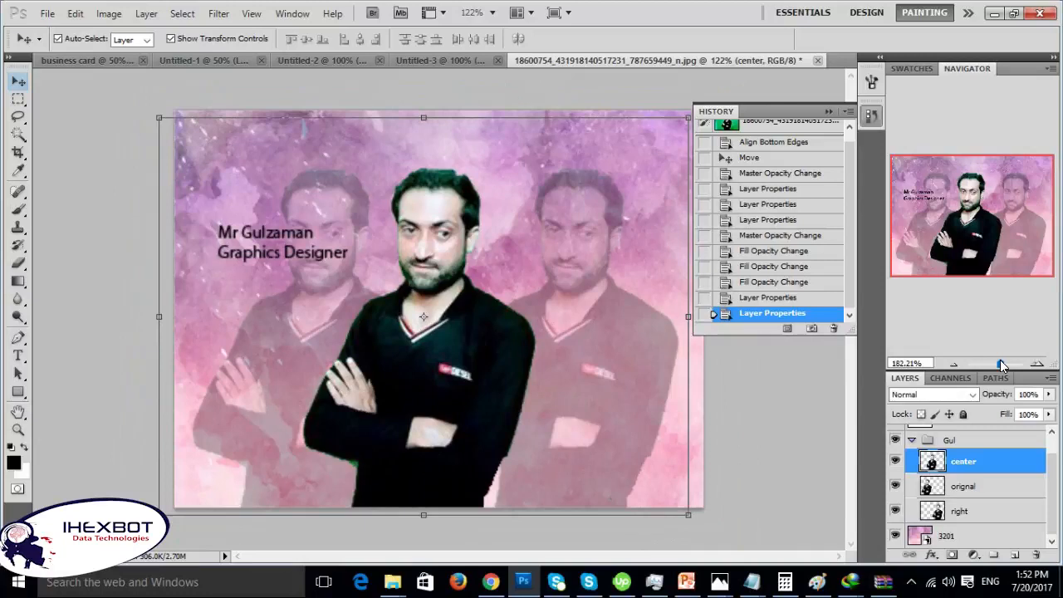
pyautogui.click(683, 586)
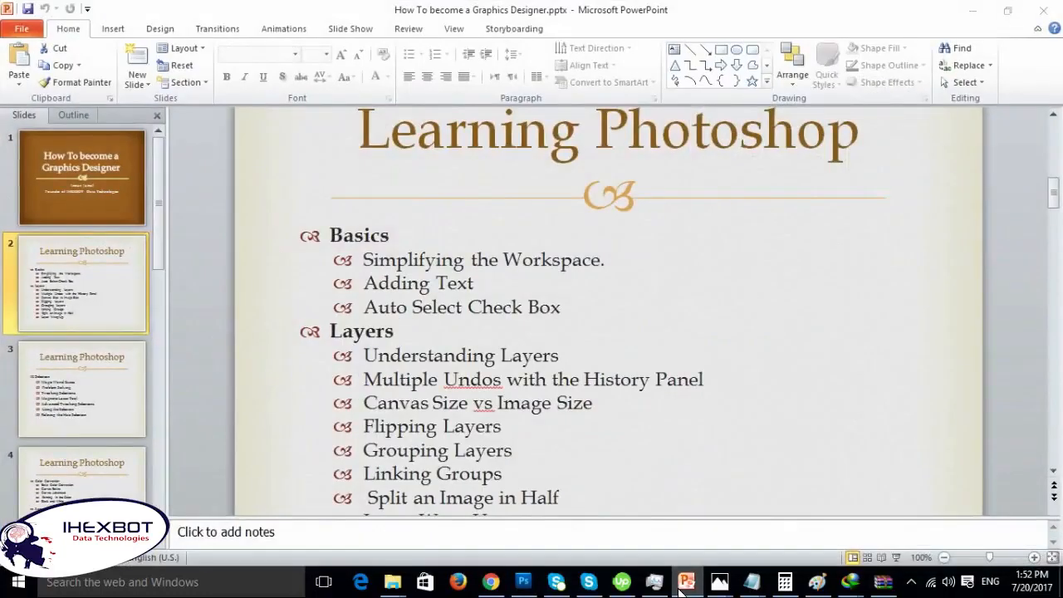
pyautogui.click(682, 586)
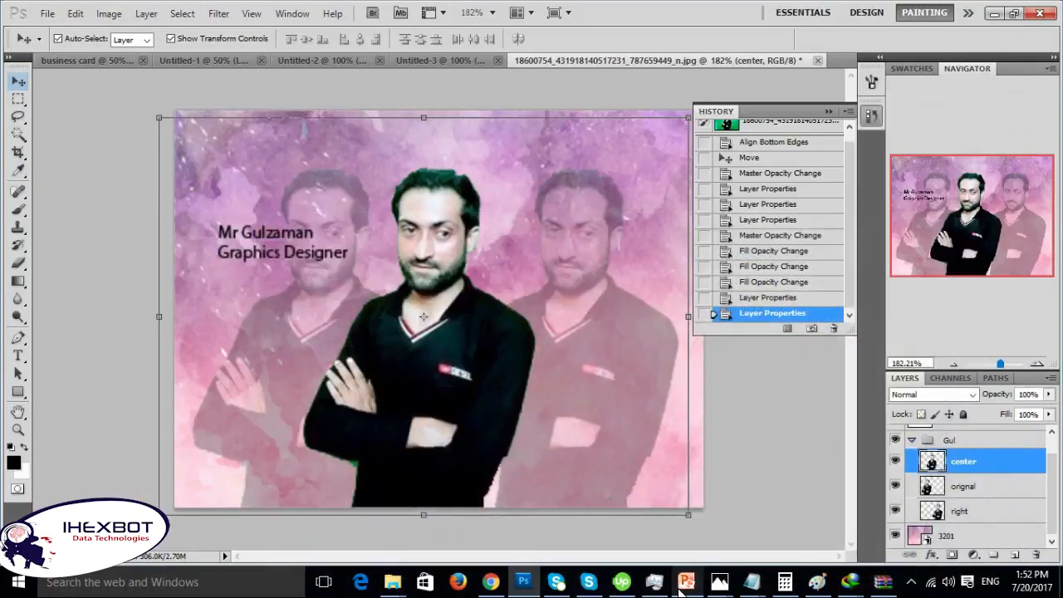
# - Try flipping the whole canvas horizontally, and undo the flip
pyautogui.click(111, 14)
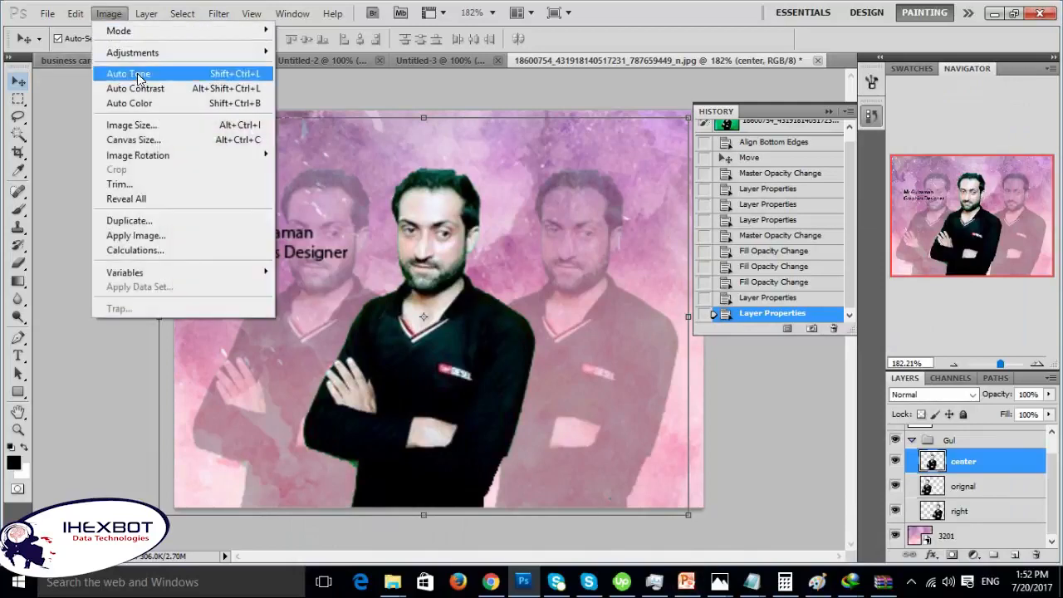
pyautogui.moveTo(197, 150)
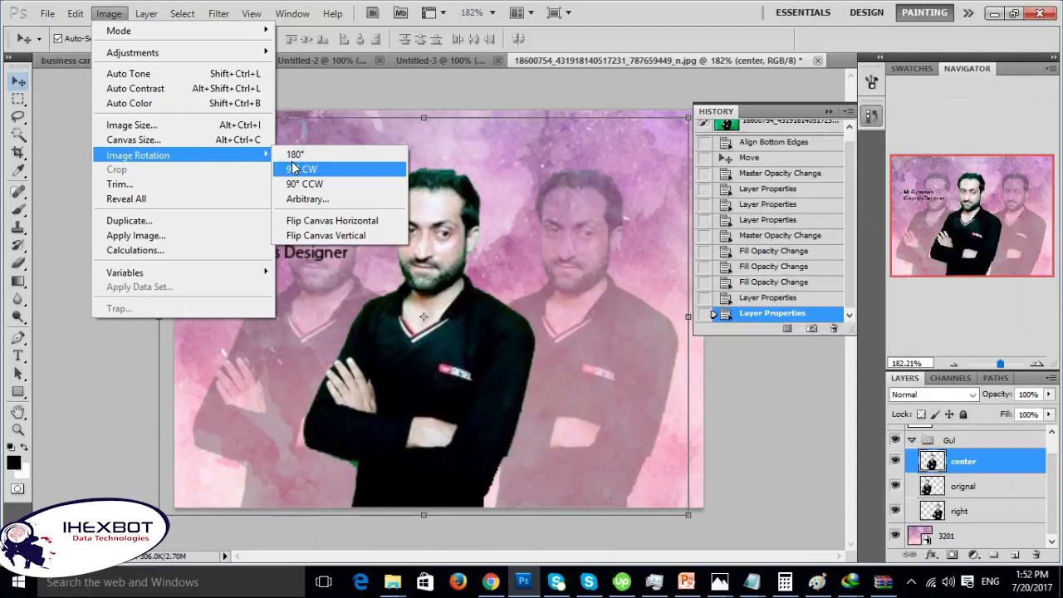
pyautogui.click(345, 222)
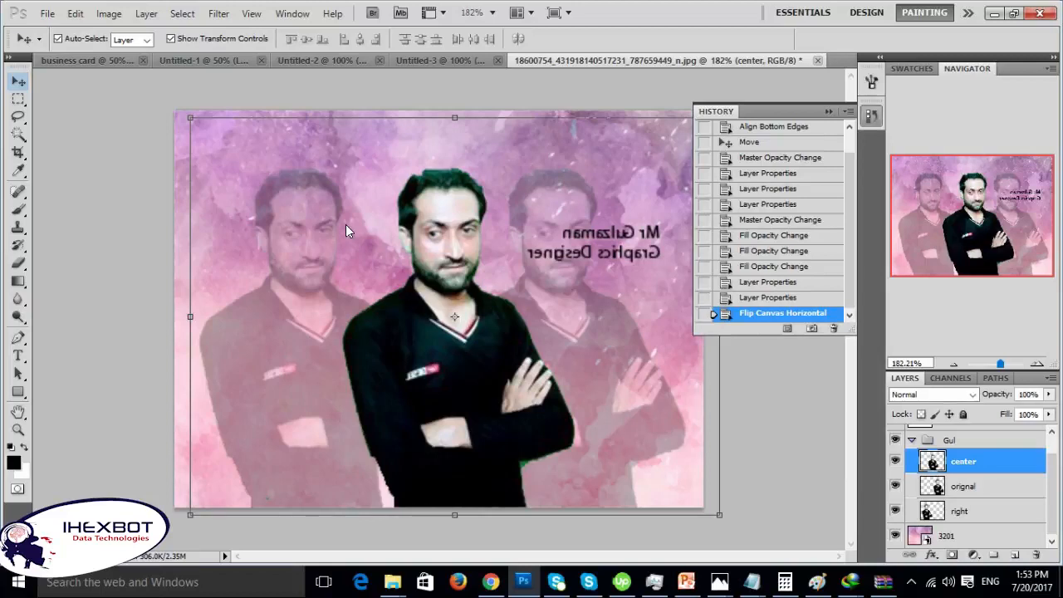
pyautogui.hotkey('ctrl', 'z')
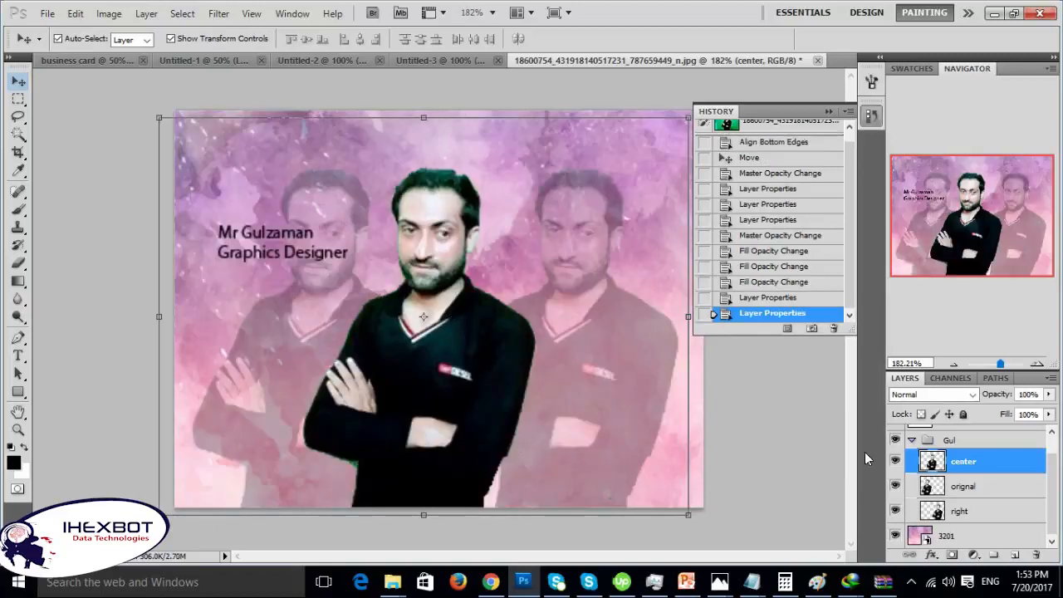
pyautogui.rightClick(926, 466)
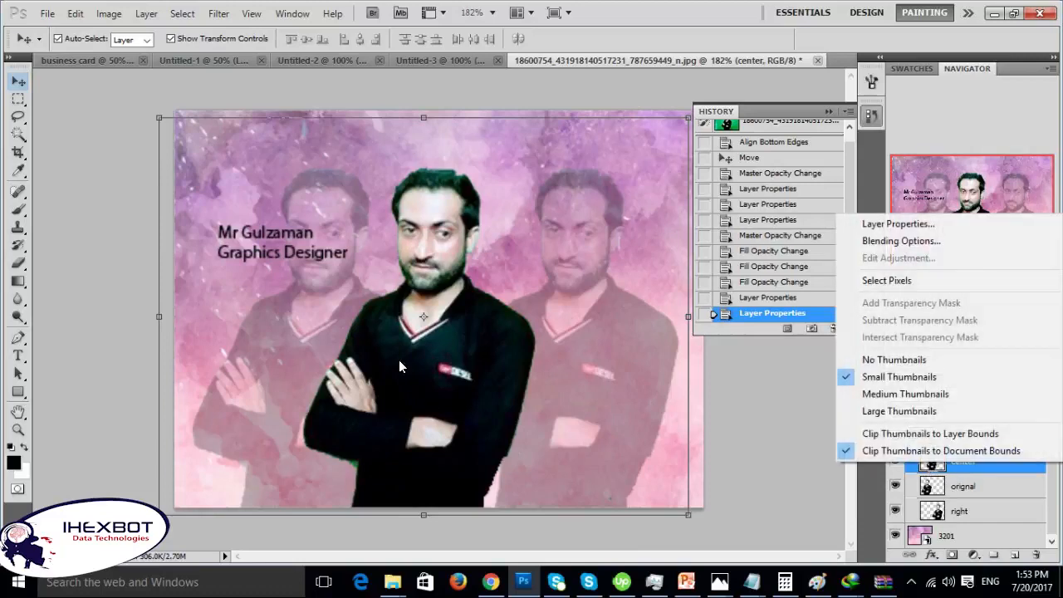
pyautogui.rightClick(422, 350)
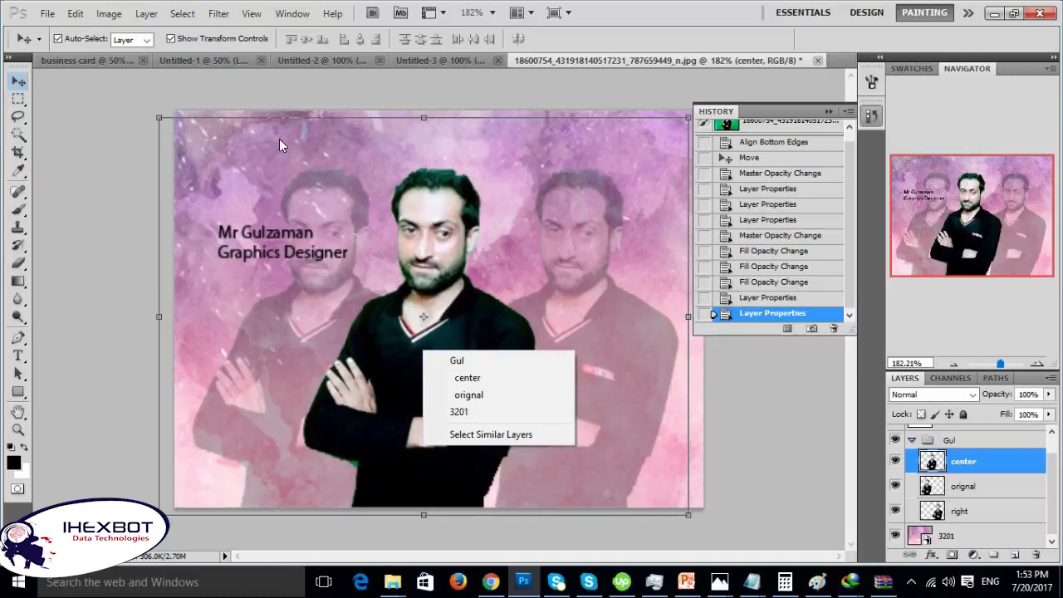
pyautogui.click(113, 17)
pyautogui.click(113, 17)
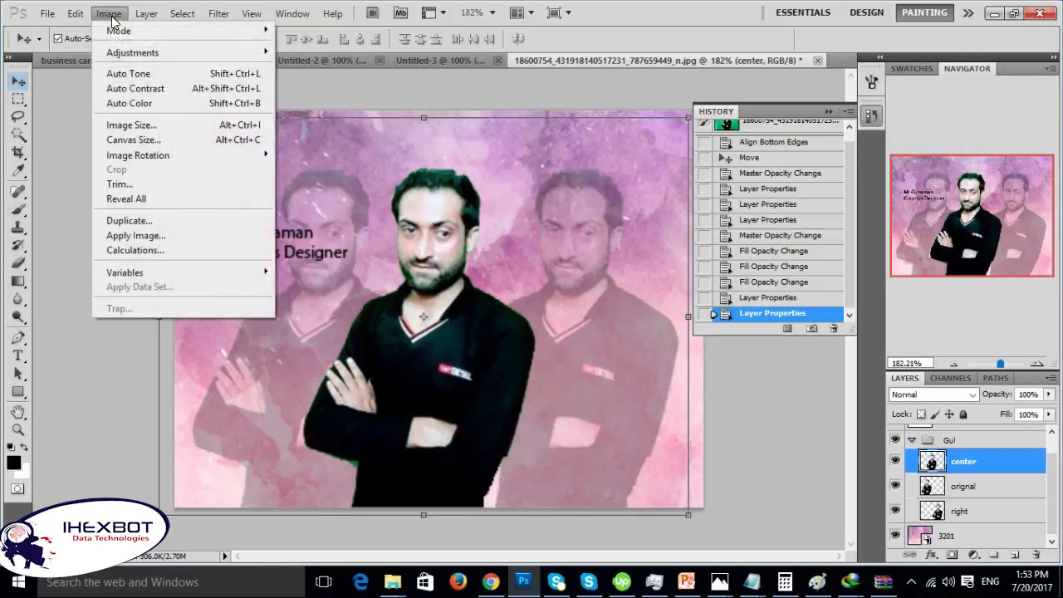
pyautogui.moveTo(141, 18)
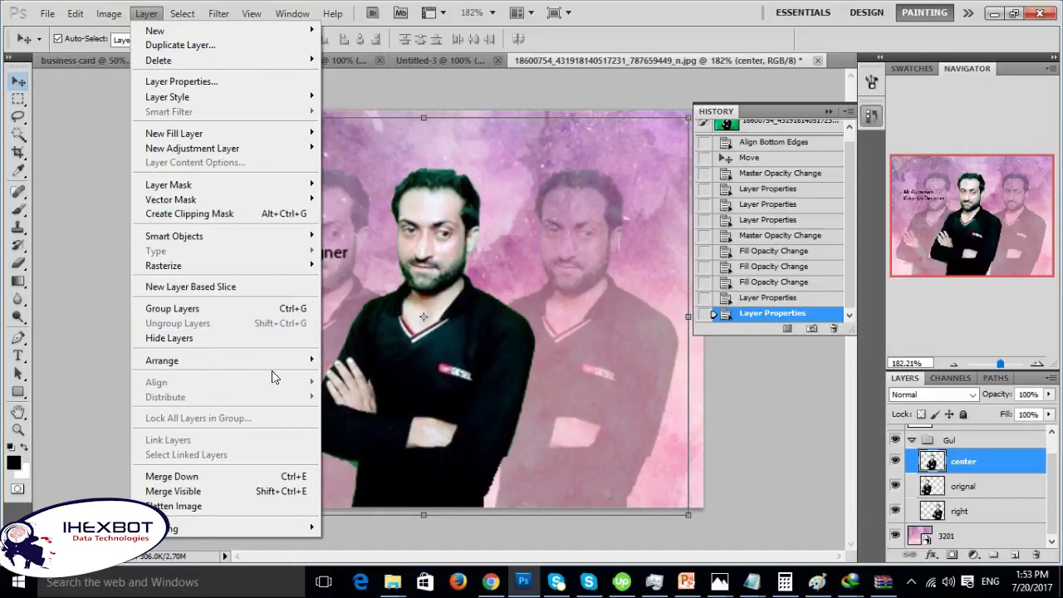
pyautogui.moveTo(274, 364)
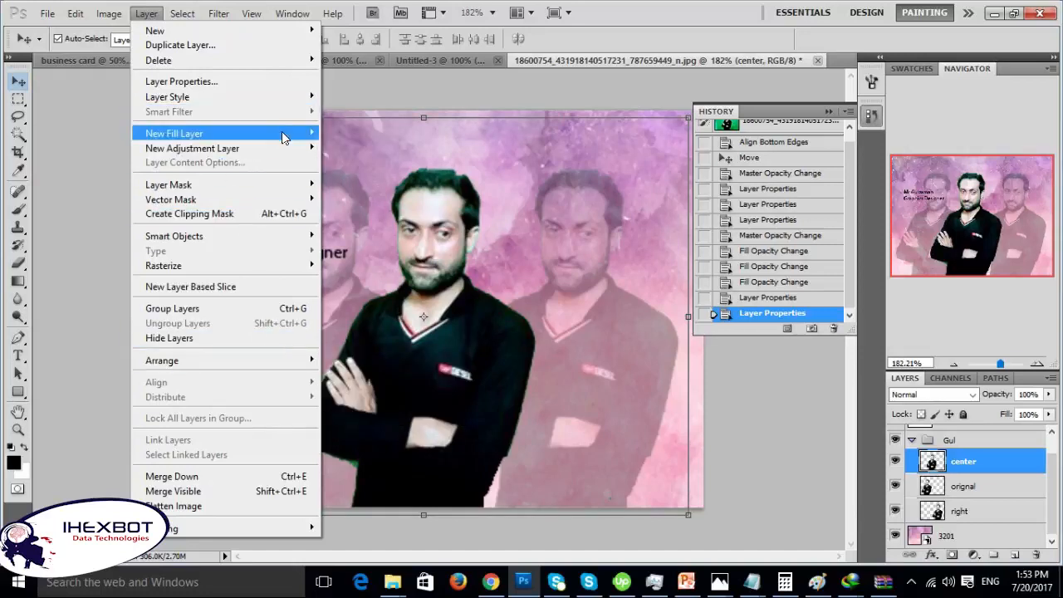
pyautogui.click(548, 395)
# - Flip the center portrait layer horizontally with Free Transform
pyautogui.hotkey('ctrl', 't')
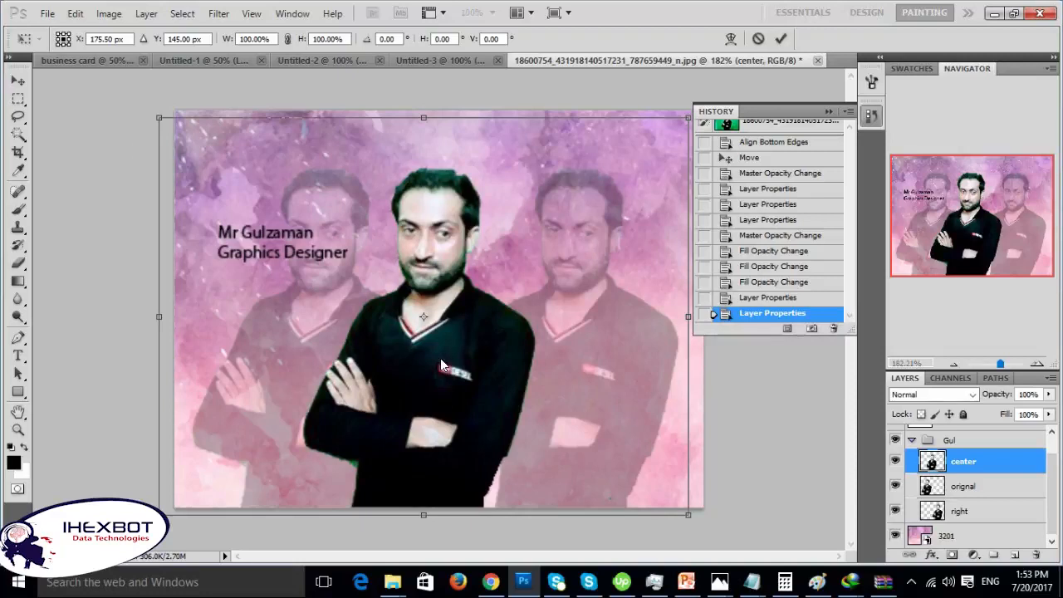
pyautogui.rightClick(441, 362)
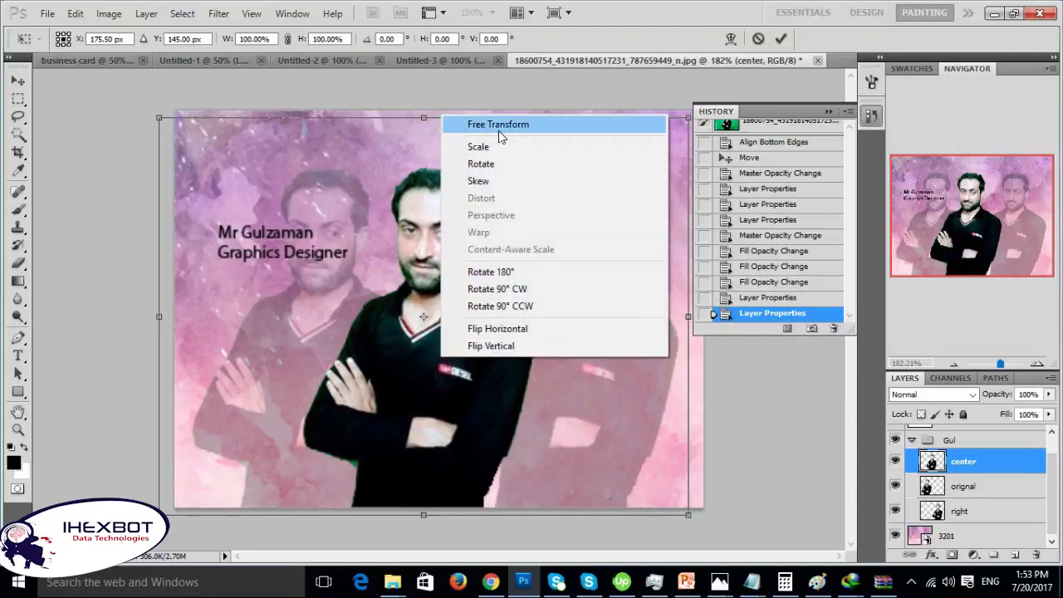
pyautogui.click(523, 329)
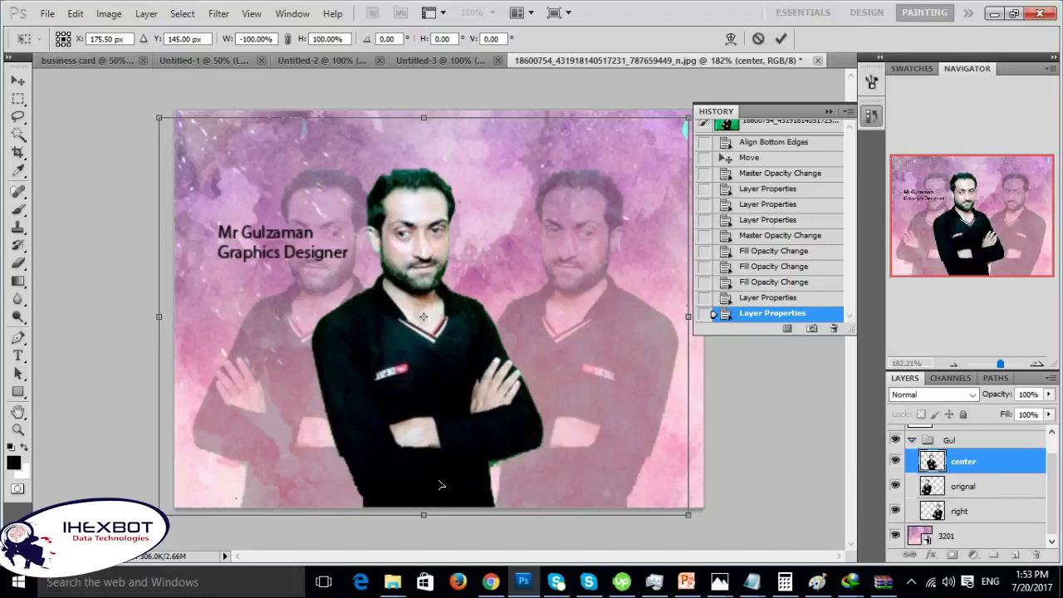
# - Switch to Chrome and search Google for "mountains background" in the tab with the facebook cover size results
pyautogui.click(491, 582)
pyautogui.click(491, 582)
pyautogui.click(491, 582)
pyautogui.click(411, 13)
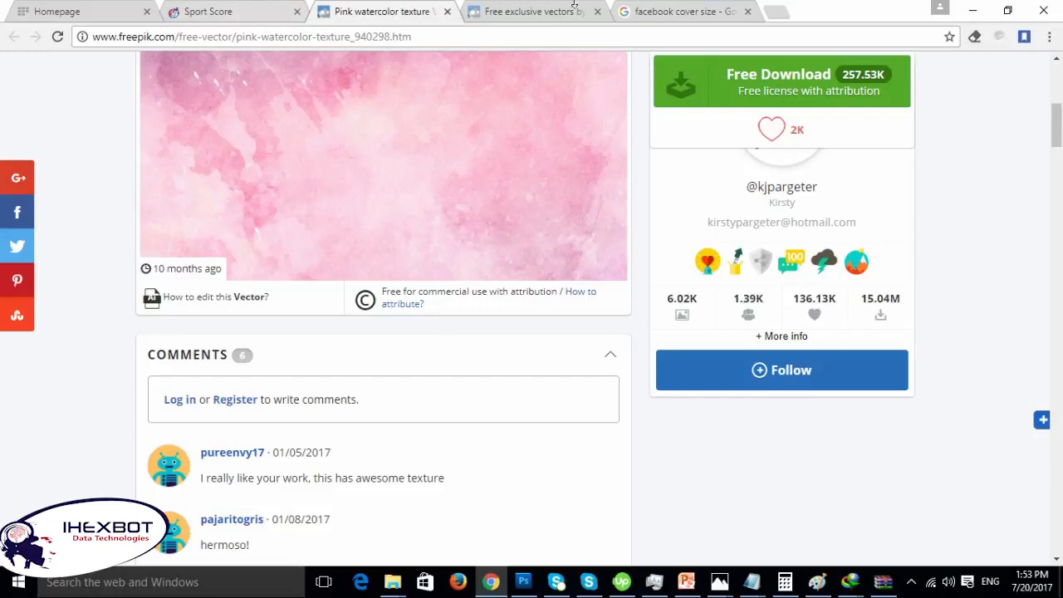
pyautogui.click(637, 18)
pyautogui.moveTo(263, 83); pyautogui.dragTo(52, 106)
pyautogui.write('mountain')
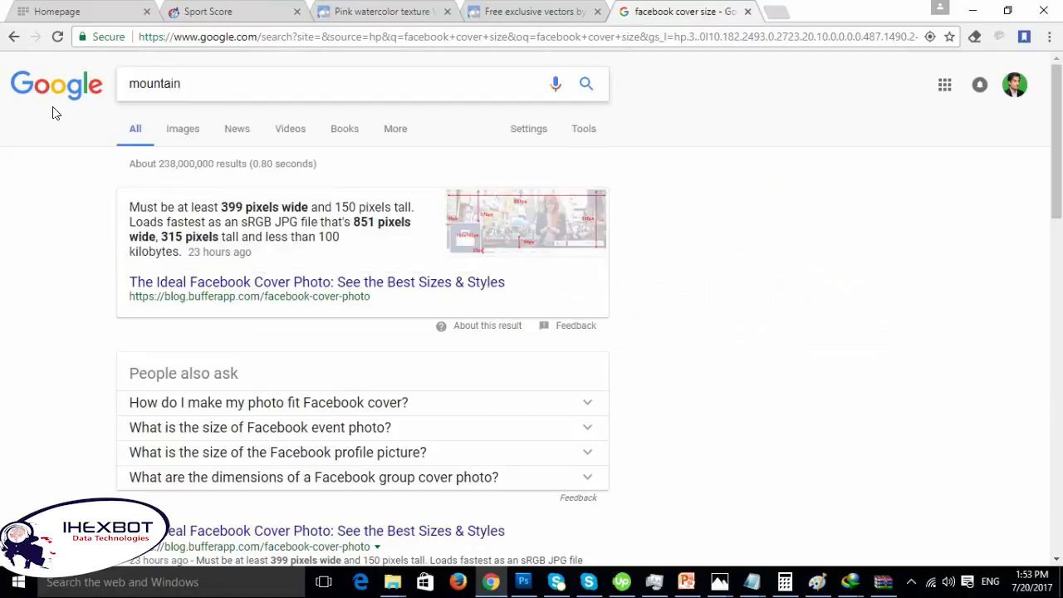
pyautogui.write('s background')
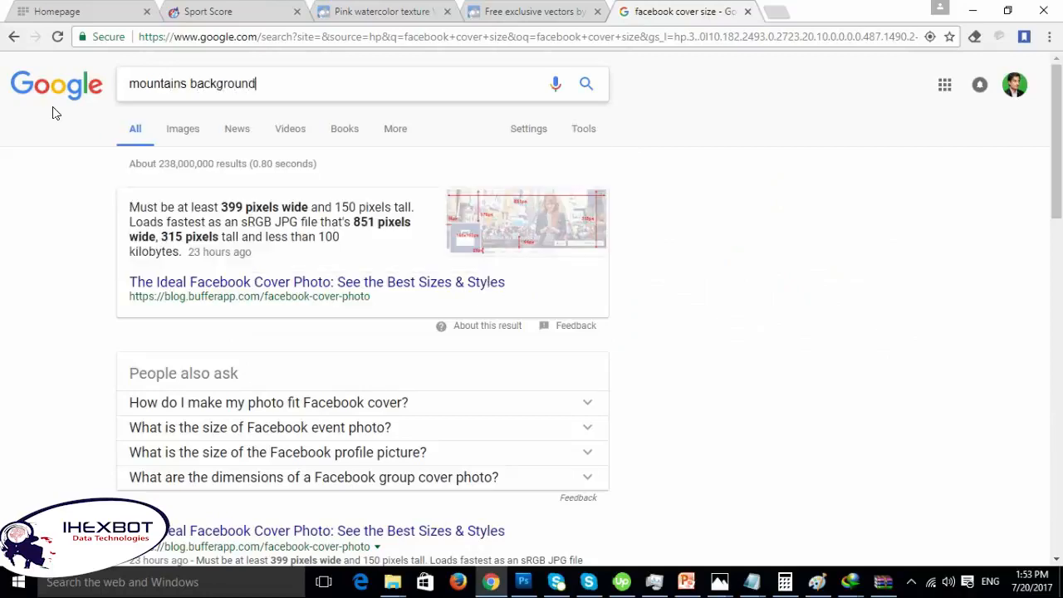
pyautogui.press('Return')
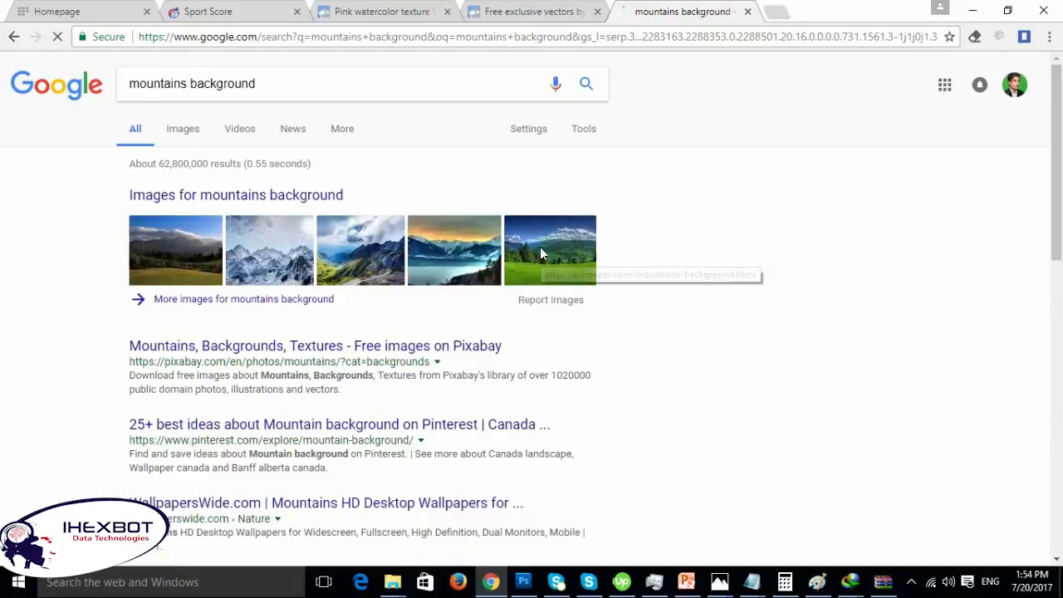
# - Open the 1920 × 1080 green-valley mountain picture from the image results and save it to the Desktop as images.jpg
pyautogui.click(540, 249)
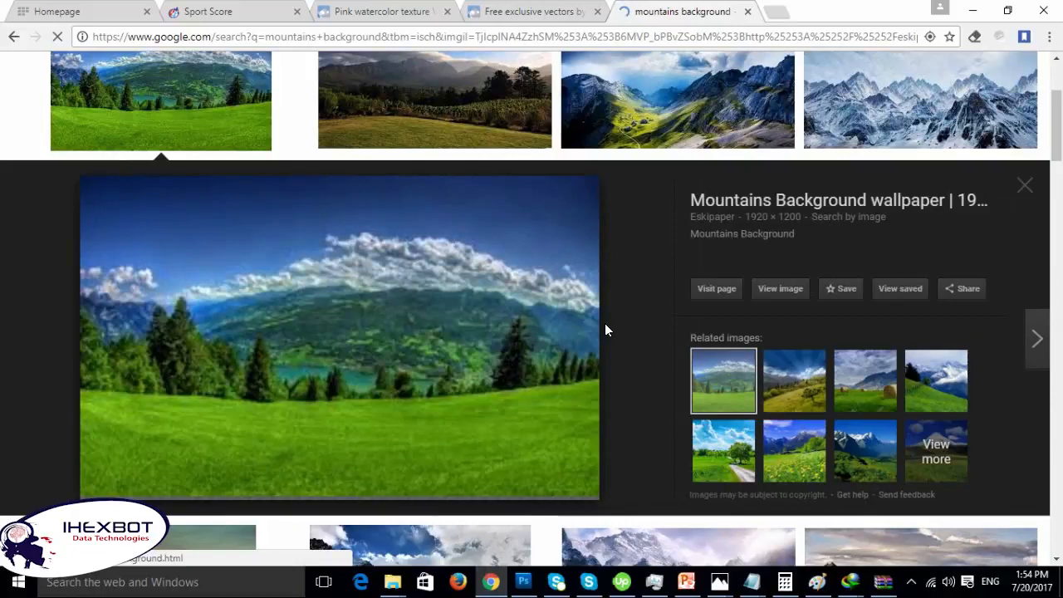
pyautogui.click(707, 117)
pyautogui.rightClick(357, 283)
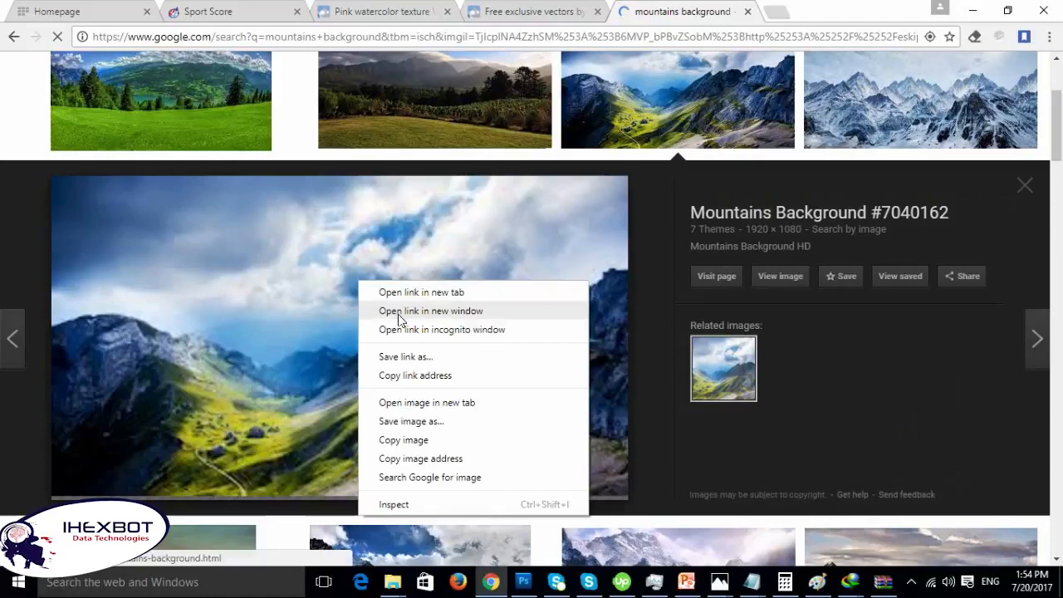
pyautogui.click(462, 422)
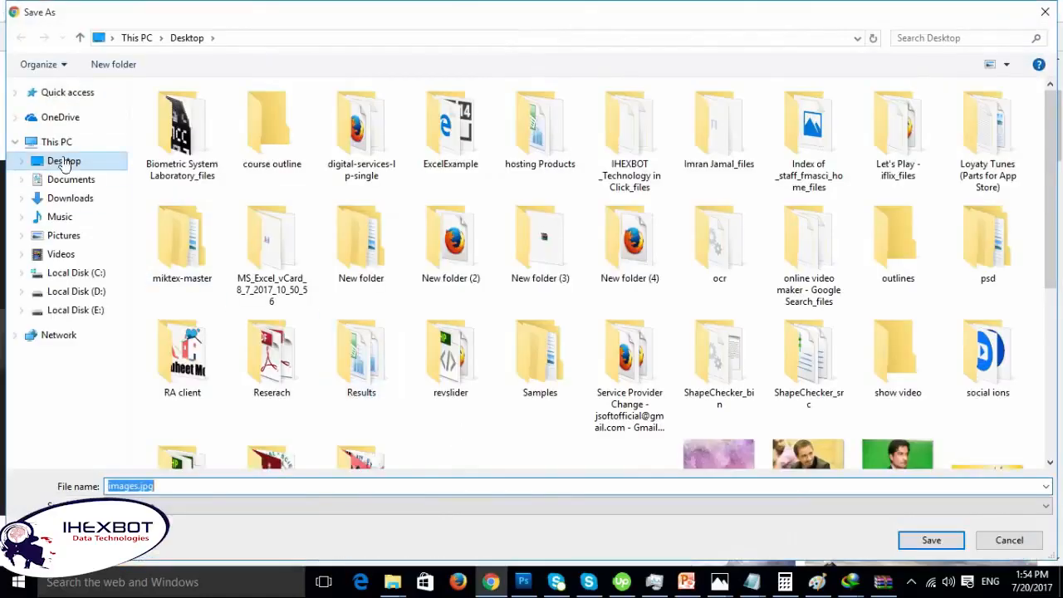
pyautogui.click(931, 540)
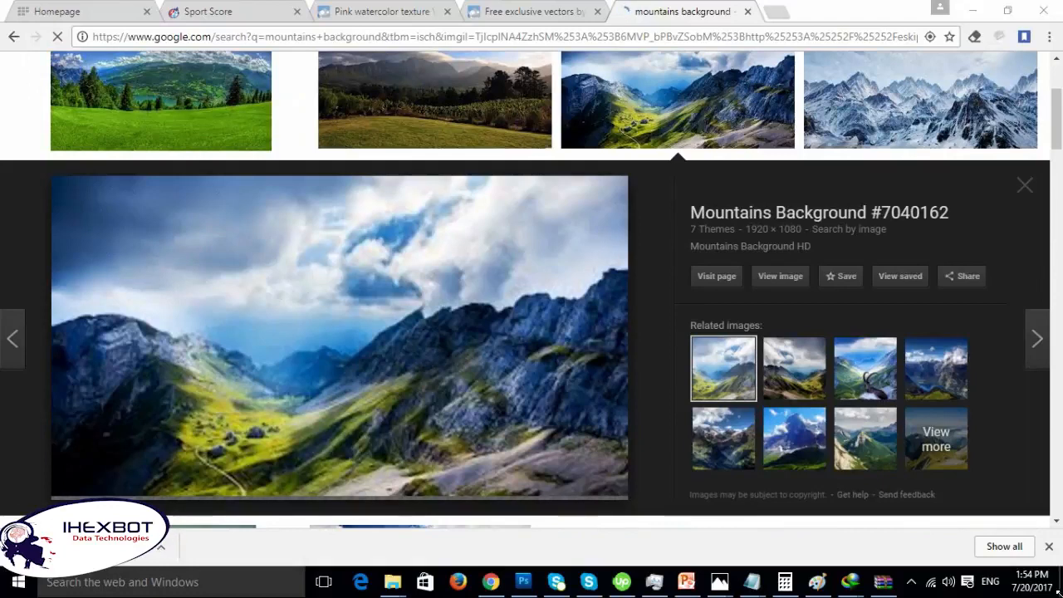
# - Reveal the downloaded mountain image in its folder, try to bring it into the Photoshop composition, and discard the center layer's pending transformation
pyautogui.click(161, 546)
pyautogui.click(166, 503)
pyautogui.moveTo(305, 536); pyautogui.dragTo(580, 200)
pyautogui.moveTo(640, 82); pyautogui.dragTo(18, 94)
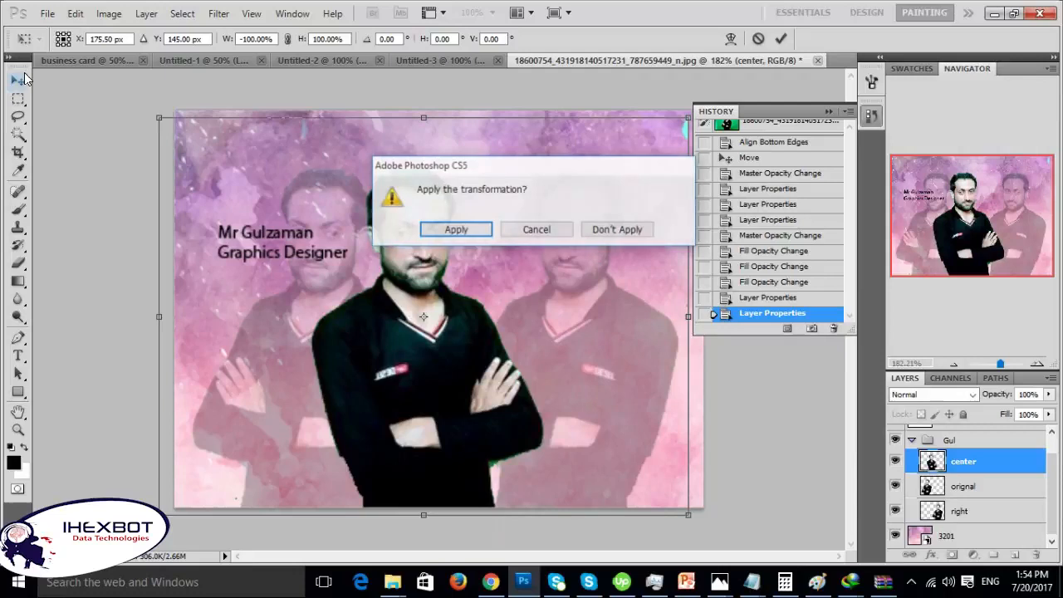
pyautogui.click(618, 229)
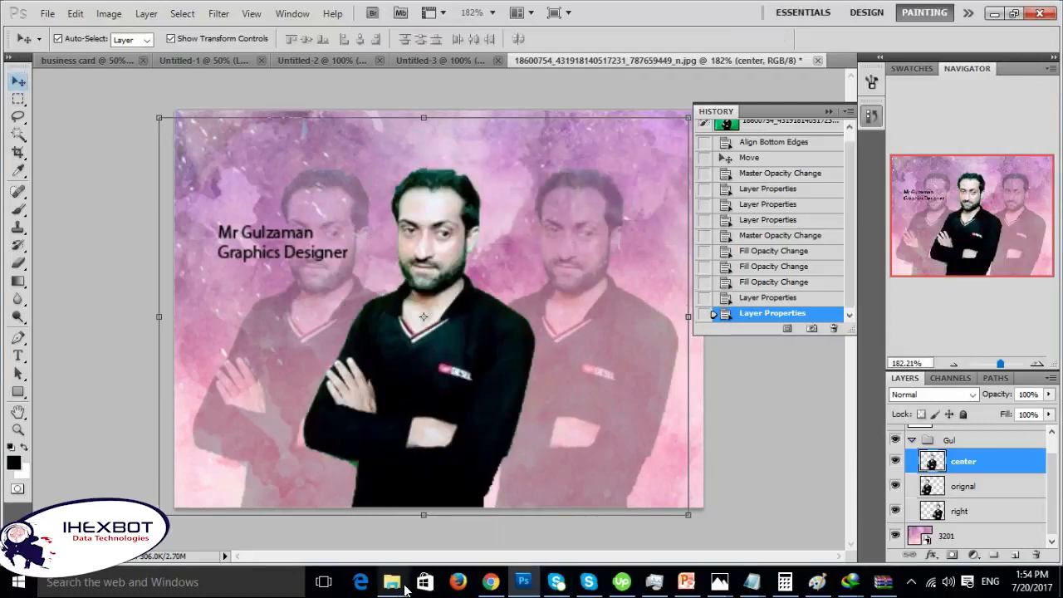
# - Place the downloaded mountain image from the Desktop folder into the composition at its original size, above the center layer
pyautogui.moveTo(405, 586)
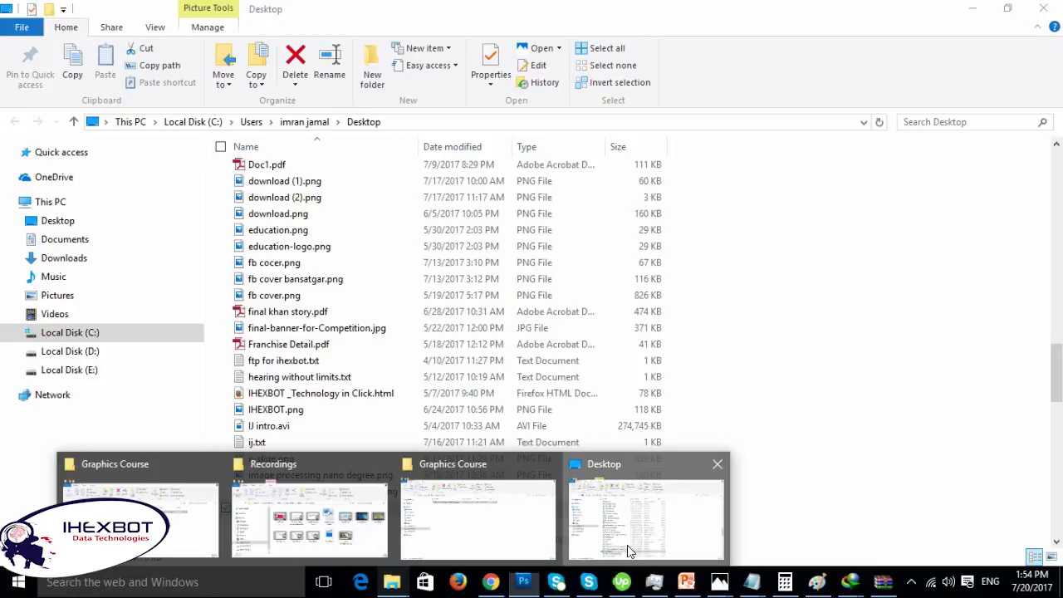
pyautogui.click(627, 545)
pyautogui.moveTo(270, 509); pyautogui.dragTo(684, 92)
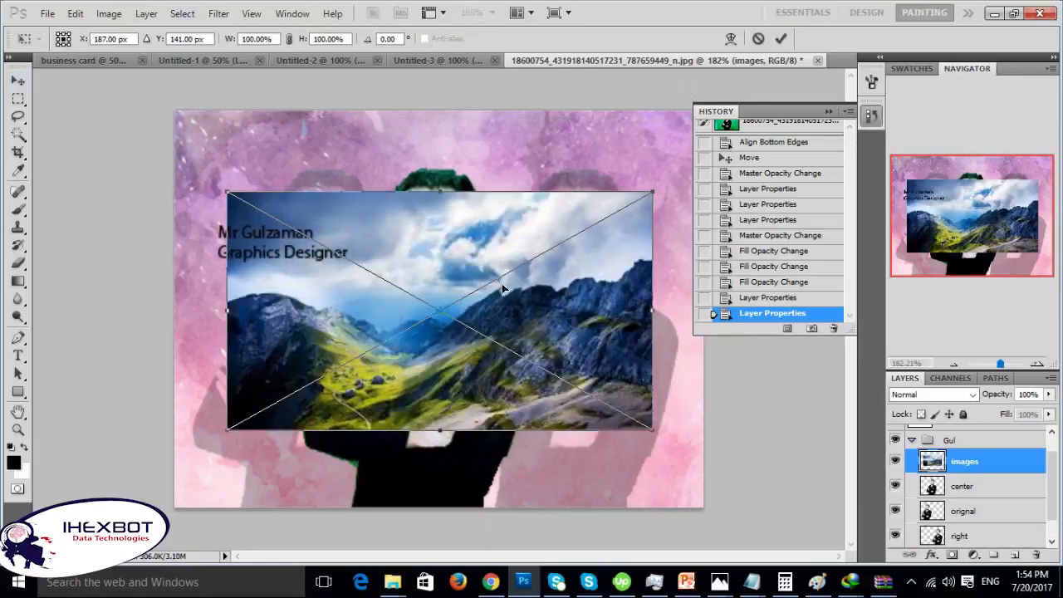
pyautogui.click(288, 39)
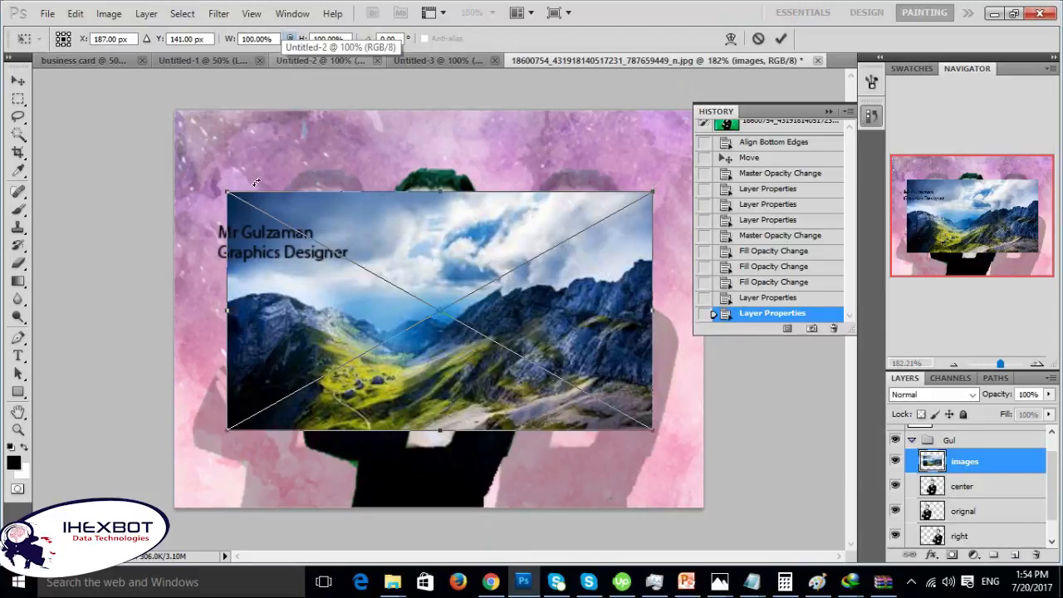
pyautogui.click(24, 78)
pyautogui.click(475, 230)
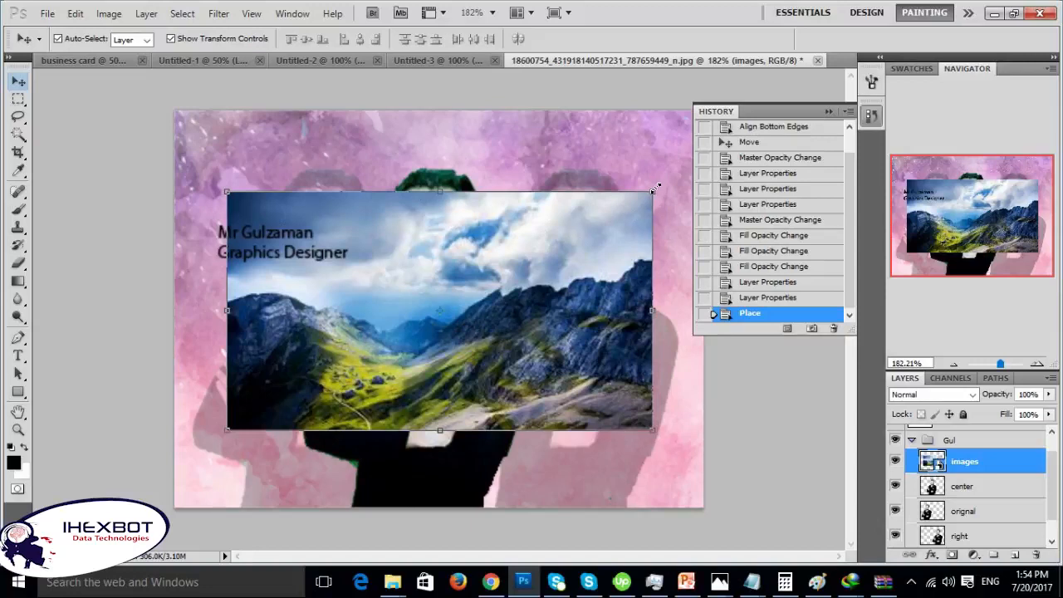
# - Scale the mountain image proportionally down to about 74%, keeping its lower-left corner fixed, and apply the transformation
pyautogui.moveTo(655, 188); pyautogui.dragTo(541, 255)
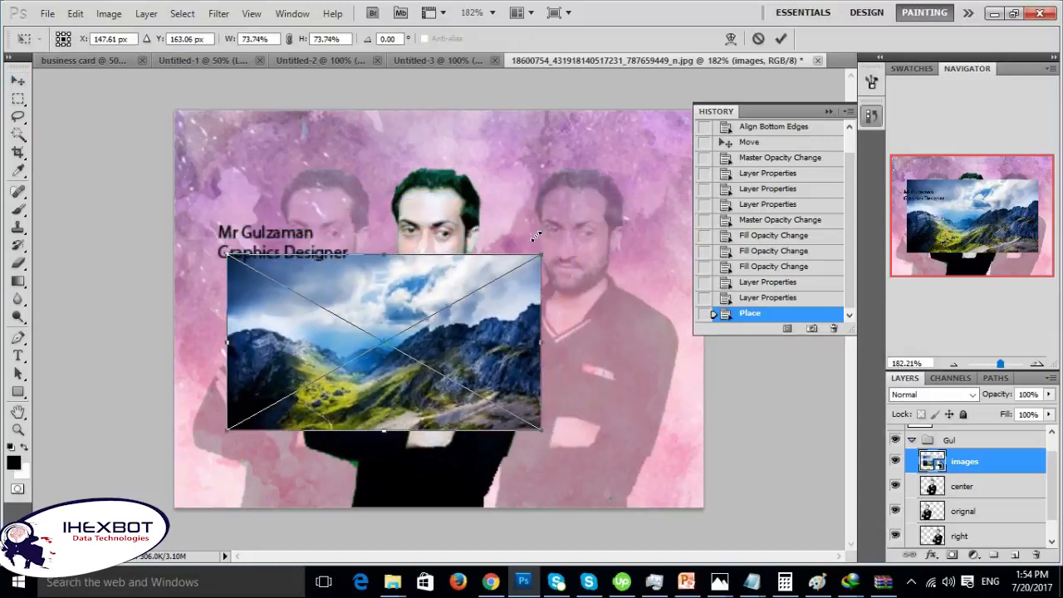
pyautogui.click(48, 61)
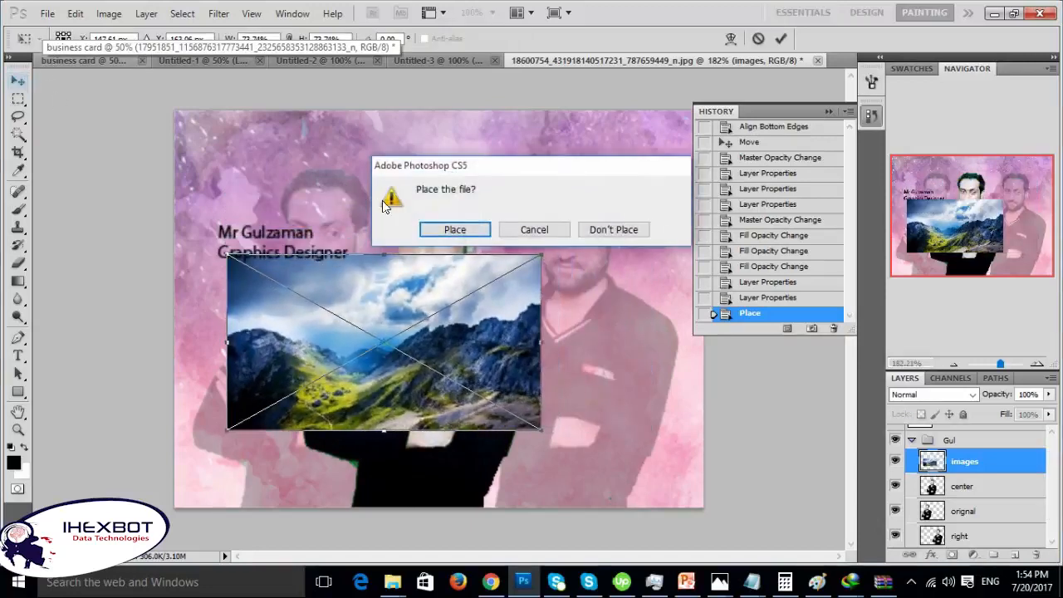
pyautogui.click(454, 230)
pyautogui.click(429, 300)
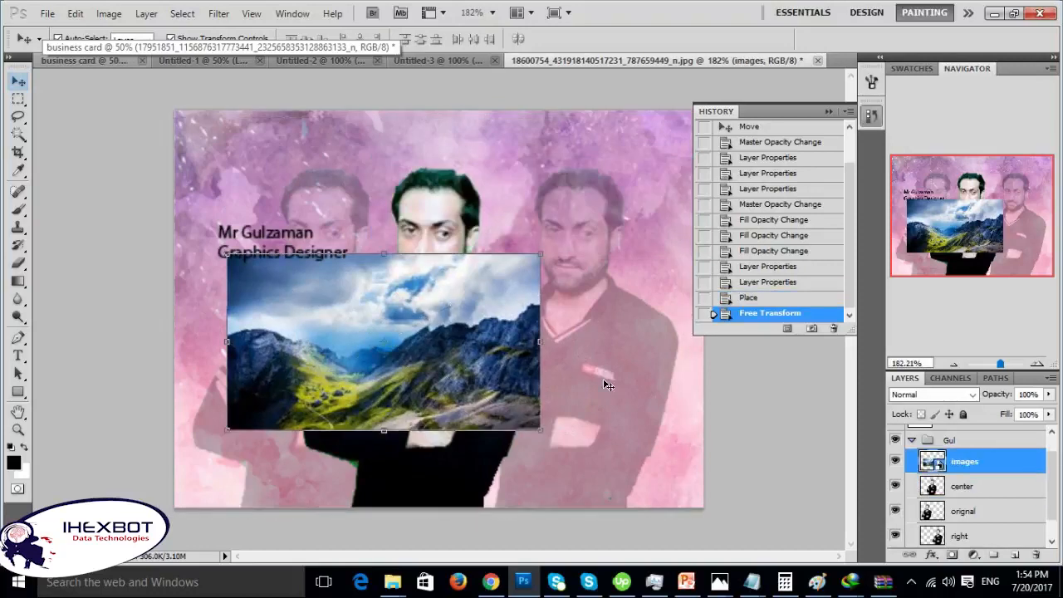
# - Duplicate the mountain image and set the copy against the original's right edge
pyautogui.moveTo(469, 397); pyautogui.dragTo(785, 402)
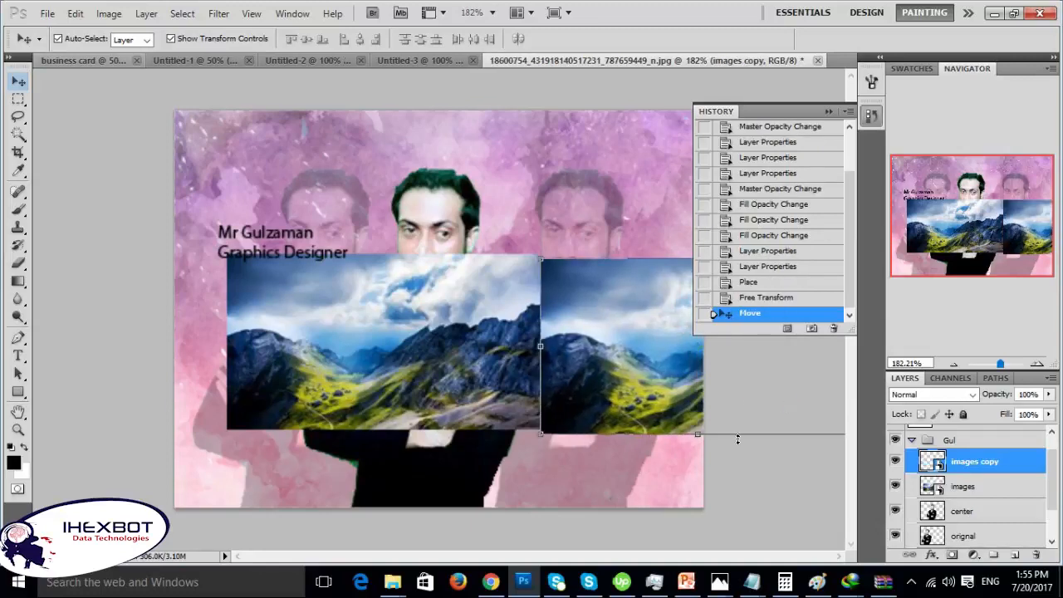
# - Move the original mountain image to the canvas's left edge and set its copy directly against the original's right edge
pyautogui.click(956, 497)
pyautogui.moveTo(415, 364); pyautogui.dragTo(362, 363)
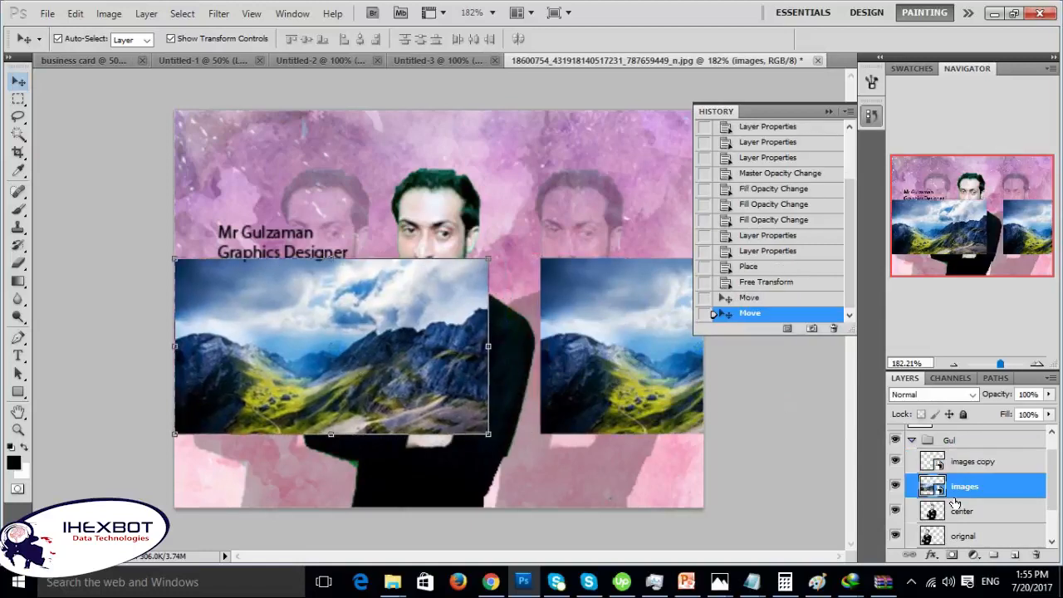
pyautogui.click(982, 470)
pyautogui.moveTo(597, 396); pyautogui.dragTo(550, 402)
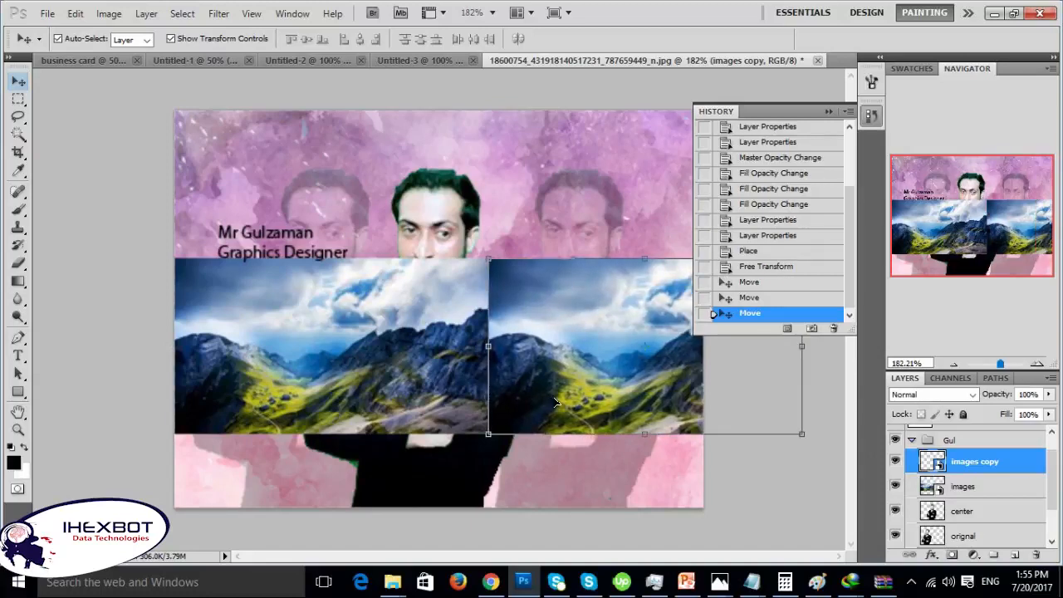
# - Flip the mountain copy horizontally so it mirrors the original, and apply the transformation
pyautogui.rightClick(556, 402)
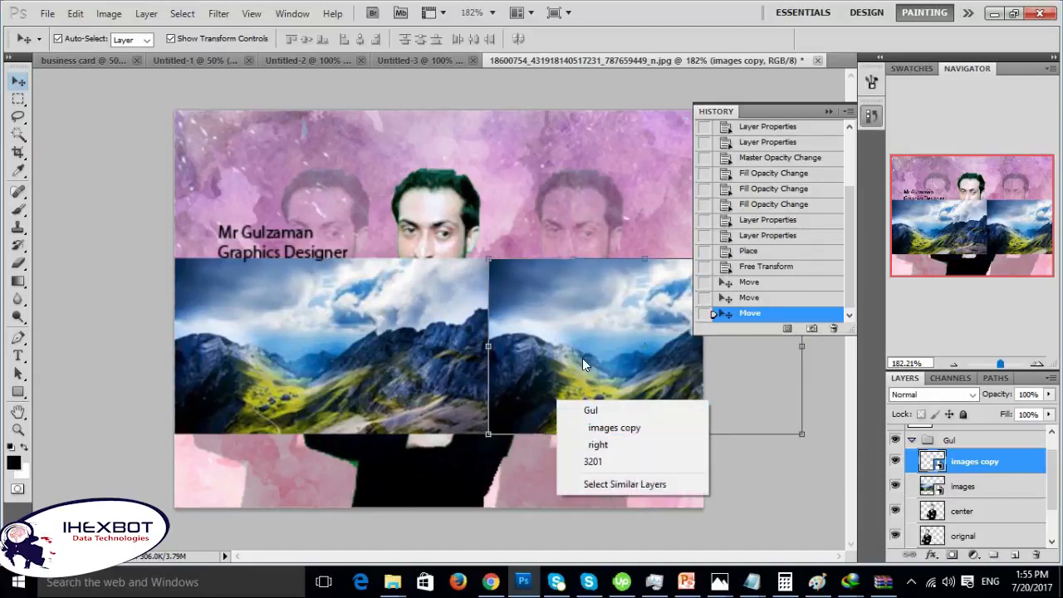
pyautogui.click(628, 211)
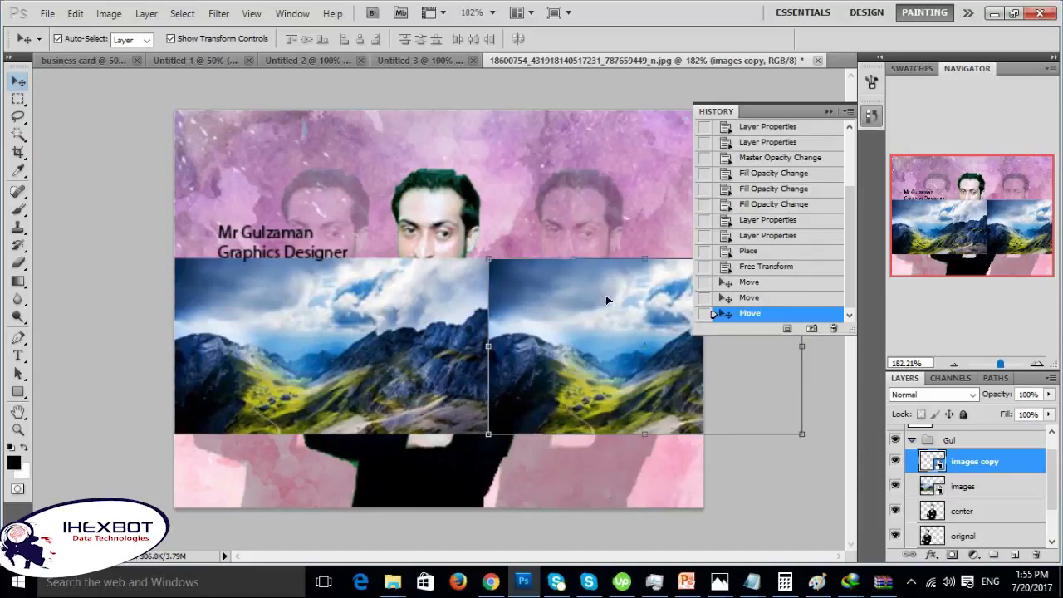
pyautogui.hotkey('ctrl', 't')
pyautogui.rightClick(592, 354)
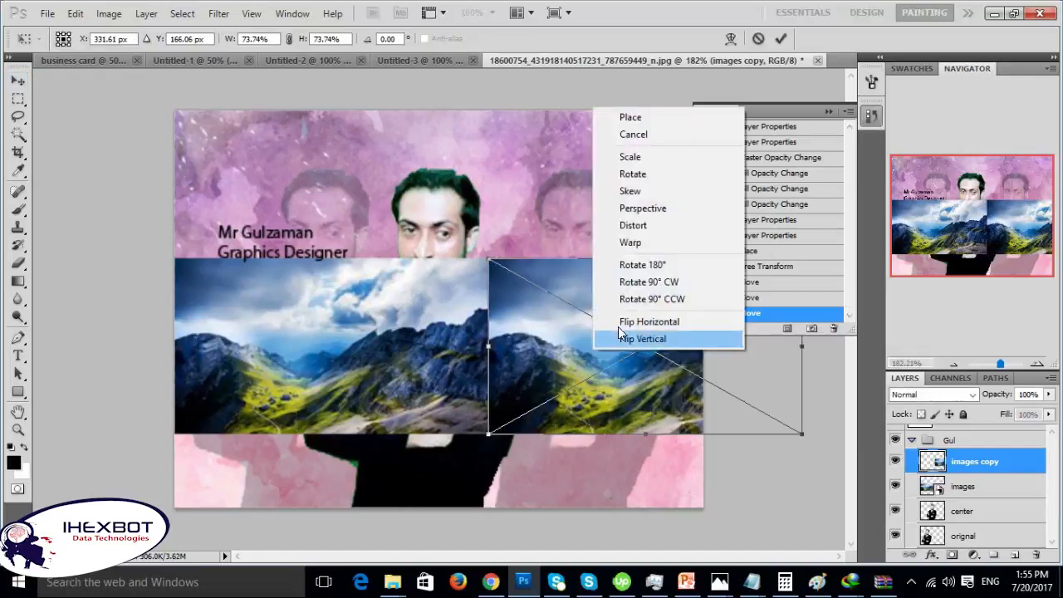
pyautogui.click(663, 329)
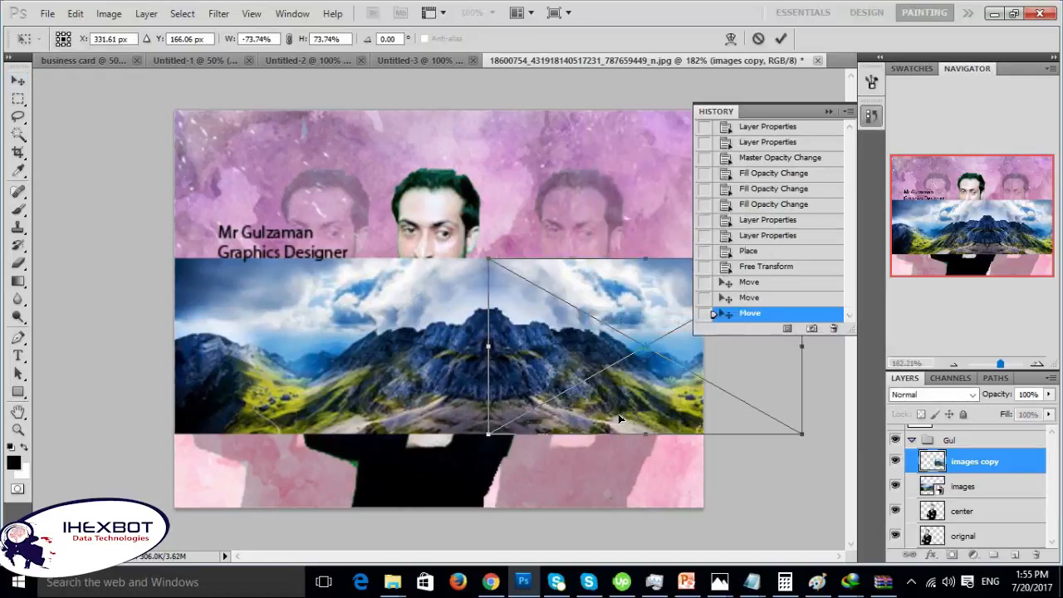
pyautogui.click(18, 79)
pyautogui.click(455, 230)
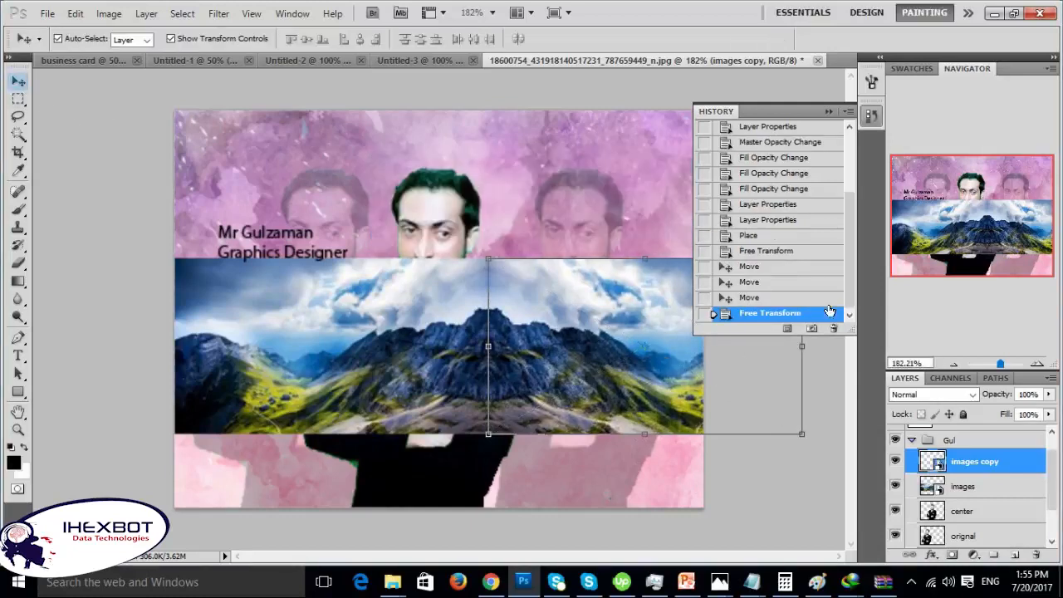
# - Create a new layer group above the two mountain layers and name it "backgroud"
pyautogui.moveTo(1001, 367); pyautogui.dragTo(996, 366)
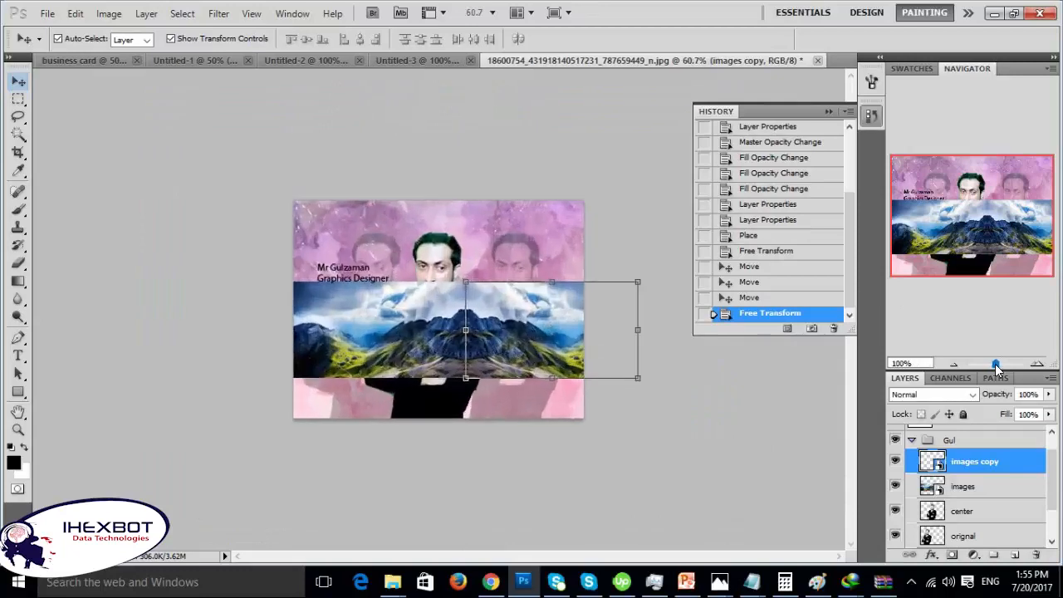
pyautogui.keyDown('shift'); pyautogui.click(997, 487); pyautogui.keyUp('shift')
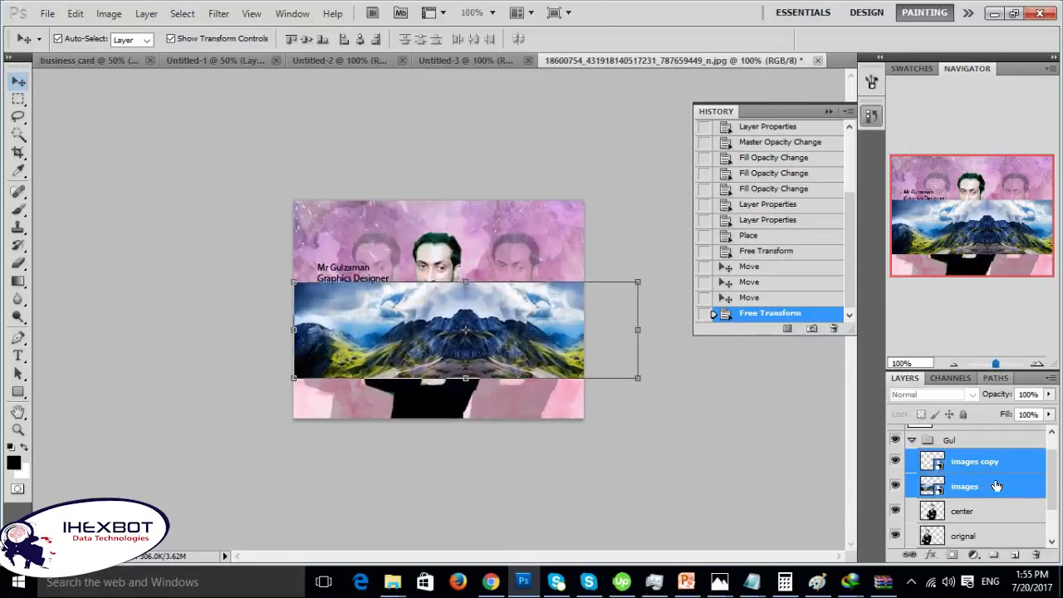
pyautogui.scroll(-2, 994, 479)
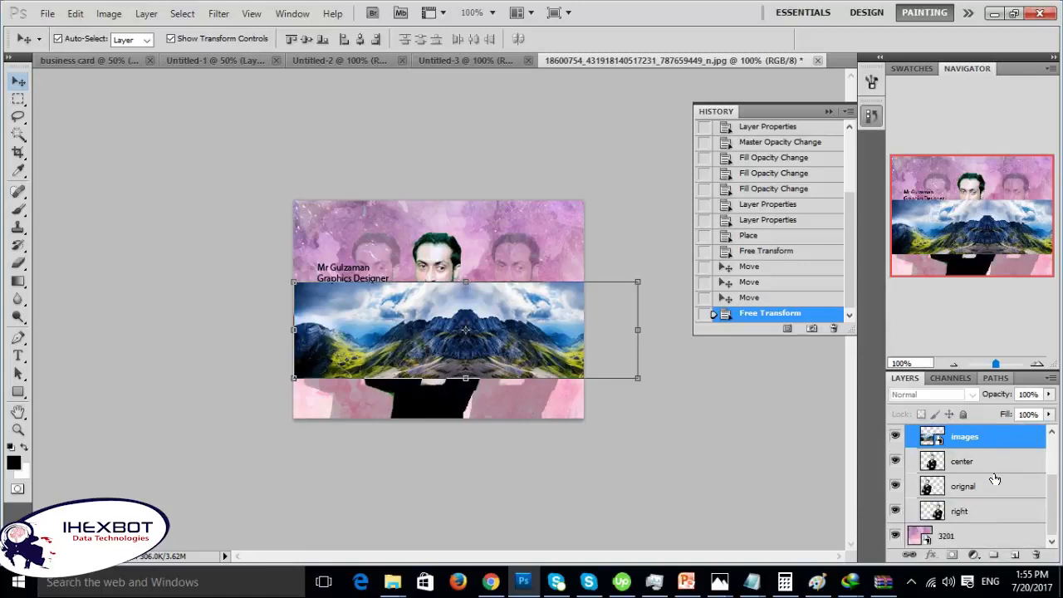
pyautogui.scroll(1, 994, 479)
pyautogui.moveTo(993, 478)
pyautogui.mouseDown()
pyautogui.moveTo(990, 542)
pyautogui.moveTo(1005, 526)
pyautogui.moveTo(999, 474)
pyautogui.mouseUp()
pyautogui.scroll(-1, 996, 471)
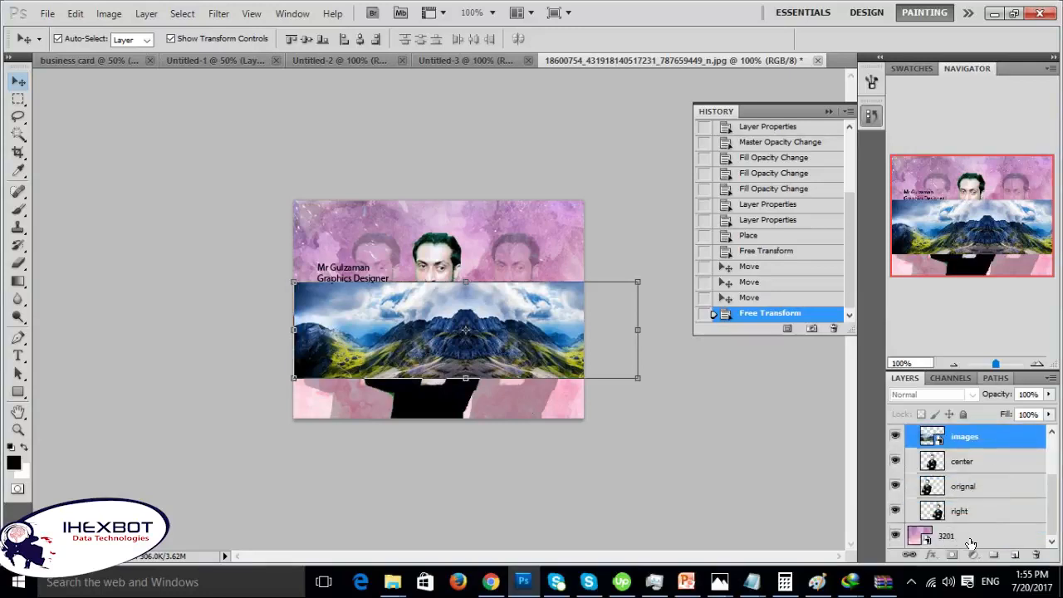
pyautogui.click(992, 555)
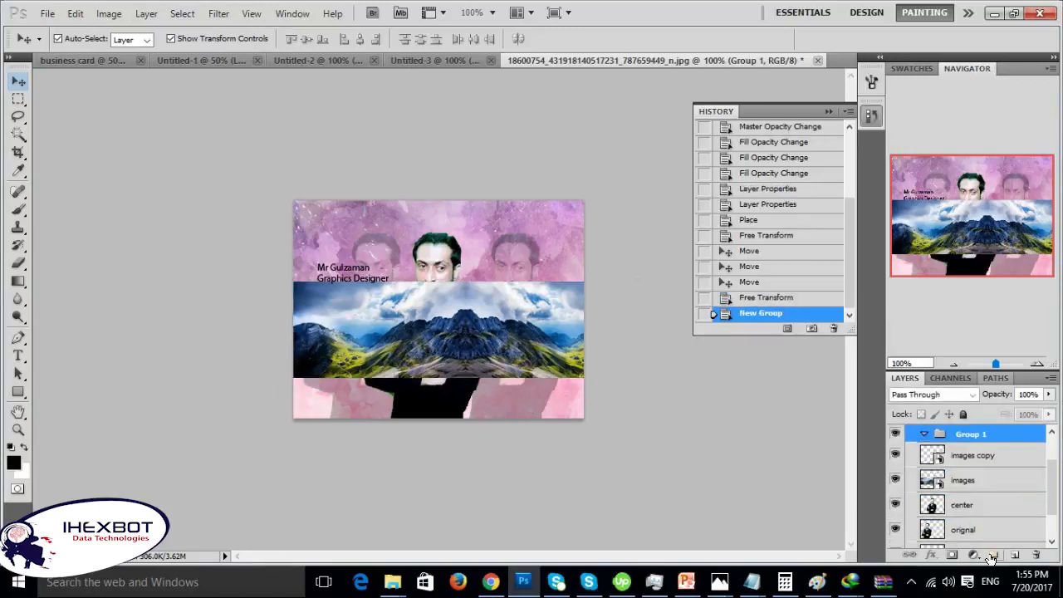
pyautogui.doubleClick(974, 443)
pyautogui.write('backgroud')
pyautogui.press('Return')
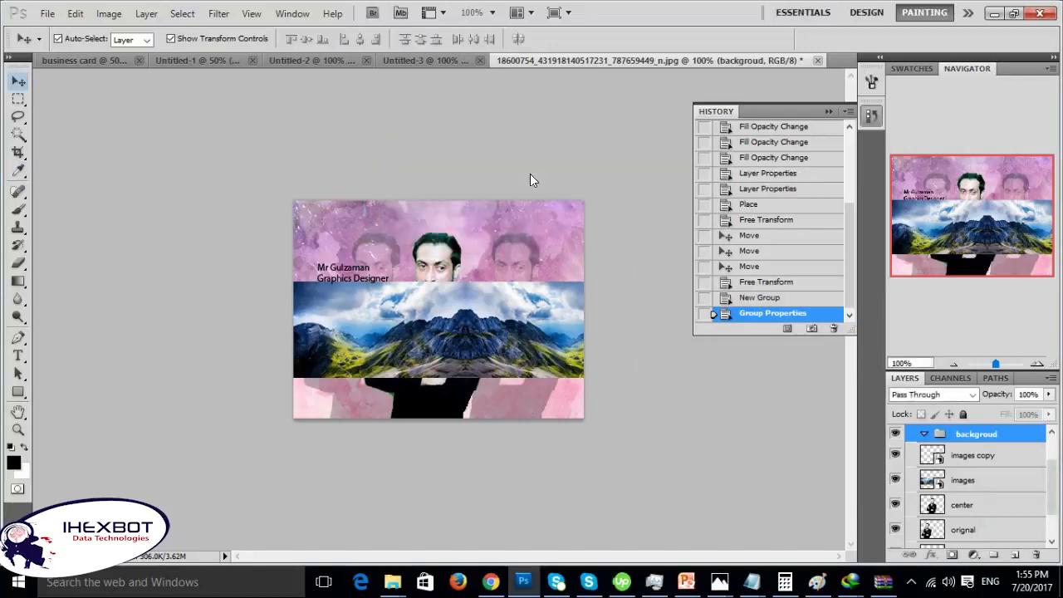
# - Put the images copy and images layers into the backgroud group and collapse the group
pyautogui.click(992, 464)
pyautogui.keyDown('shift'); pyautogui.click(975, 479); pyautogui.keyUp('shift')
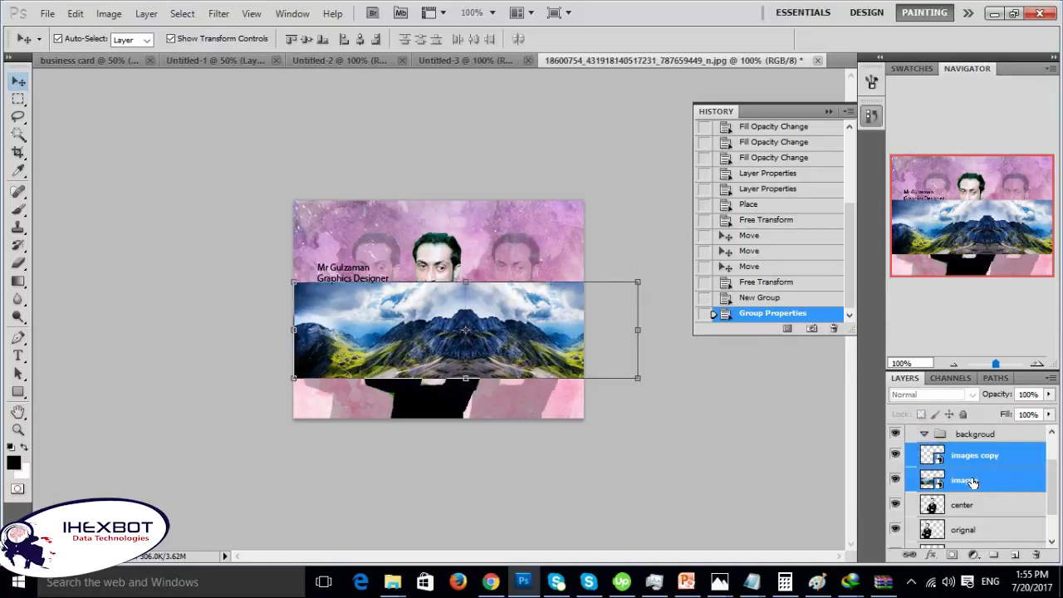
pyautogui.moveTo(975, 479); pyautogui.dragTo(983, 436)
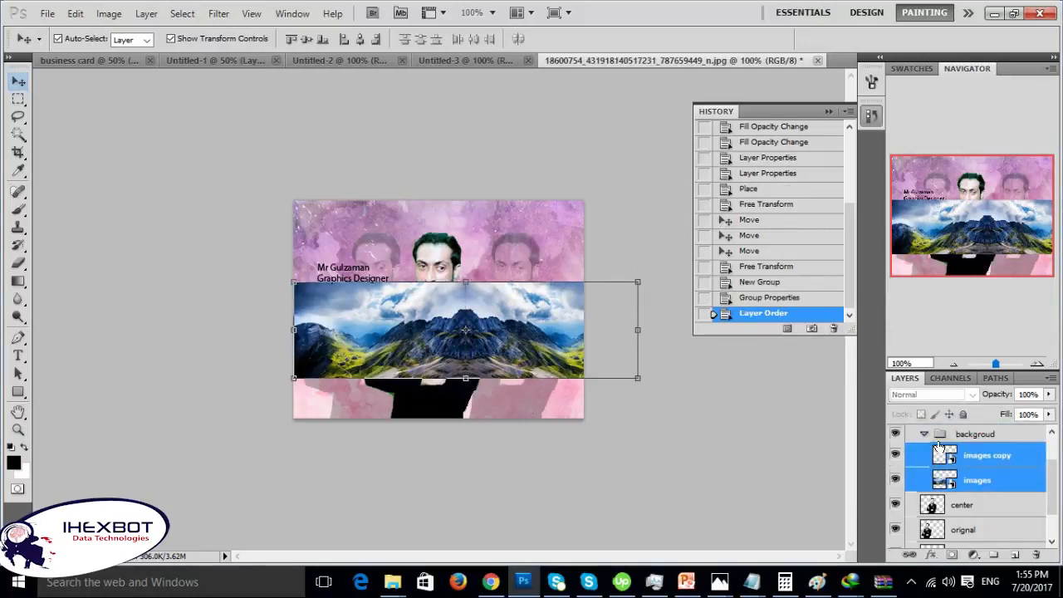
pyautogui.click(922, 440)
# - Move the backgroud group to the bottom of the portrait group, beneath the right layer, and check its contents
pyautogui.scroll(1, 969, 486)
pyautogui.scroll(-1, 967, 488)
pyautogui.scroll(1, 965, 490)
pyautogui.moveTo(962, 488); pyautogui.dragTo(934, 461)
pyautogui.click(911, 453)
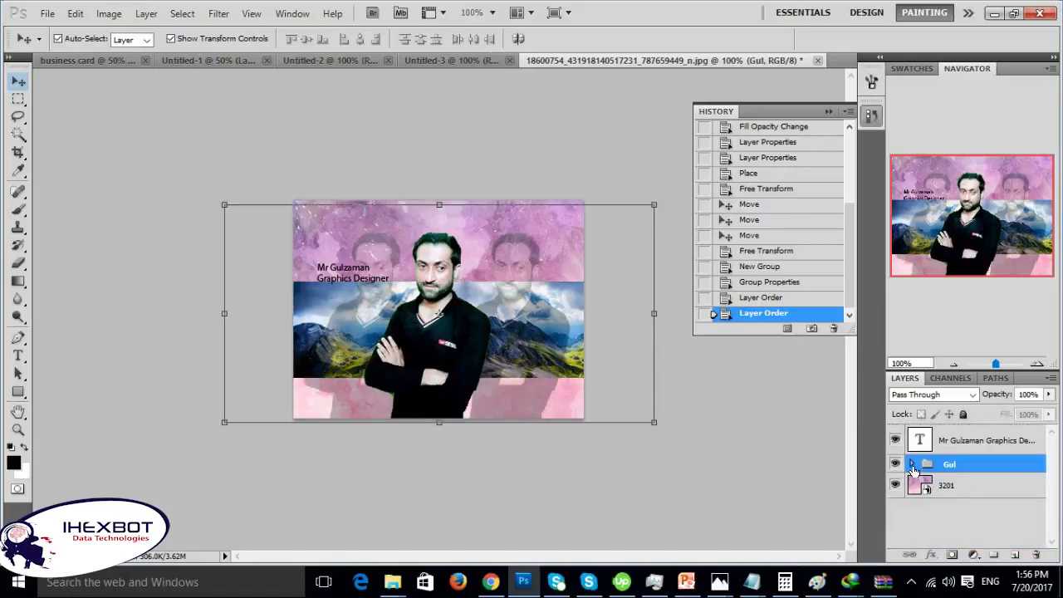
pyautogui.click(911, 465)
pyautogui.scroll(-2, 964, 511)
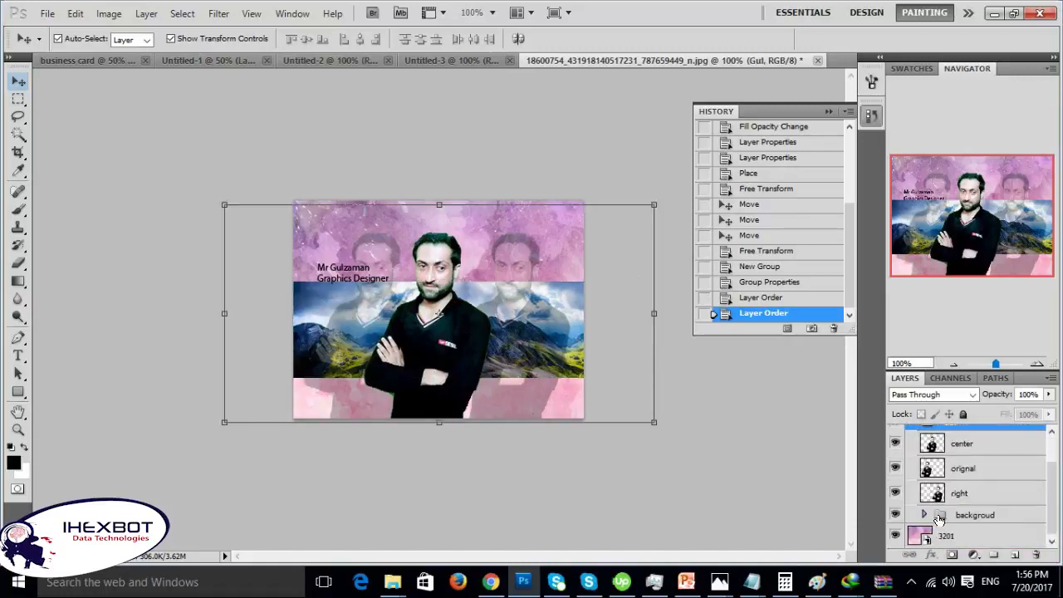
pyautogui.click(923, 515)
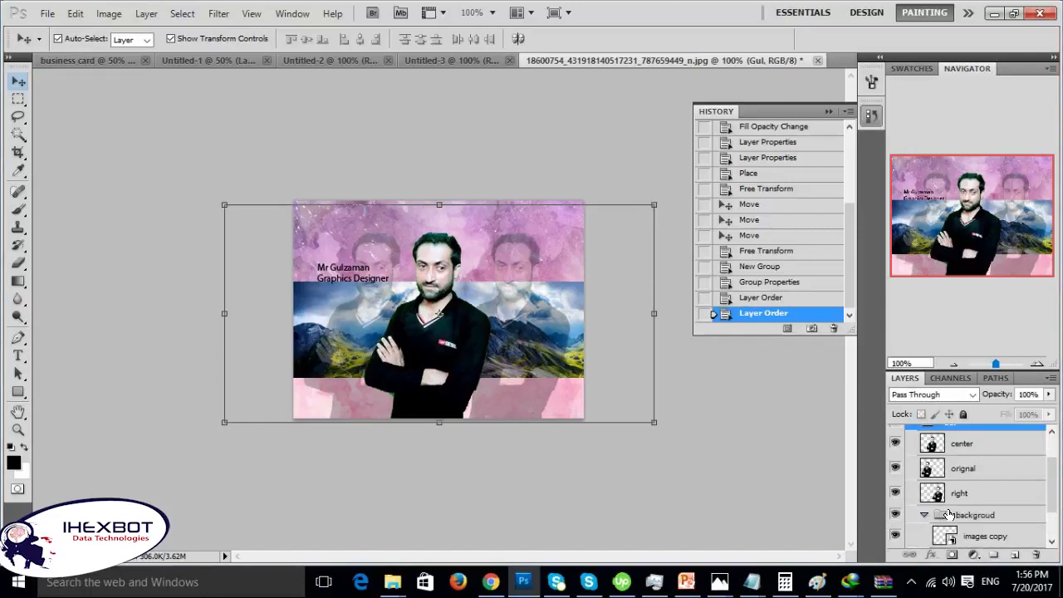
pyautogui.click(923, 514)
pyautogui.click(963, 514)
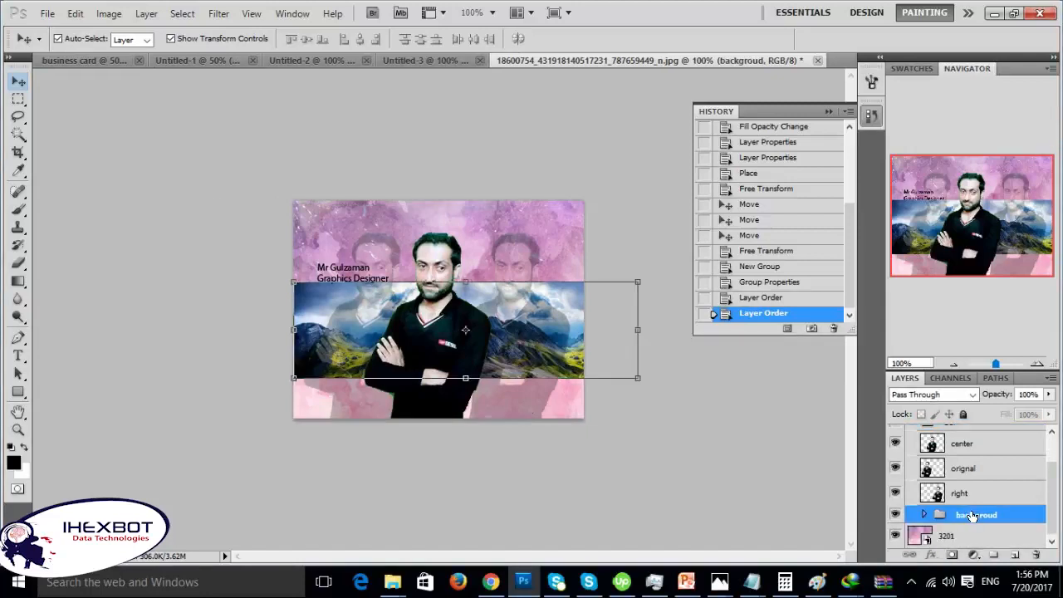
# - Take the backgroud group out of the portrait group and place it directly above the 3201 layer
pyautogui.scroll(2, 973, 516)
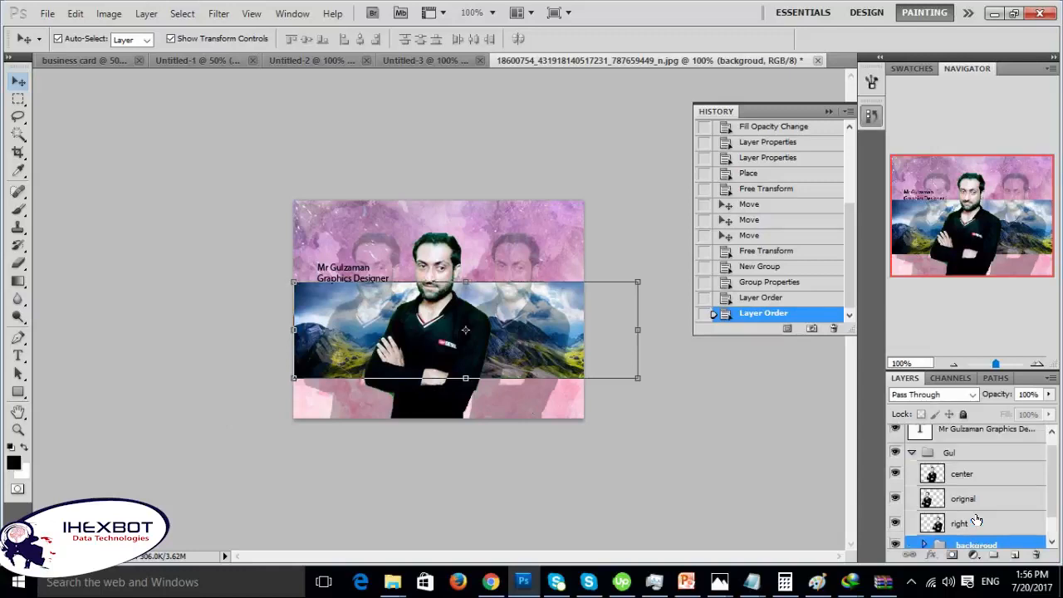
pyautogui.scroll(-2, 975, 517)
pyautogui.moveTo(975, 516); pyautogui.dragTo(978, 433)
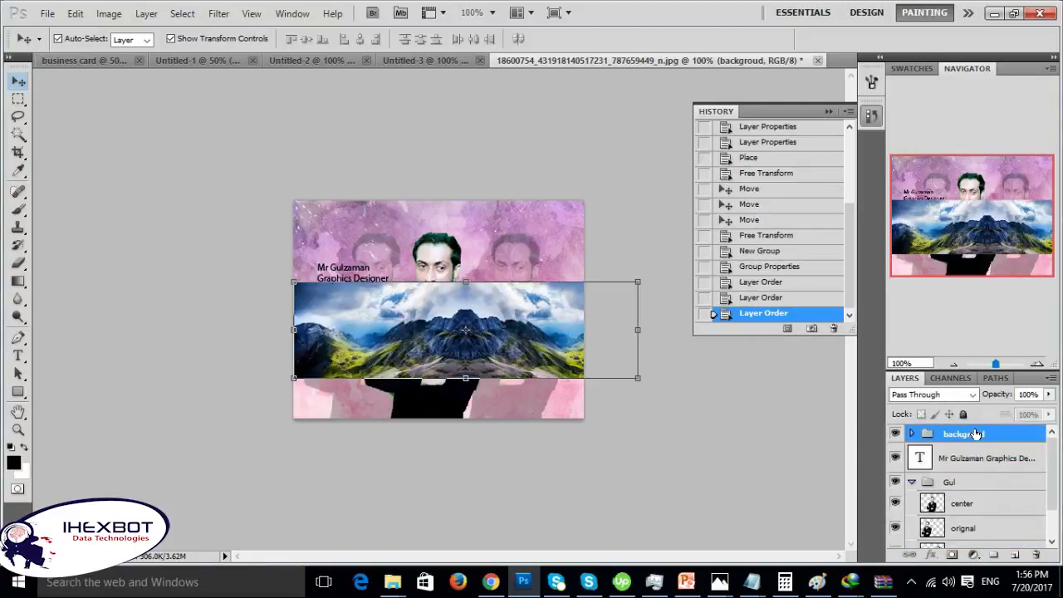
pyautogui.click(911, 482)
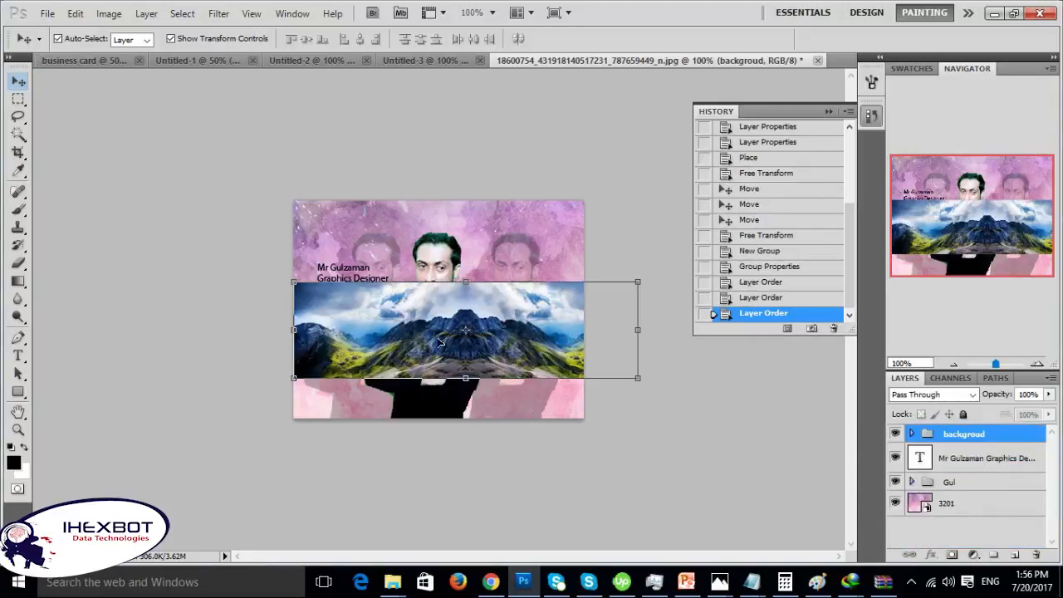
pyautogui.moveTo(960, 435); pyautogui.dragTo(941, 484)
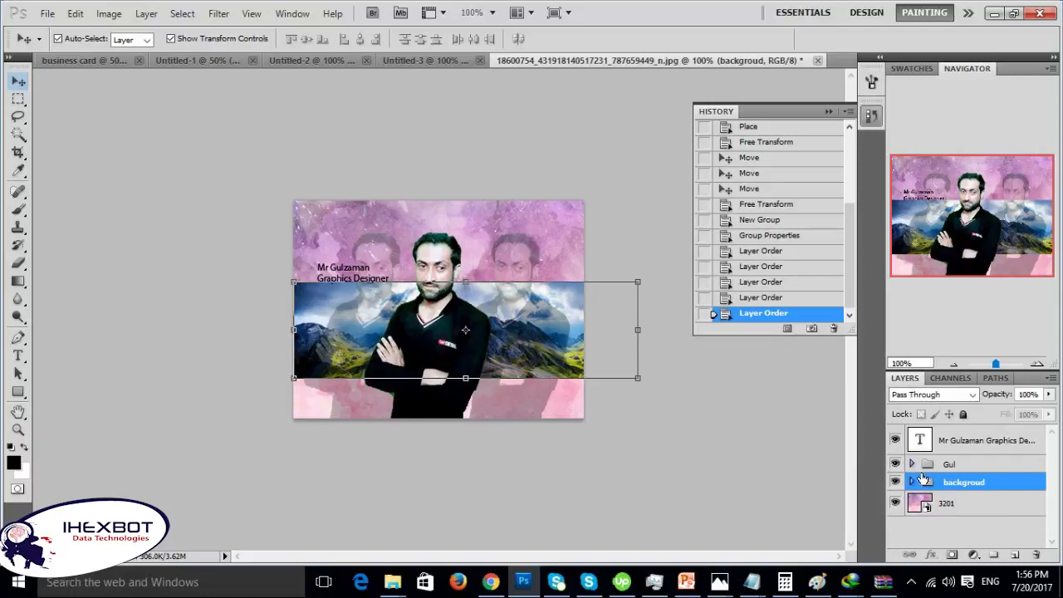
pyautogui.moveTo(540, 322); pyautogui.dragTo(556, 265)
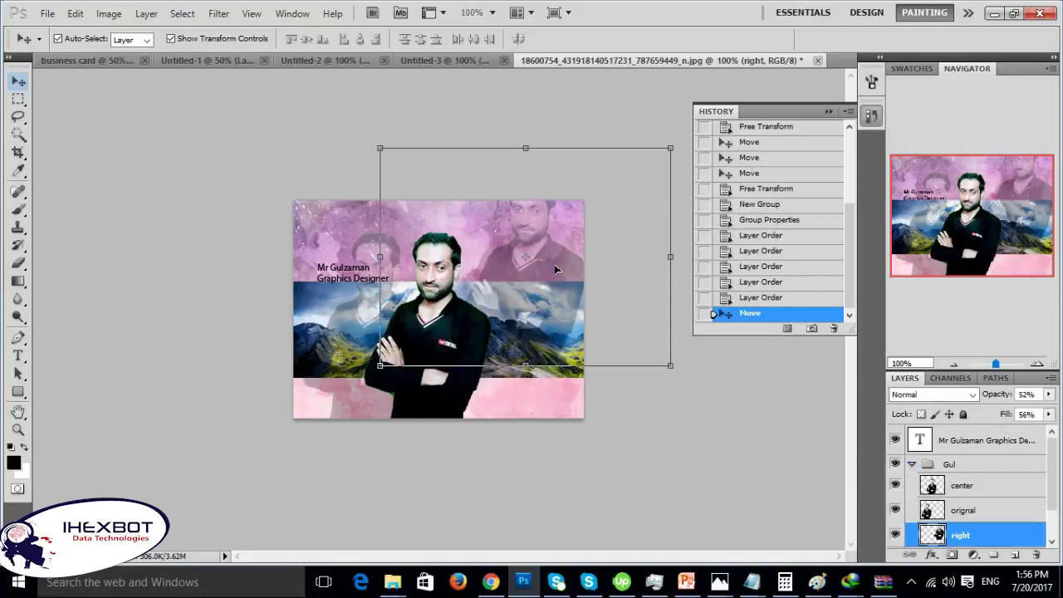
pyautogui.hotkey('ctrl', 'z')
pyautogui.click(911, 463)
pyautogui.click(939, 484)
pyautogui.moveTo(519, 343); pyautogui.dragTo(544, 308)
pyautogui.hotkey('ctrl', 'z')
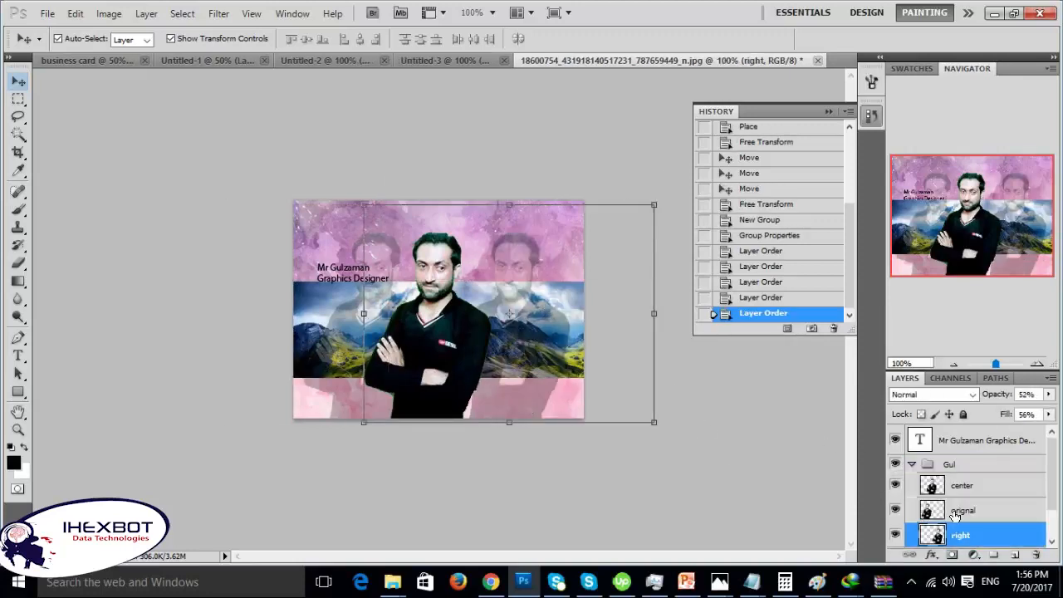
pyautogui.click(913, 467)
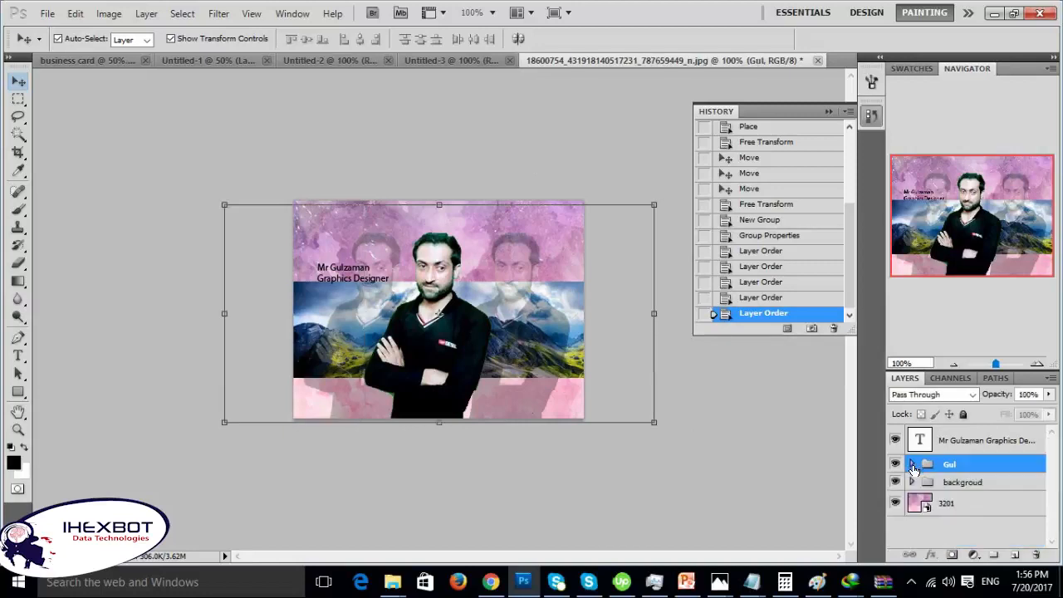
# - Nudge the backgroud group down until the mountain images sit on the canvas's bottom edge
pyautogui.click(951, 489)
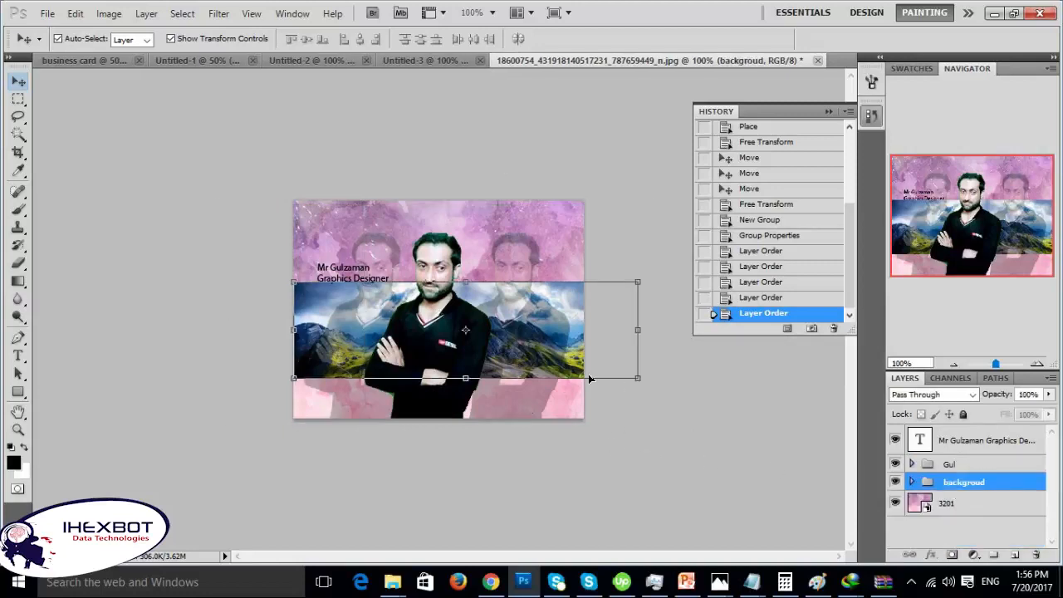
pyautogui.press('Up')
pyautogui.moveTo(465, 332); pyautogui.dragTo(465, 358)
pyautogui.press('Down')
pyautogui.press('Down')
pyautogui.press('Down')
pyautogui.press('Down')
pyautogui.press('Down')
pyautogui.press('Down')
pyautogui.press('Down')
pyautogui.press('Down')
pyautogui.press('Down')
pyautogui.press('Down')
pyautogui.press('Down')
pyautogui.press('Down')
pyautogui.press('Down')
pyautogui.press('Down')
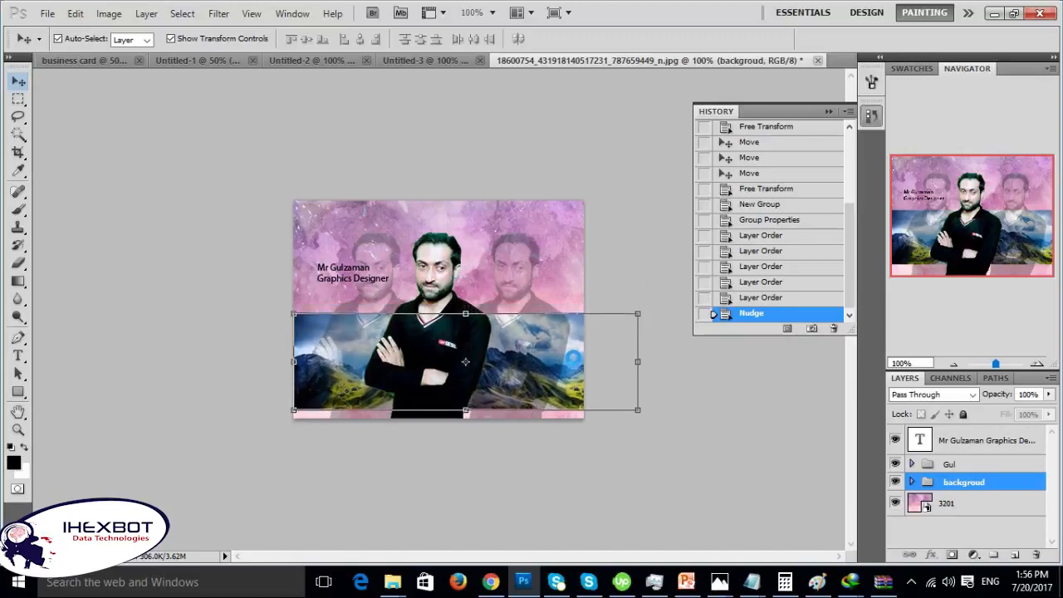
pyautogui.press('Down')
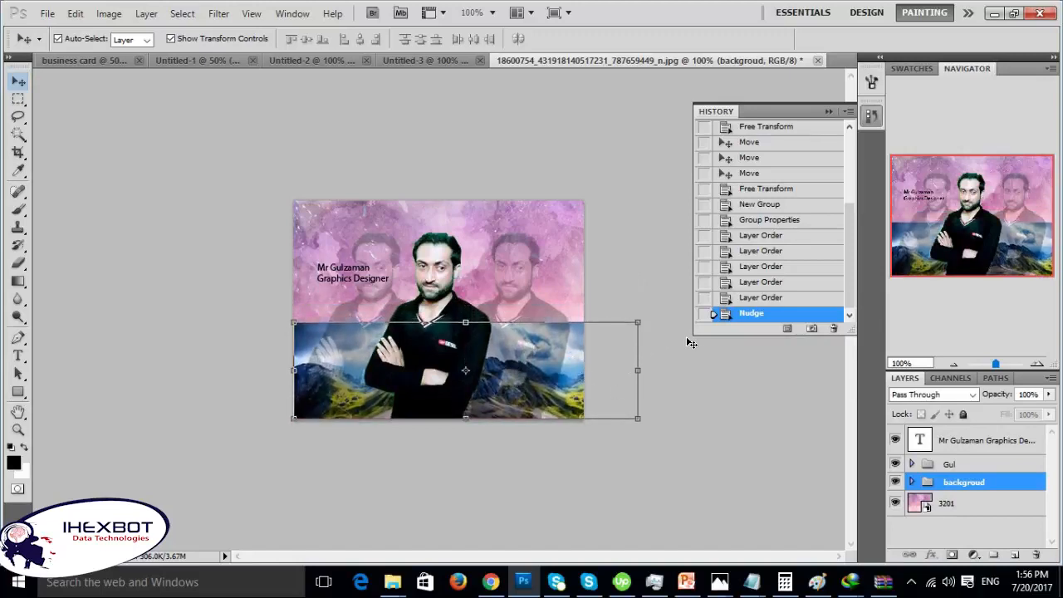
pyautogui.moveTo(995, 365); pyautogui.dragTo(1002, 367)
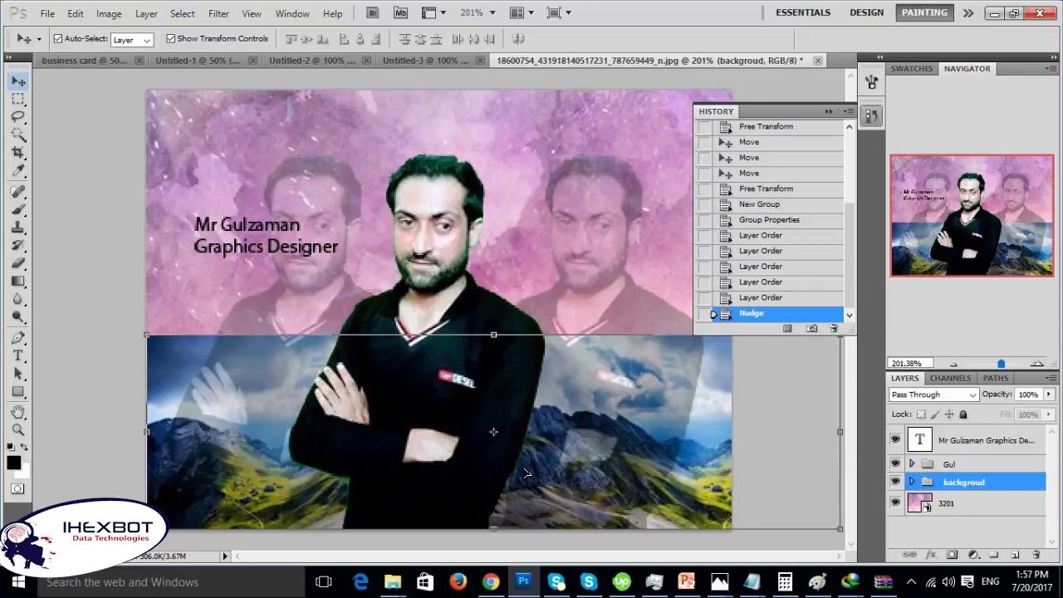
# - Switch to PowerPoint, read the Layers topics on the Learning Photoshop slide, and return to Photoshop
pyautogui.click(696, 586)
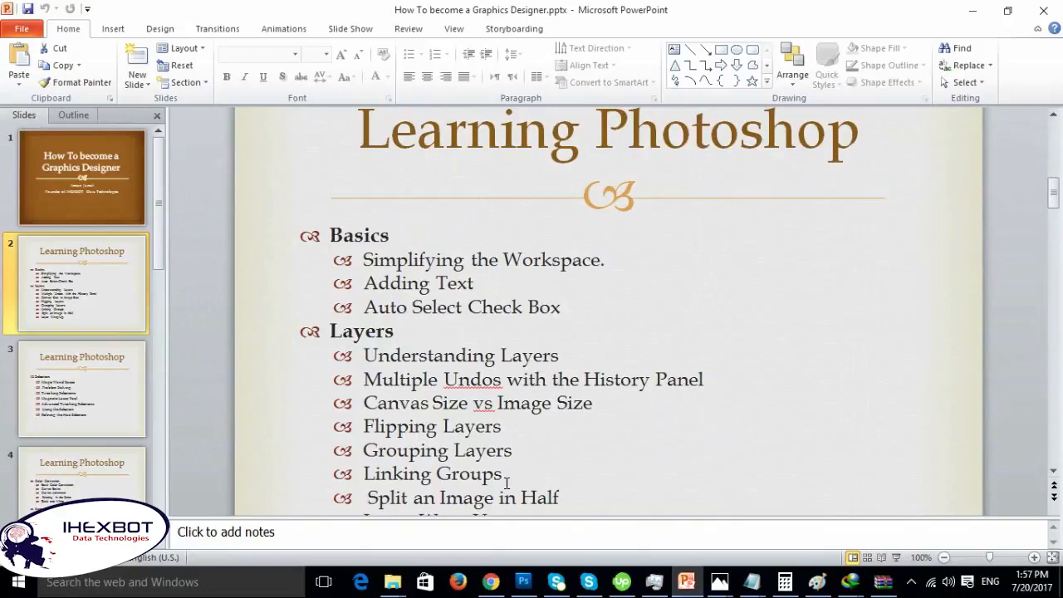
pyautogui.scroll(-1, 518, 477)
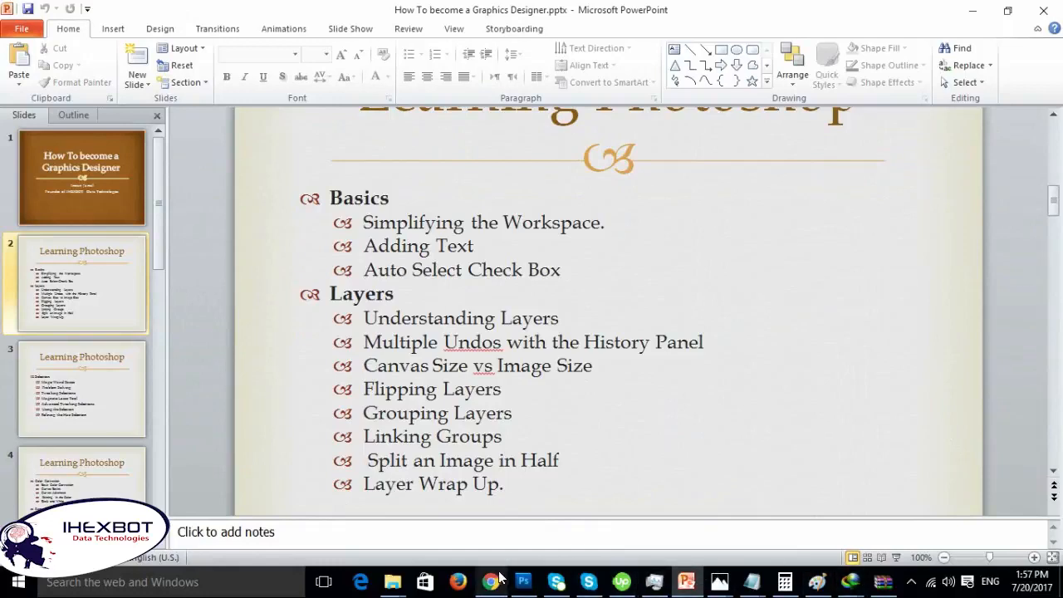
pyautogui.click(525, 582)
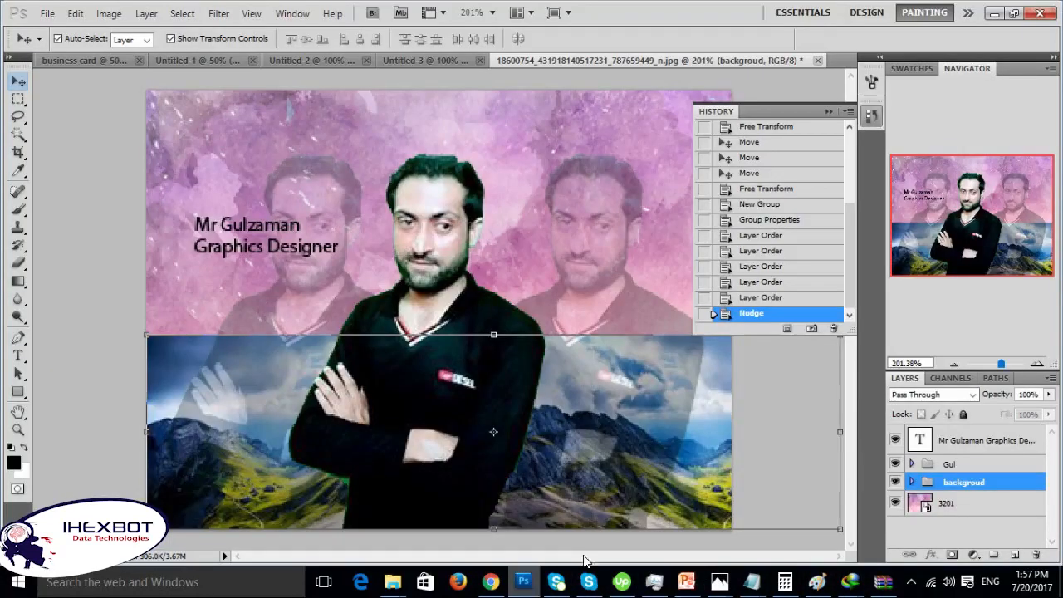
# - Select the portrait and backgroud groups together, check the commands offered for them, and look inside the portrait group
pyautogui.click(943, 465)
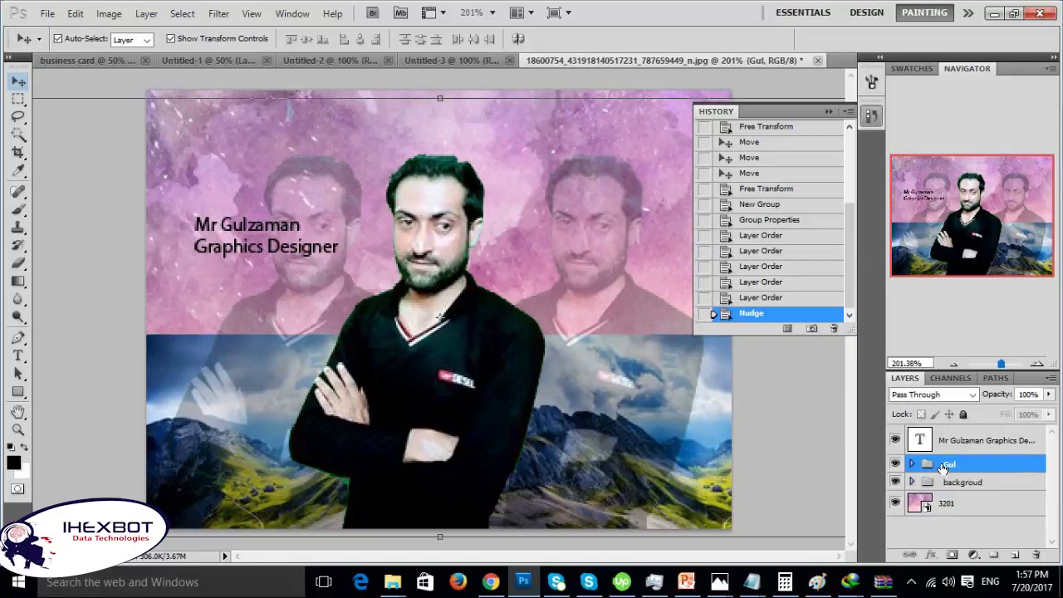
pyautogui.keyDown('ctrl'); pyautogui.click(947, 481); pyautogui.keyUp('ctrl')
pyautogui.moveTo(579, 337); pyautogui.dragTo(654, 331)
pyautogui.rightClick(978, 468)
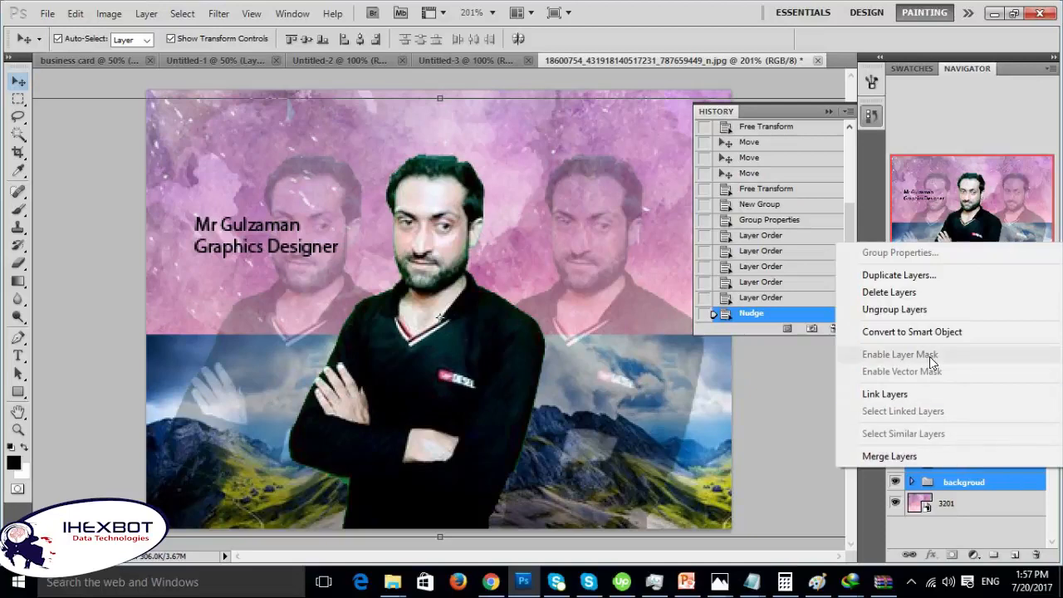
pyautogui.click(970, 481)
pyautogui.click(910, 463)
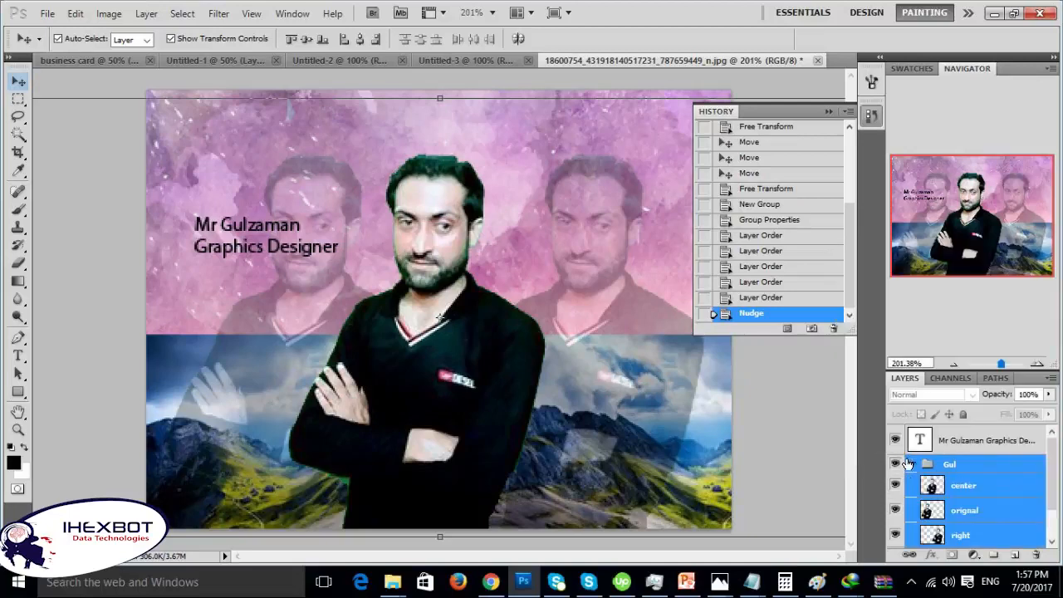
pyautogui.click(911, 463)
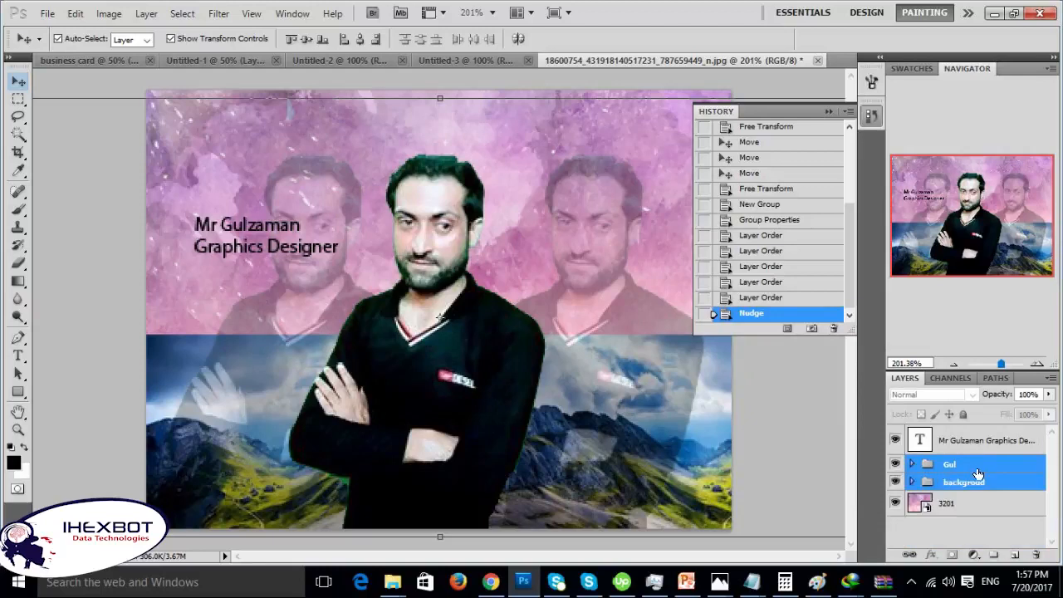
# - Convert the portrait group alone to a smart object
pyautogui.click(976, 467)
pyautogui.rightClick(961, 472)
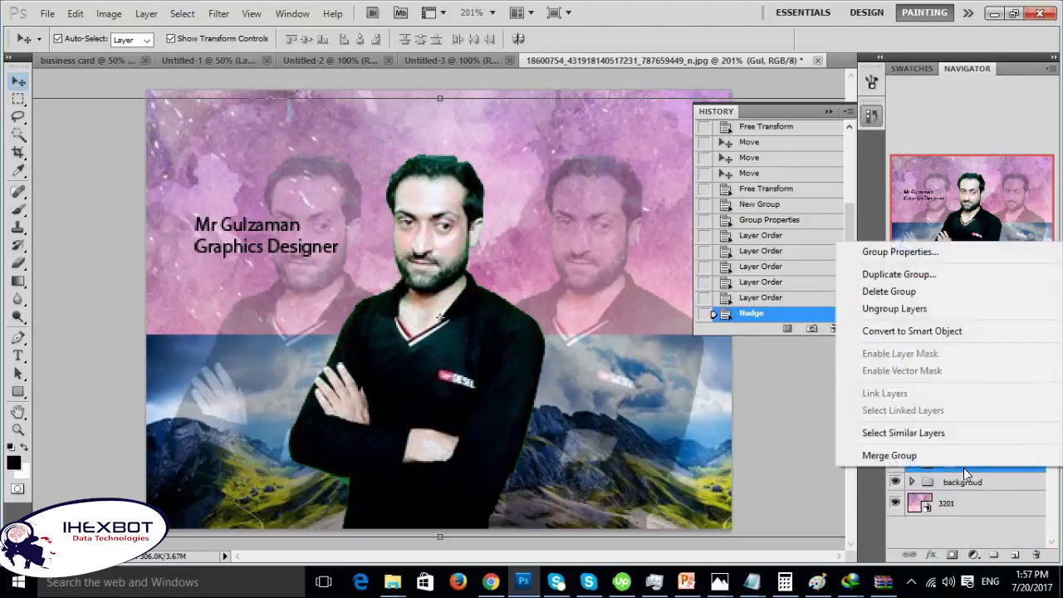
pyautogui.click(936, 332)
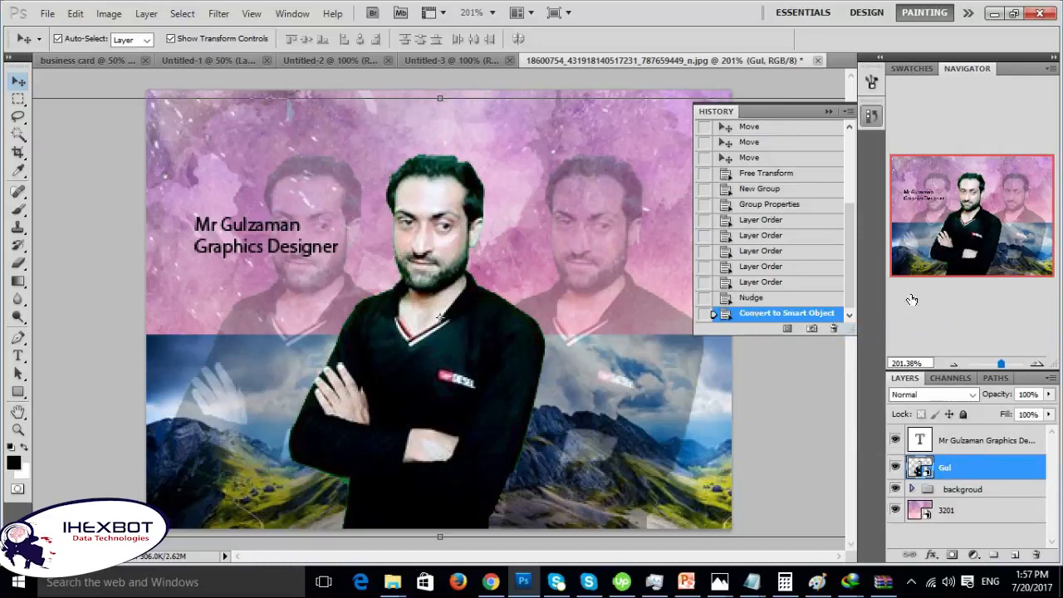
# - Try scaling the portrait smart object to 59.24% width and 43.65% height over the mountains, and undo the transform
pyautogui.click(983, 366)
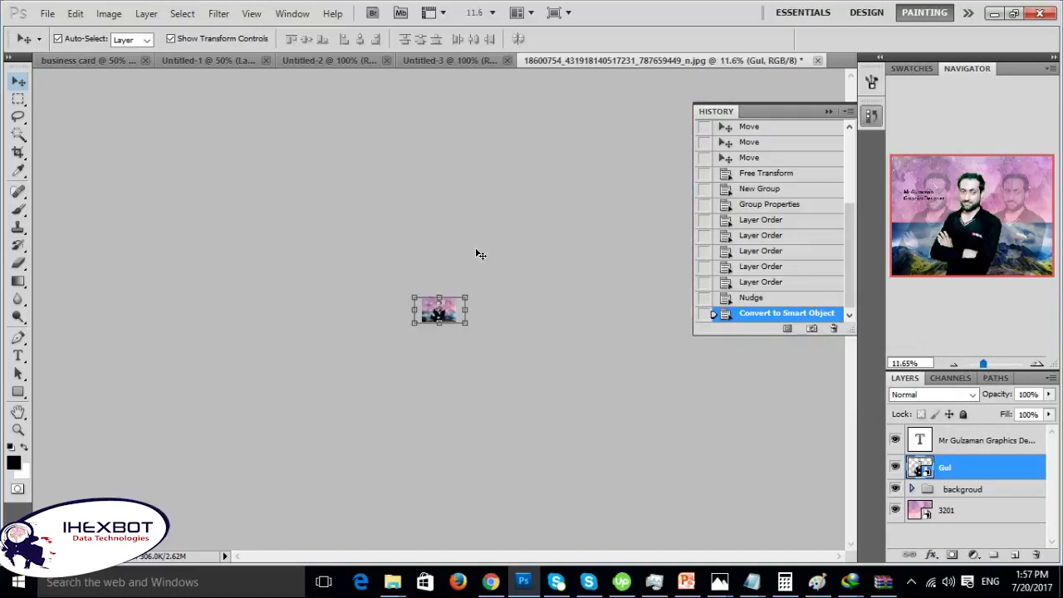
pyautogui.click(998, 365)
pyautogui.moveTo(152, 169); pyautogui.dragTo(410, 342)
pyautogui.moveTo(564, 415); pyautogui.dragTo(432, 363)
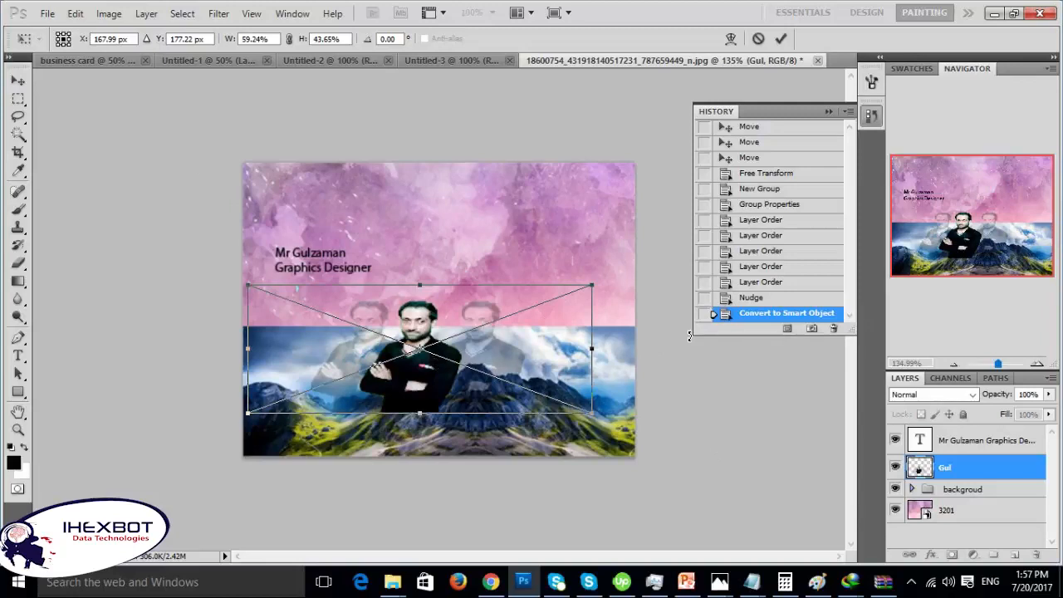
pyautogui.click(18, 82)
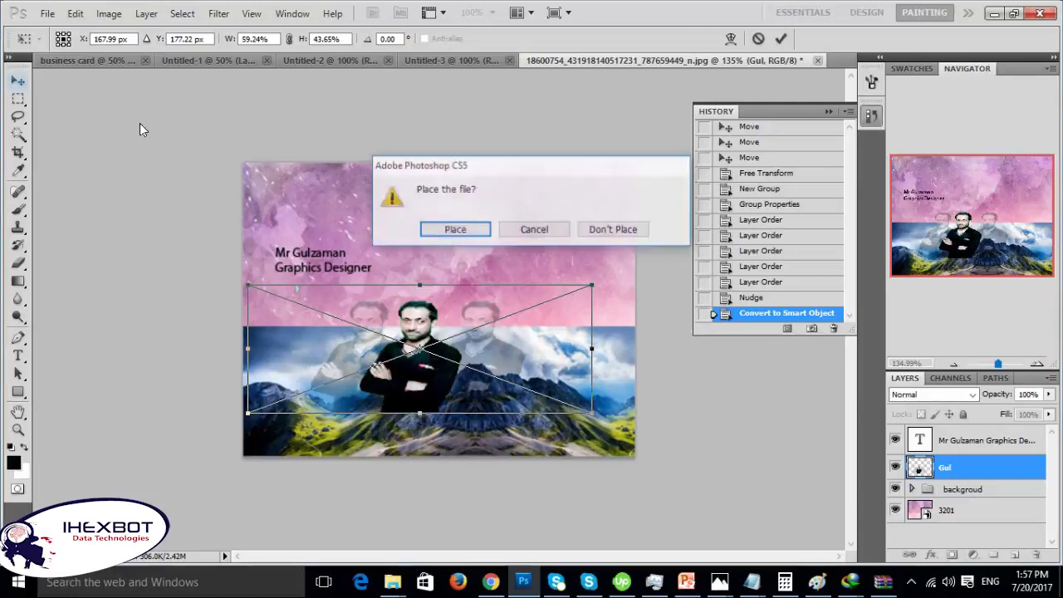
pyautogui.click(465, 233)
pyautogui.moveTo(1000, 362); pyautogui.dragTo(997, 364)
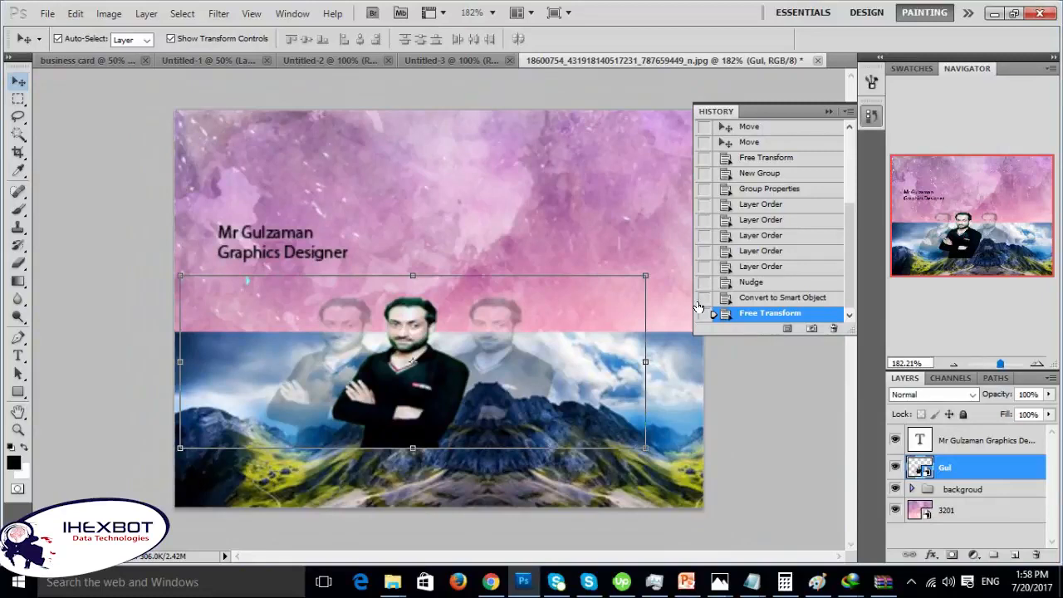
pyautogui.hotkey('ctrl', 'z')
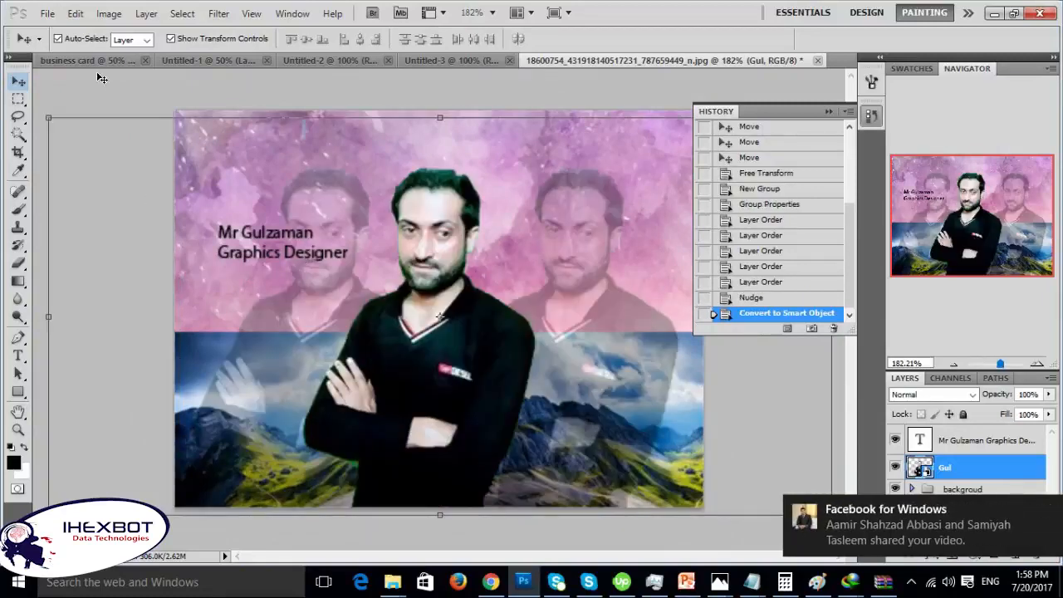
# - Scale the portrait smart object proportionally to 57.60% and move it up and left toward the canvas centre
pyautogui.moveTo(48, 116); pyautogui.dragTo(243, 282)
pyautogui.click(18, 81)
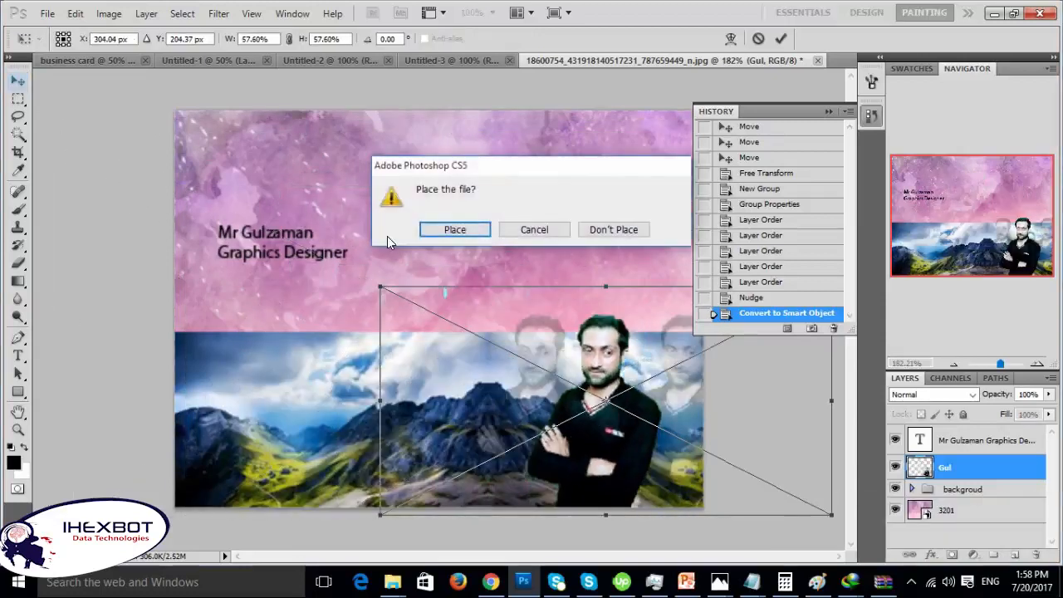
pyautogui.click(454, 230)
pyautogui.moveTo(539, 356); pyautogui.dragTo(398, 301)
# - Stretch the portrait smart object to 72.38% width and 99.28% height, check the topic slide in PowerPoint, and apply the transform in Photoshop
pyautogui.moveTo(220, 247); pyautogui.dragTo(137, 129)
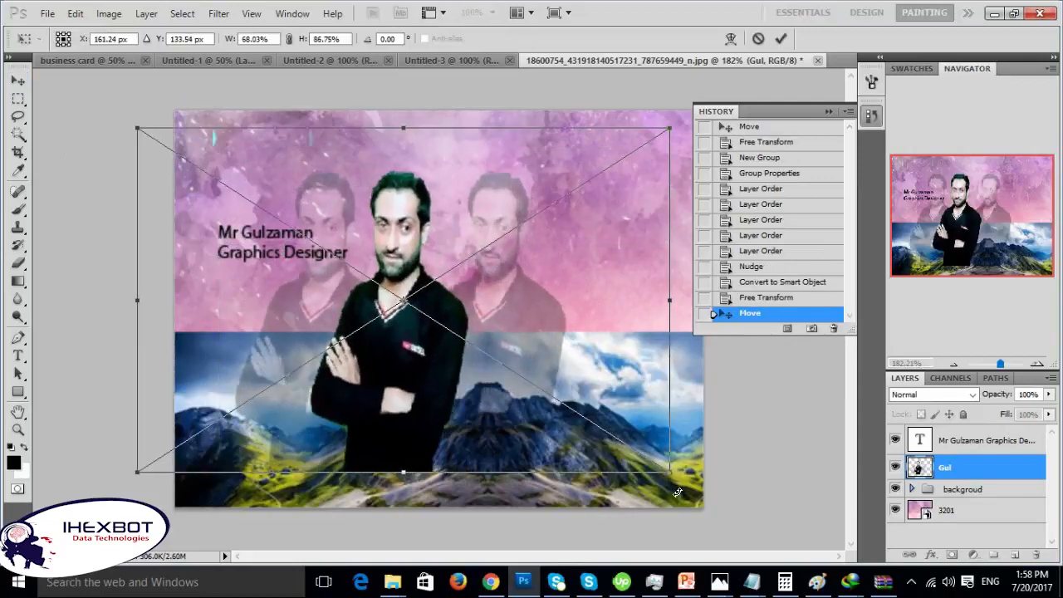
pyautogui.moveTo(669, 469); pyautogui.dragTo(713, 516)
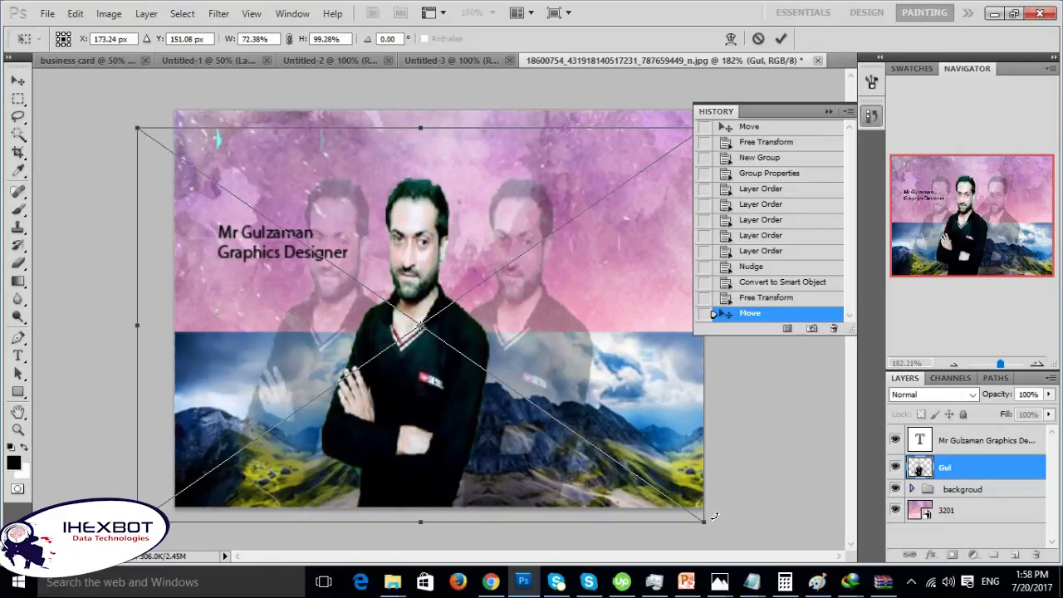
pyautogui.click(686, 581)
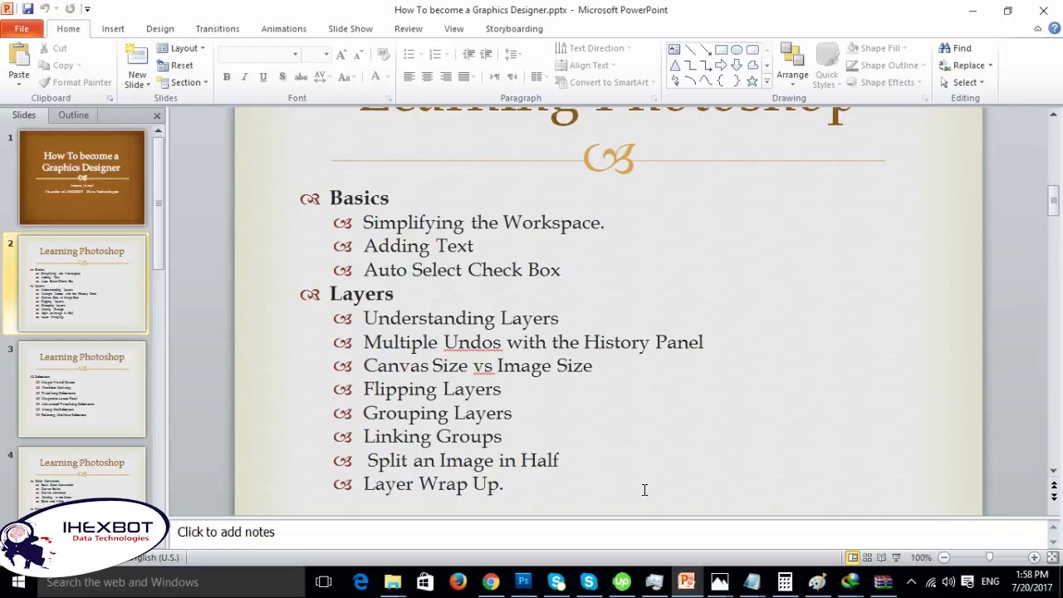
pyautogui.click(972, 11)
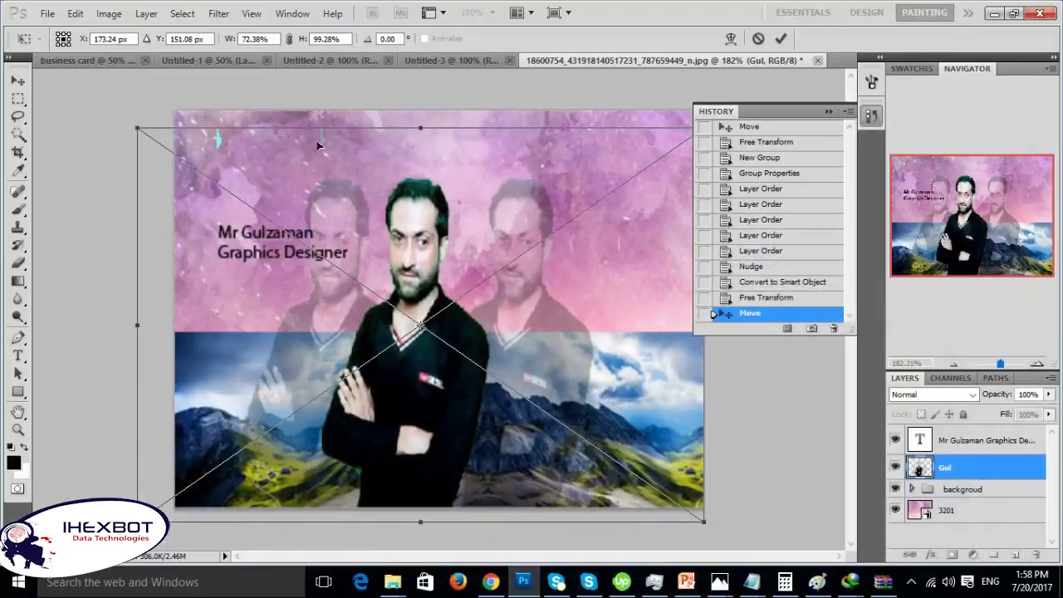
pyautogui.click(17, 81)
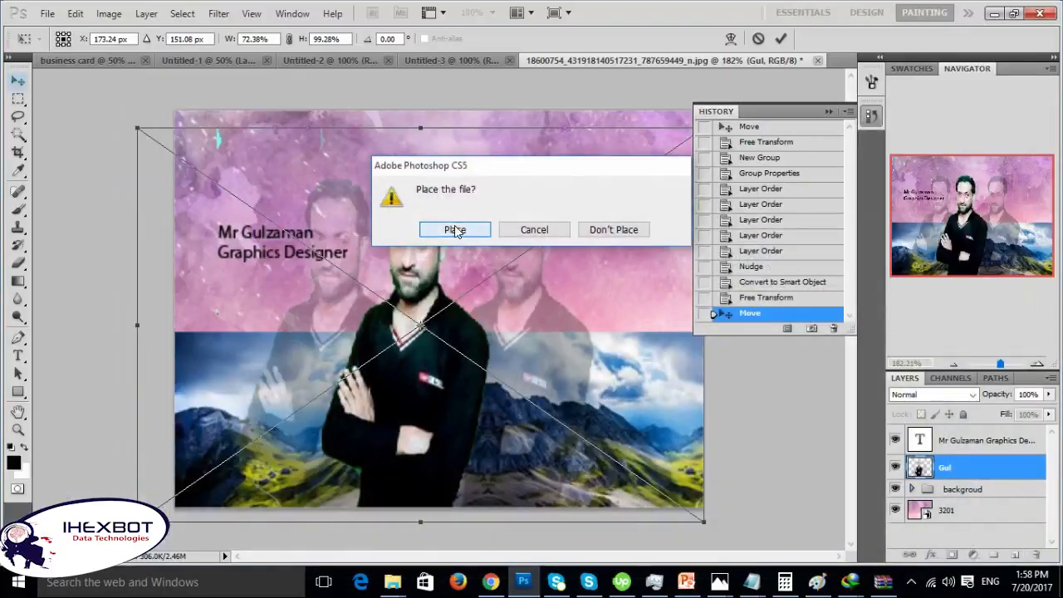
pyautogui.click(452, 227)
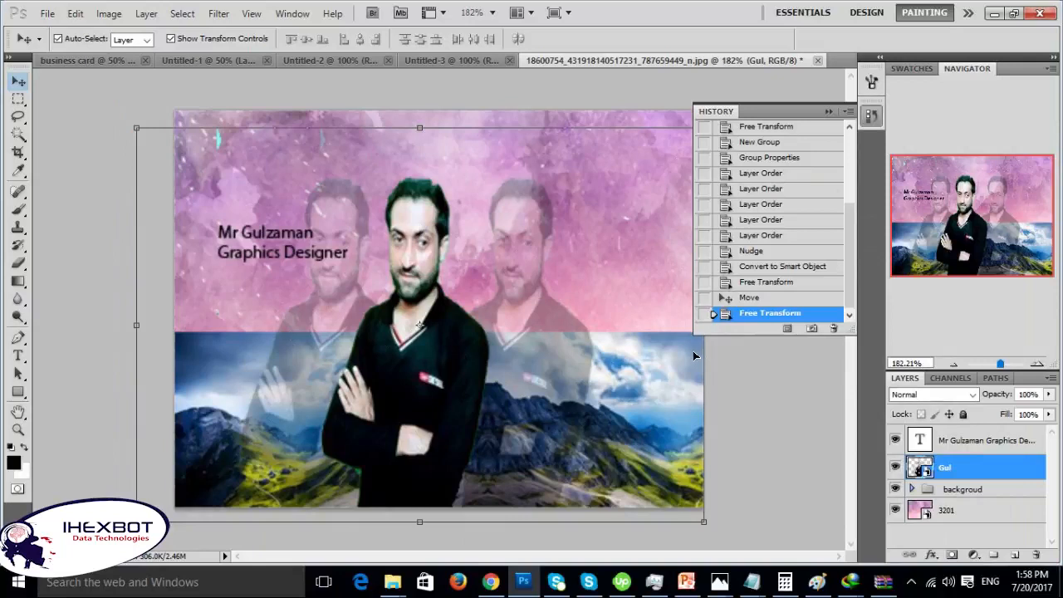
# - Undo the portrait's two transforms and the move, going back to the smart object conversion
pyautogui.hotkey('ctrl', 'alt', 'z')
pyautogui.hotkey('ctrl', 'alt', 'z')
pyautogui.hotkey('ctrl', 'alt', 'z')
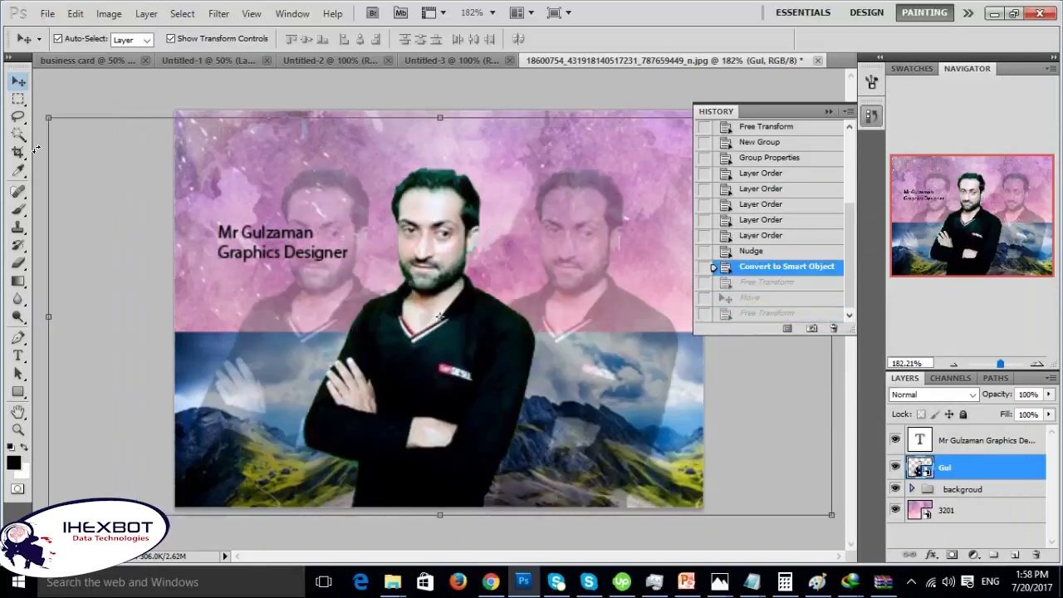
# - Select the right half of the composition with a rectangular marquee starting at the middle of the central face
pyautogui.click(17, 99)
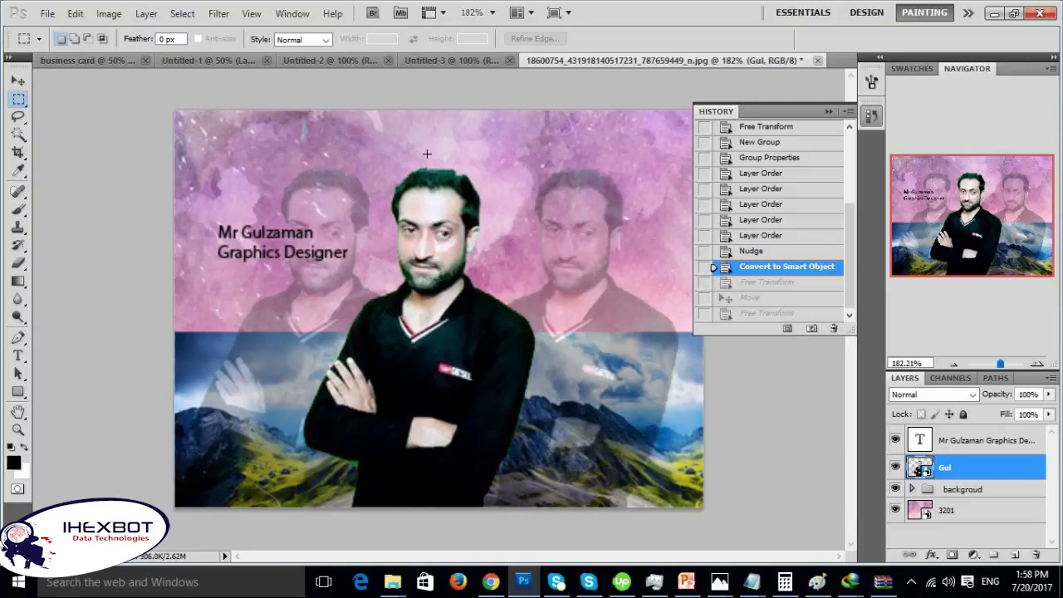
pyautogui.moveTo(436, 114); pyautogui.dragTo(707, 519)
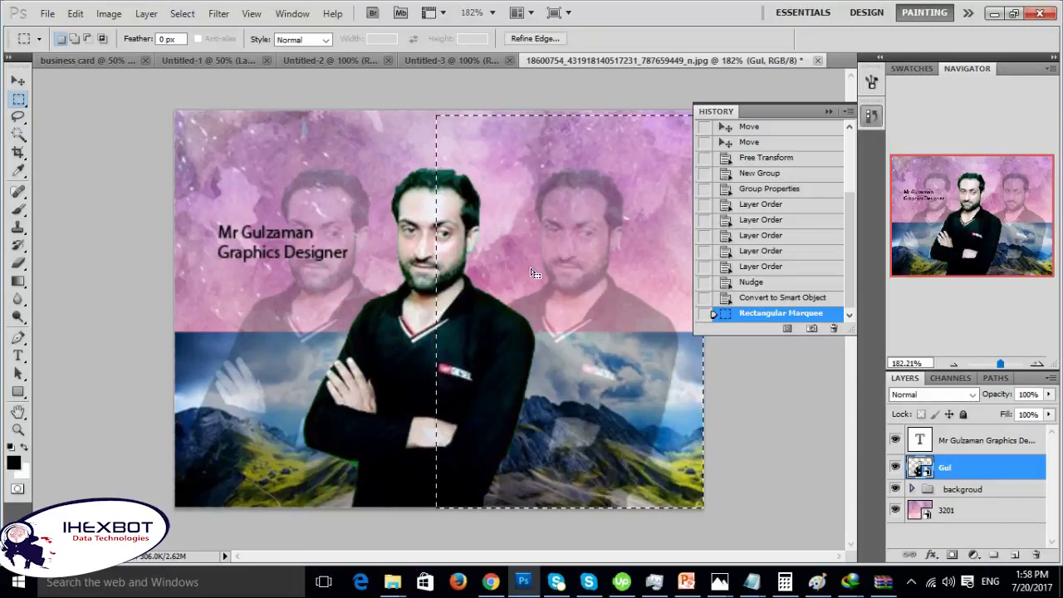
# - Paste the copied portrait half as a new layer, shift it left, and step back to the marquee selection
pyautogui.hotkey('ctrl', 'v')
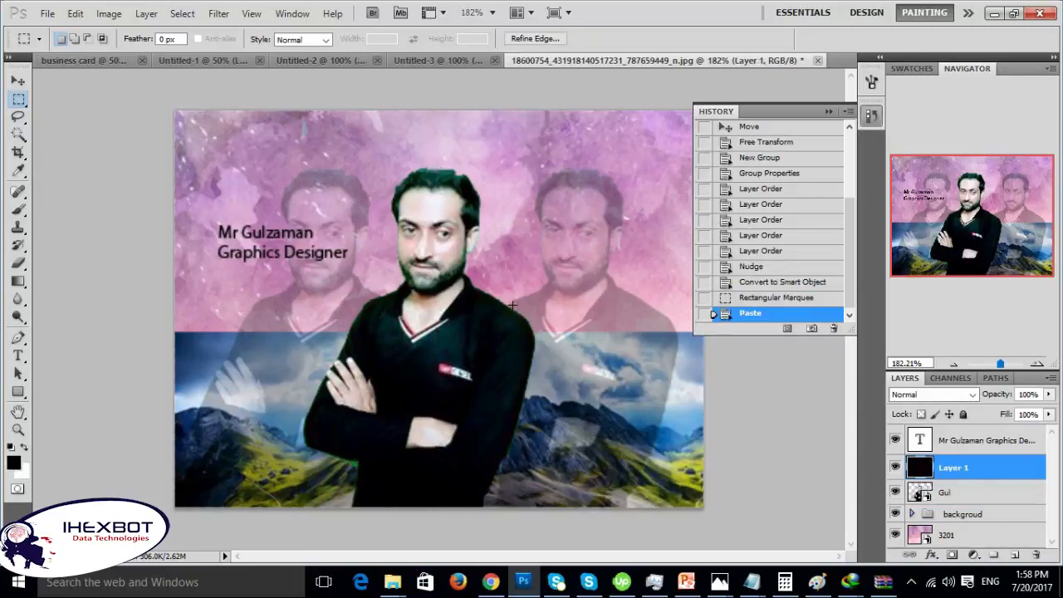
pyautogui.click(24, 80)
pyautogui.moveTo(542, 295); pyautogui.dragTo(445, 276)
pyautogui.hotkey('ctrl', 'z')
pyautogui.hotkey('ctrl', 'z')
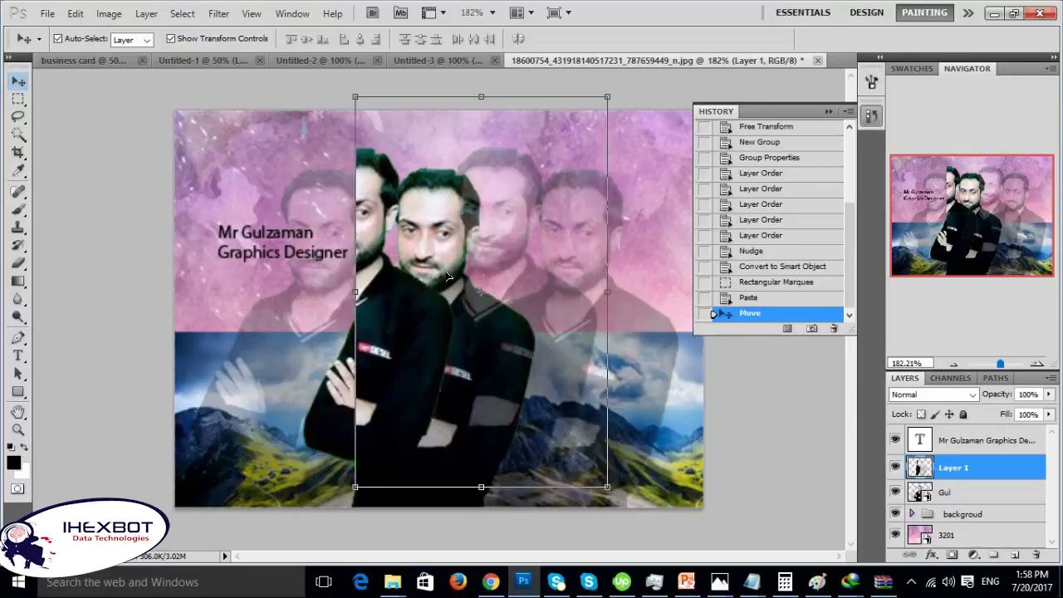
pyautogui.hotkey('ctrl', 'alt', 'z')
pyautogui.hotkey('ctrl', 'alt', 'z')
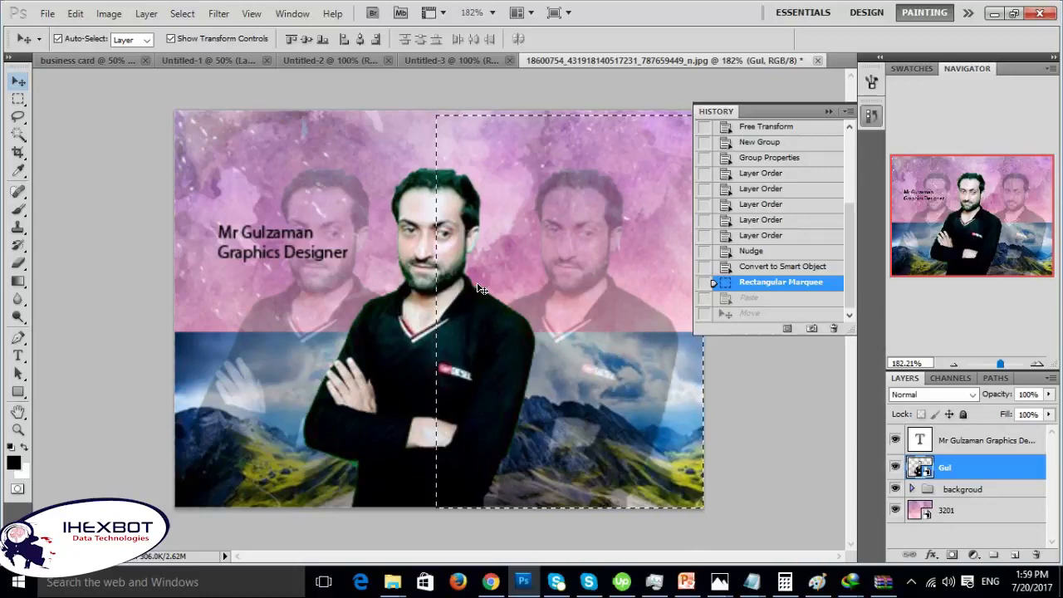
# - Paste the portrait's right half as a new layer, try moving it up and left, and undo the move
pyautogui.hotkey('ctrl', 'v')
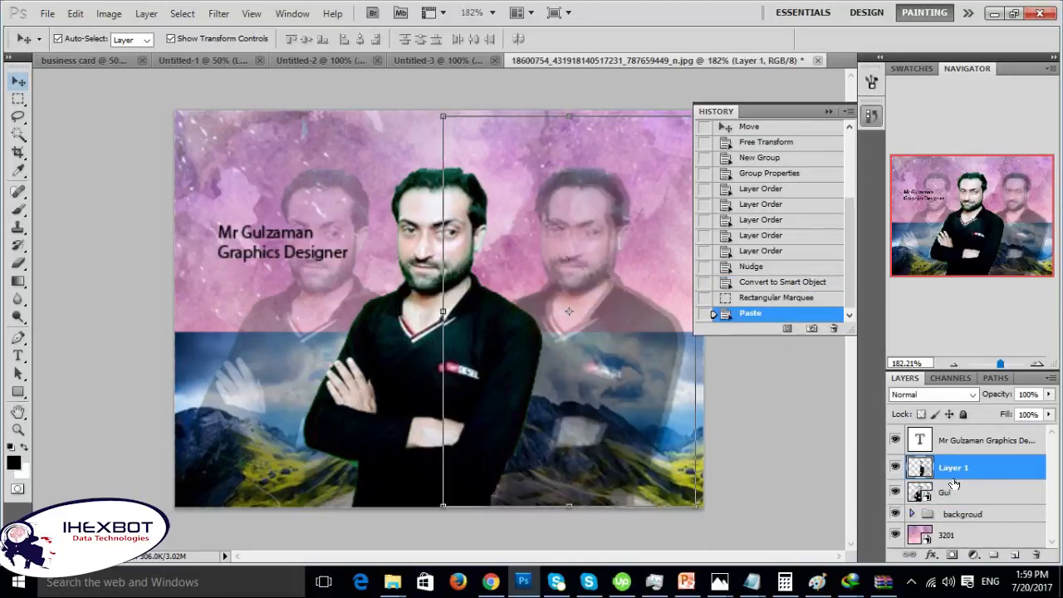
pyautogui.moveTo(562, 345); pyautogui.dragTo(513, 326)
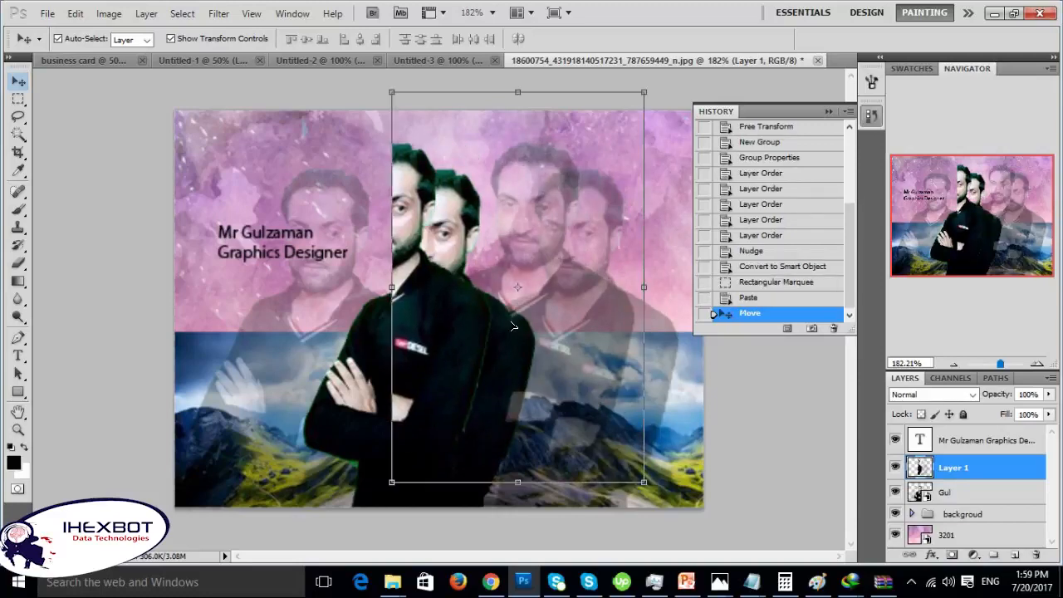
pyautogui.hotkey('ctrl', 'z')
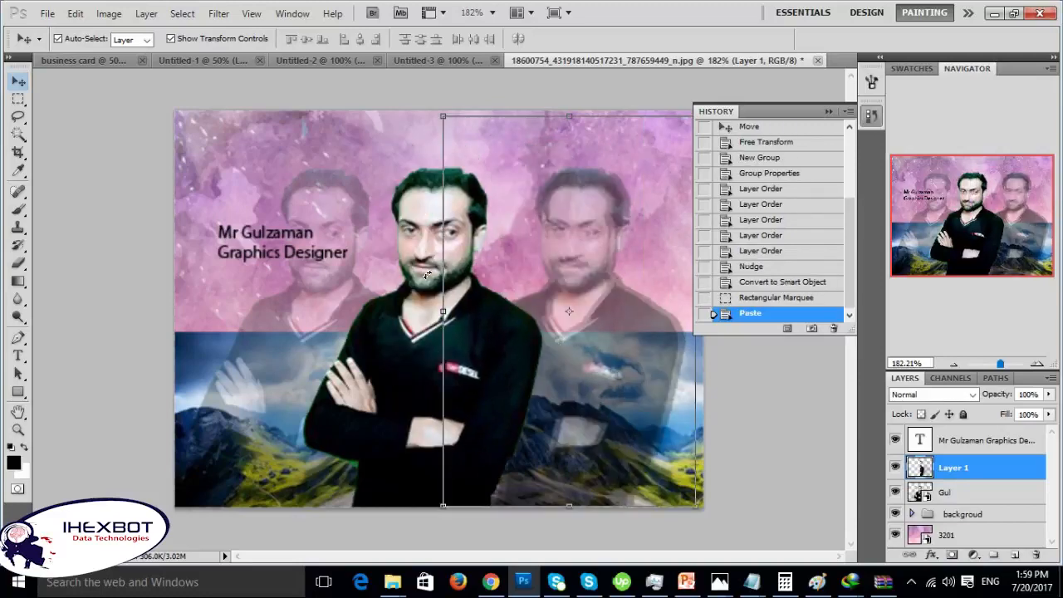
# - Draw a rectangular marquee around the name and title text, and try to cut and copy that area from Layer 1
pyautogui.click(15, 100)
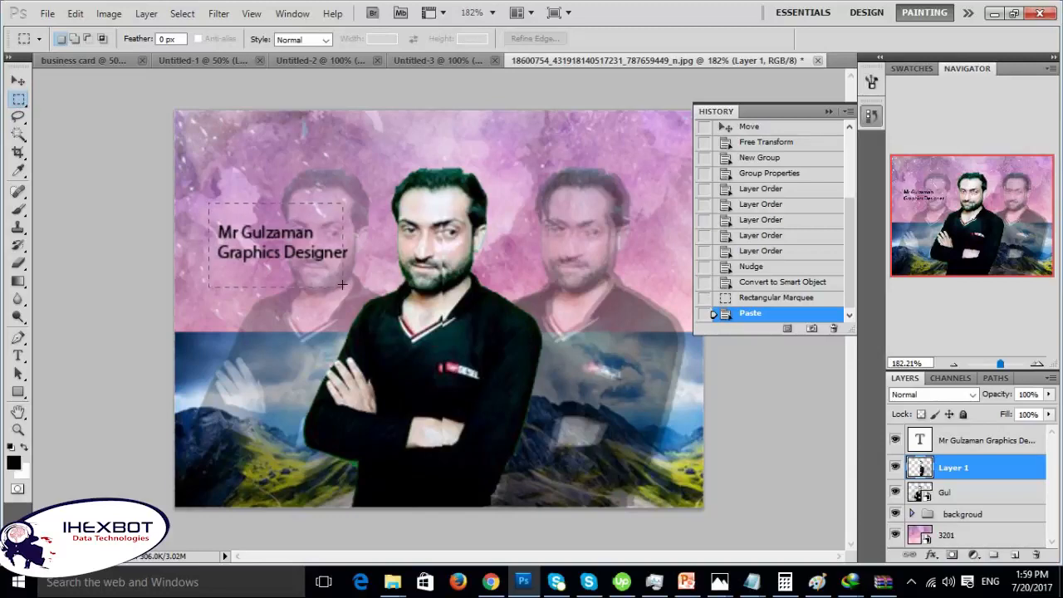
pyautogui.moveTo(350, 285); pyautogui.dragTo(350, 285)
pyautogui.hotkey('ctrl', 'x')
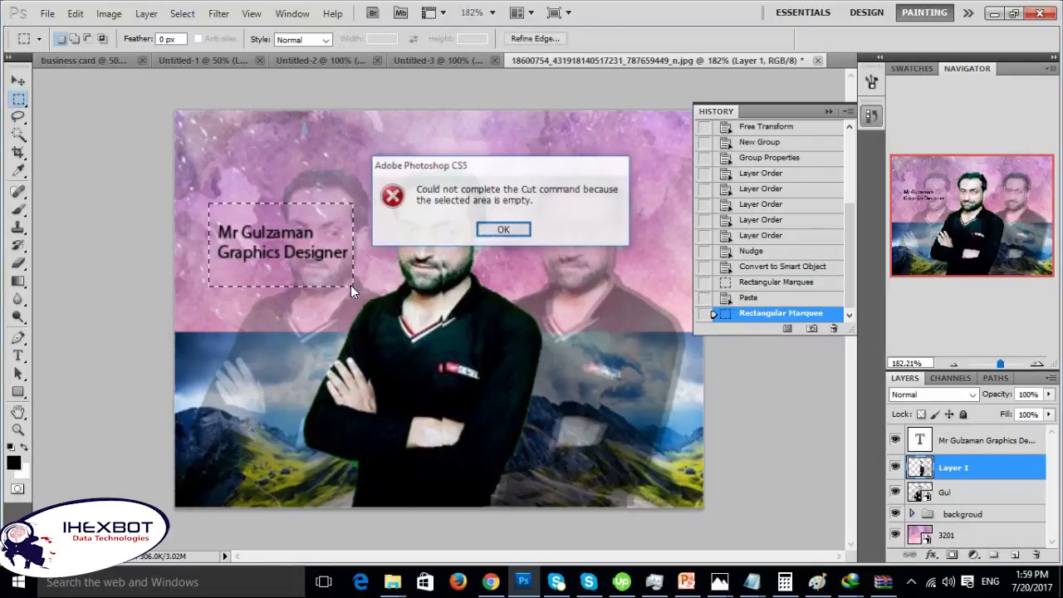
pyautogui.click(490, 230)
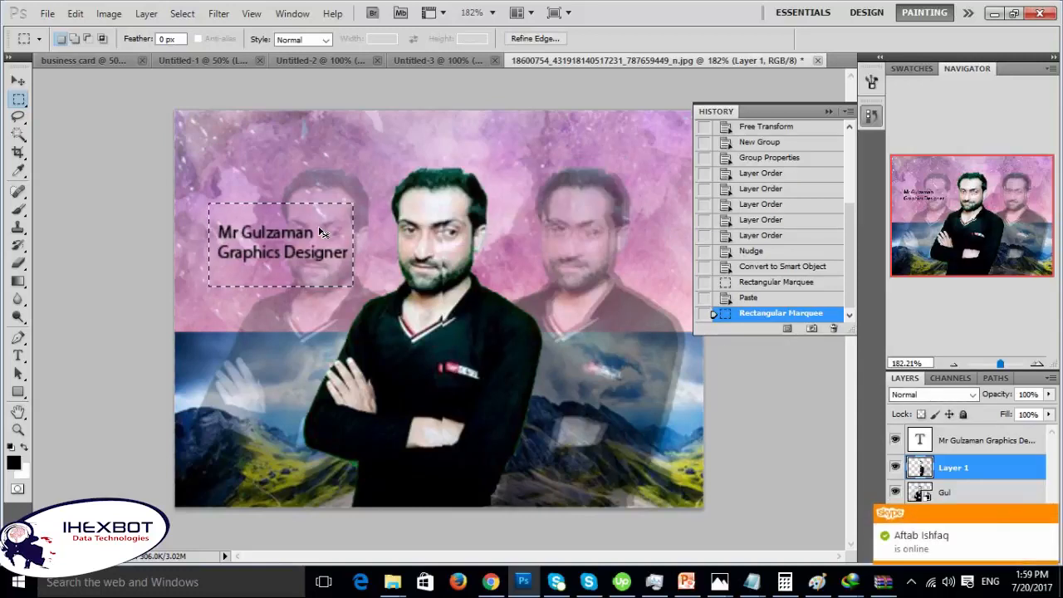
pyautogui.hotkey('ctrl', 'c')
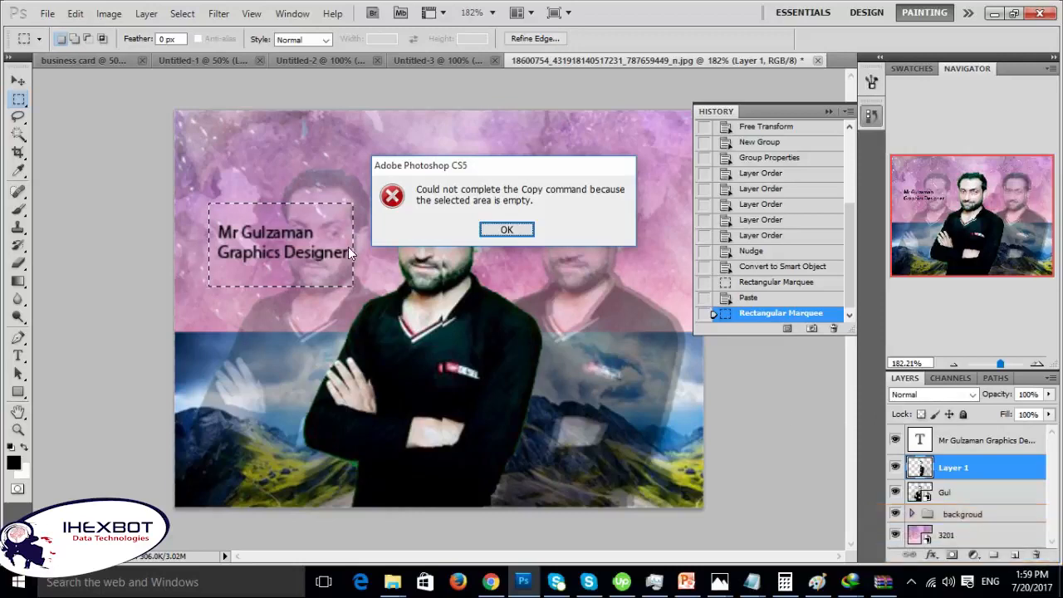
pyautogui.click(513, 232)
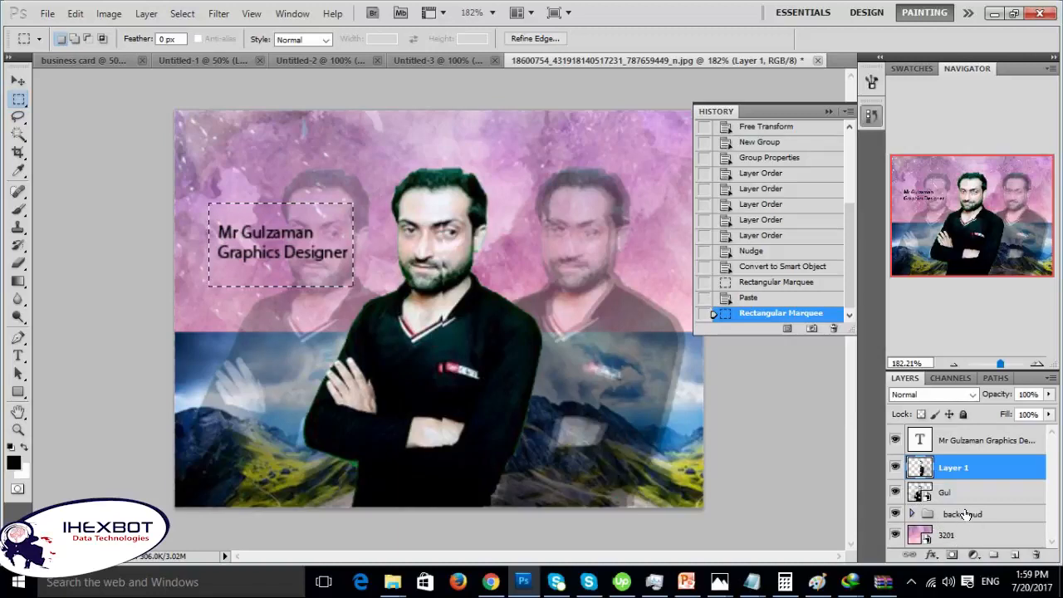
# - Try to copy the marquee area from the text layer, paste it as a new layer, and undo the paste
pyautogui.click(970, 536)
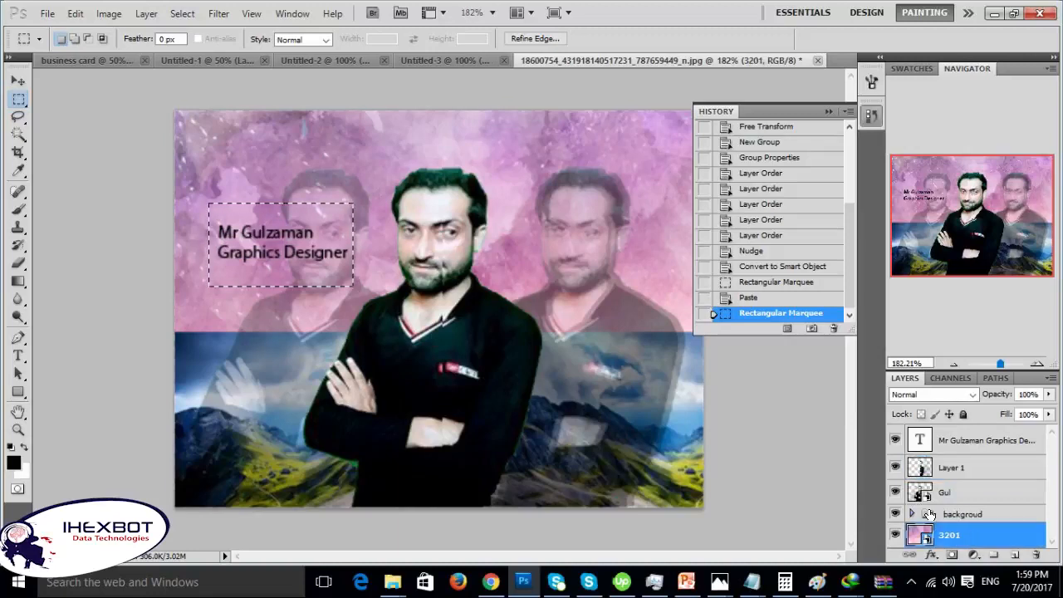
pyautogui.click(1000, 448)
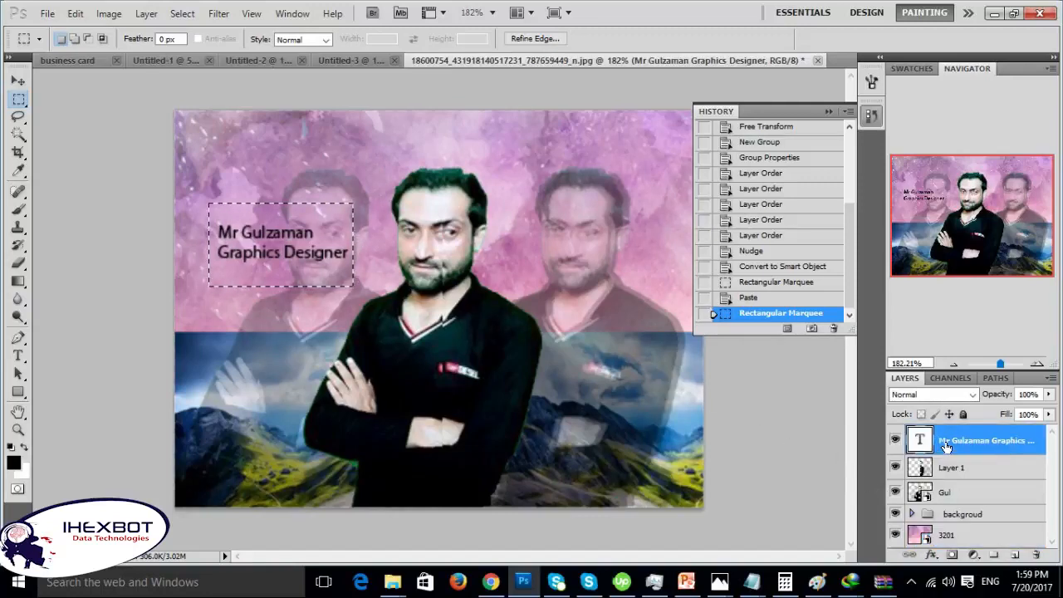
pyautogui.press('c')
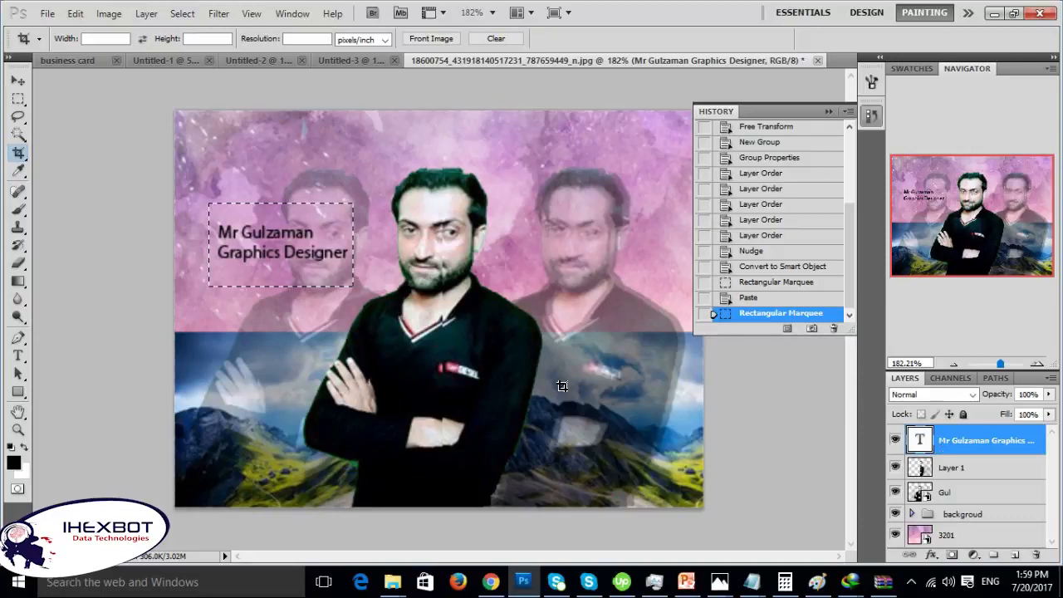
pyautogui.hotkey('ctrl', 'v')
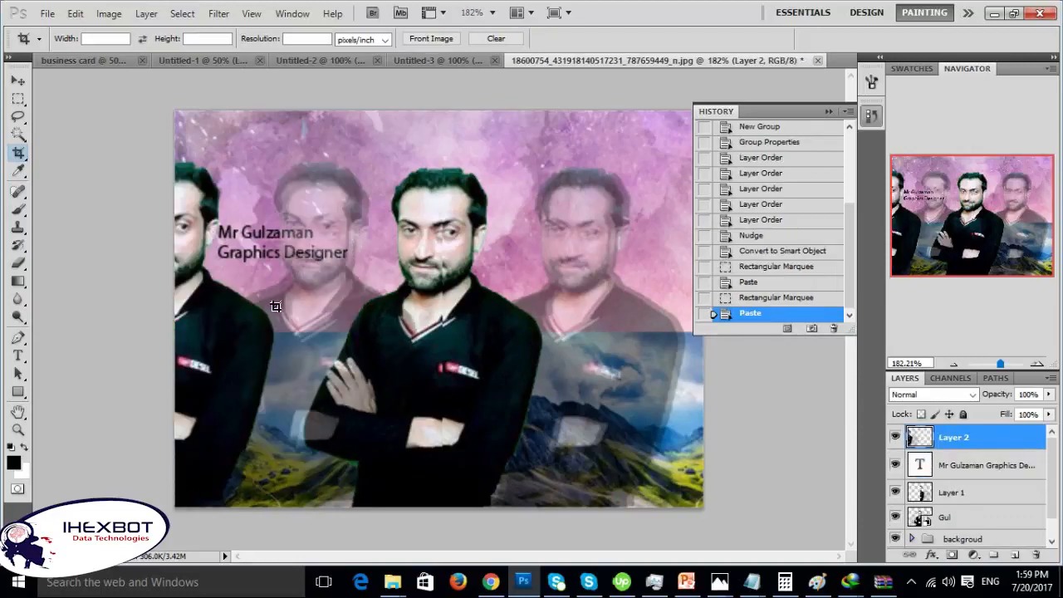
pyautogui.hotkey('ctrl', 'z')
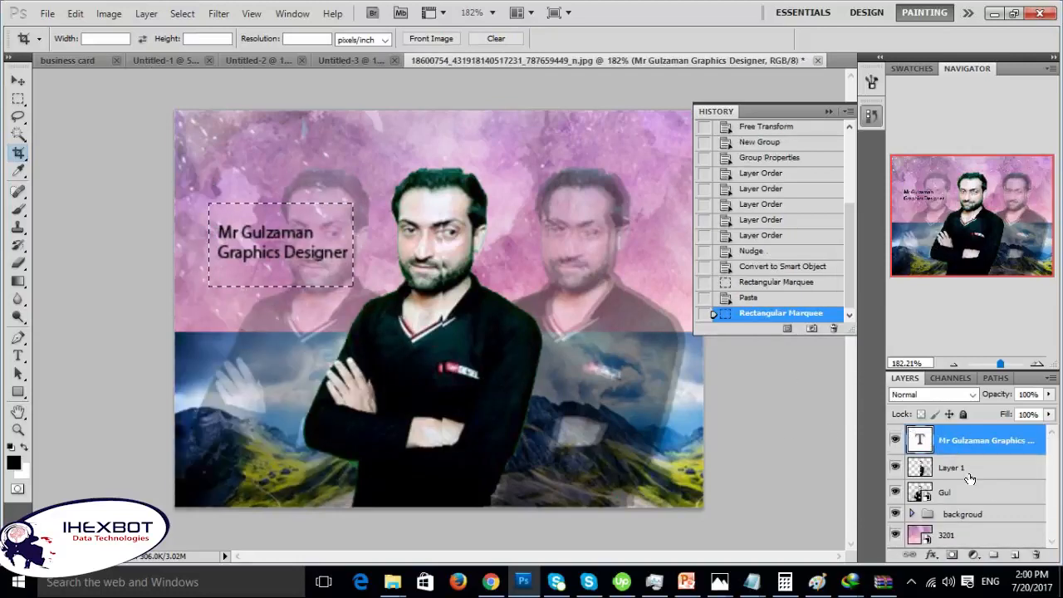
# - Copy the marquee area from layer 3201, paste it as a new layer above it, and try moving the pasted piece
pyautogui.click(978, 536)
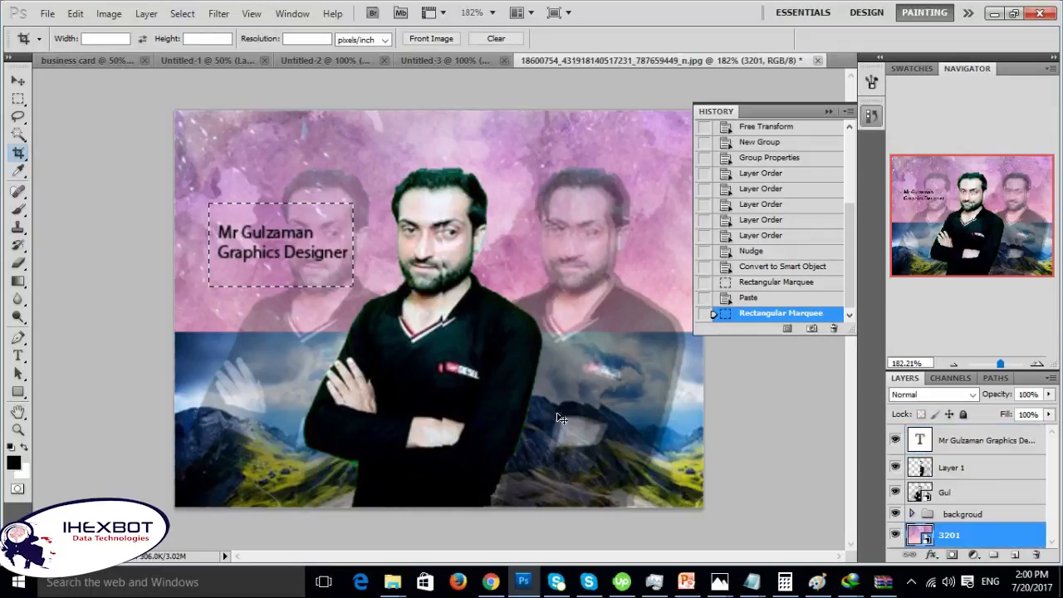
pyautogui.hotkey('ctrl', 'v')
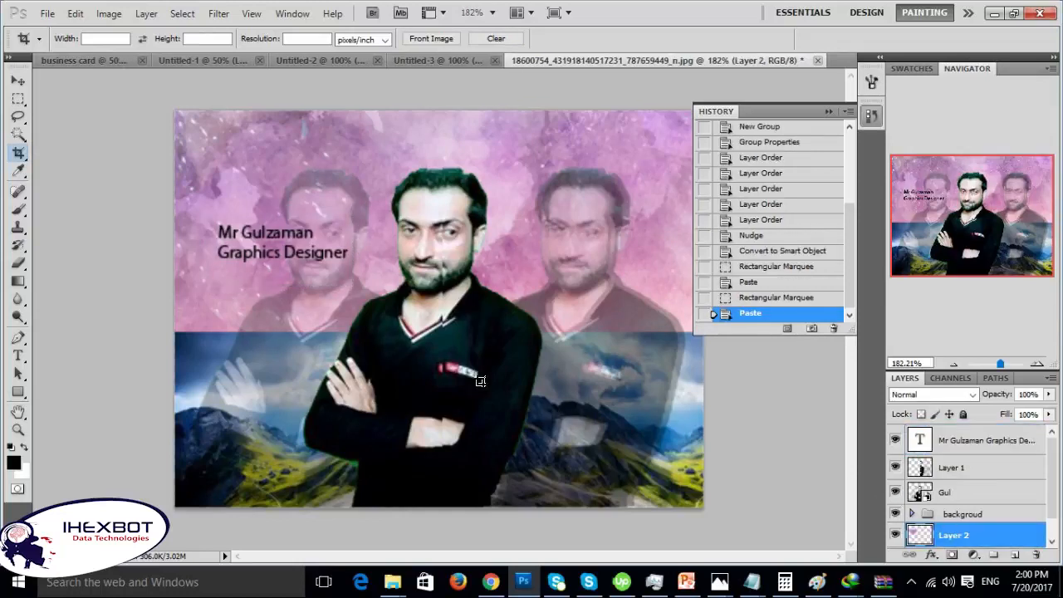
pyautogui.click(19, 81)
pyautogui.moveTo(340, 269); pyautogui.dragTo(361, 294)
pyautogui.hotkey('ctrl', 'z')
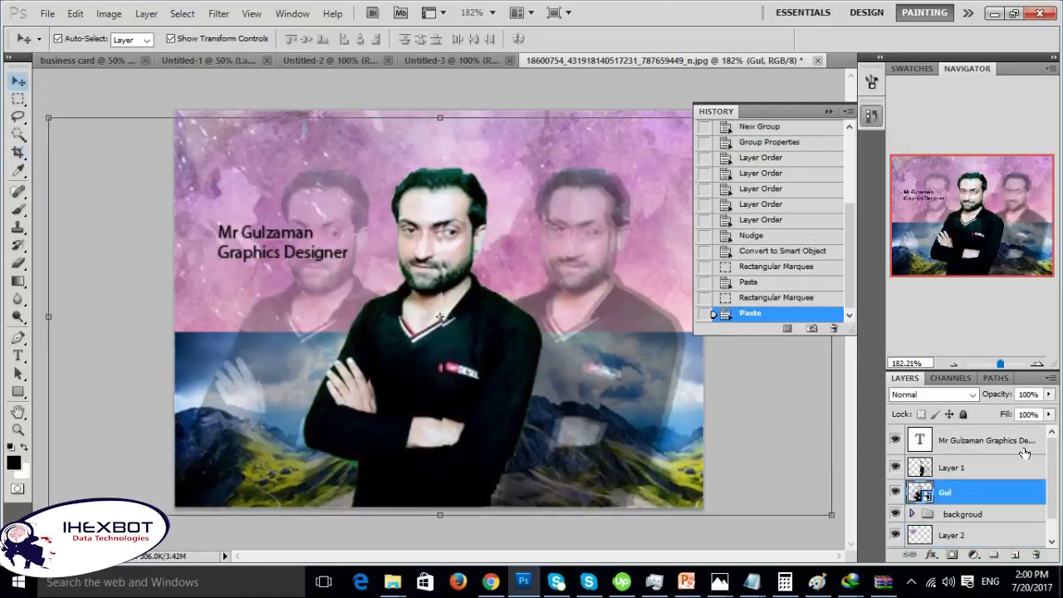
# - Draw a rectangular marquee over the mountains below the faded portrait on the right and view the marquee and lasso tool variants
pyautogui.moveTo(984, 440); pyautogui.dragTo(1014, 557)
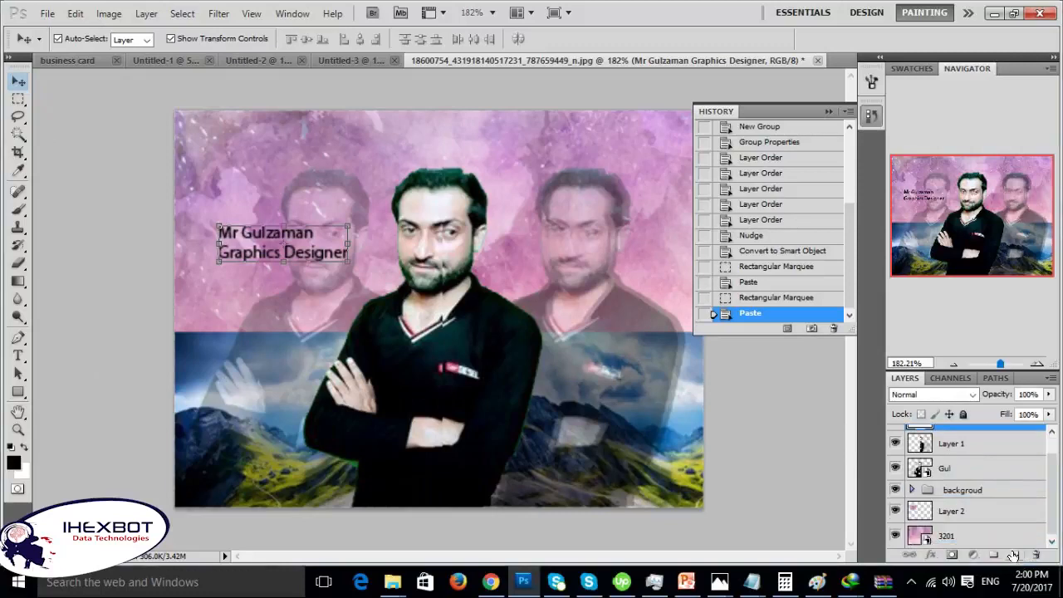
pyautogui.click(19, 99)
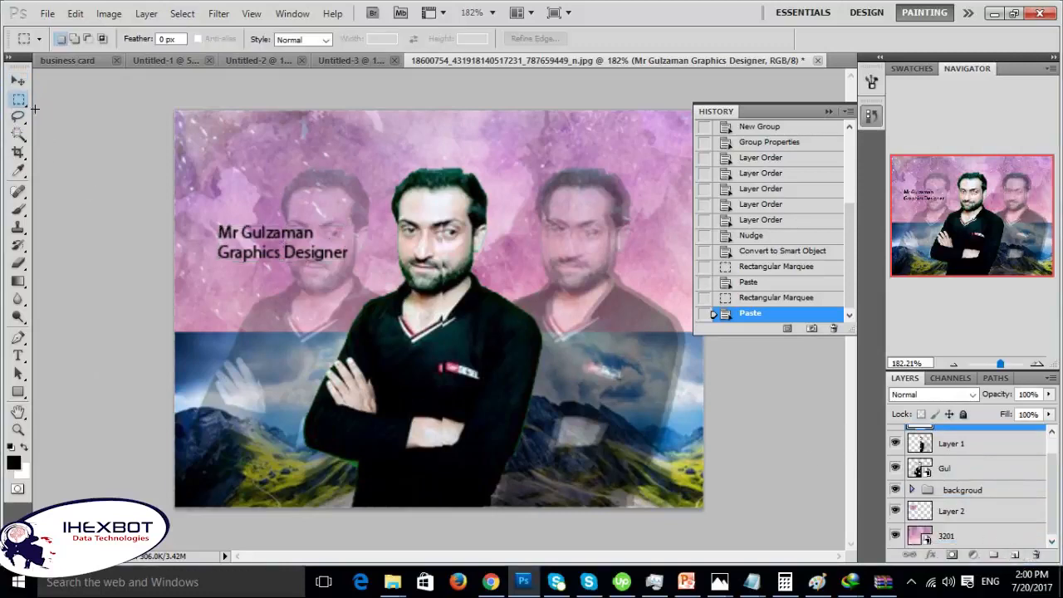
pyautogui.moveTo(662, 477); pyautogui.dragTo(662, 478)
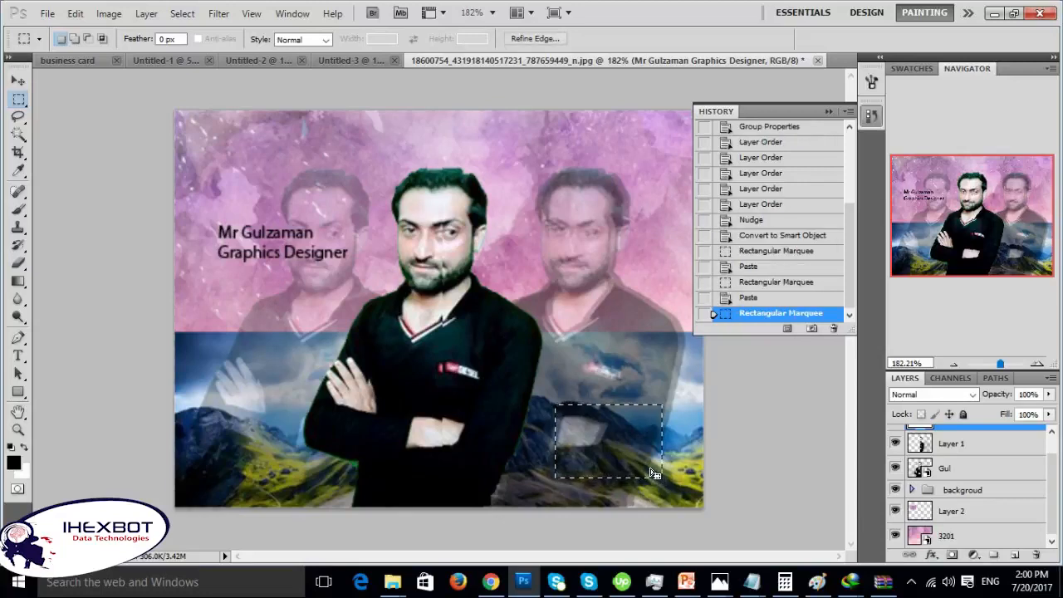
pyautogui.rightClick(19, 100)
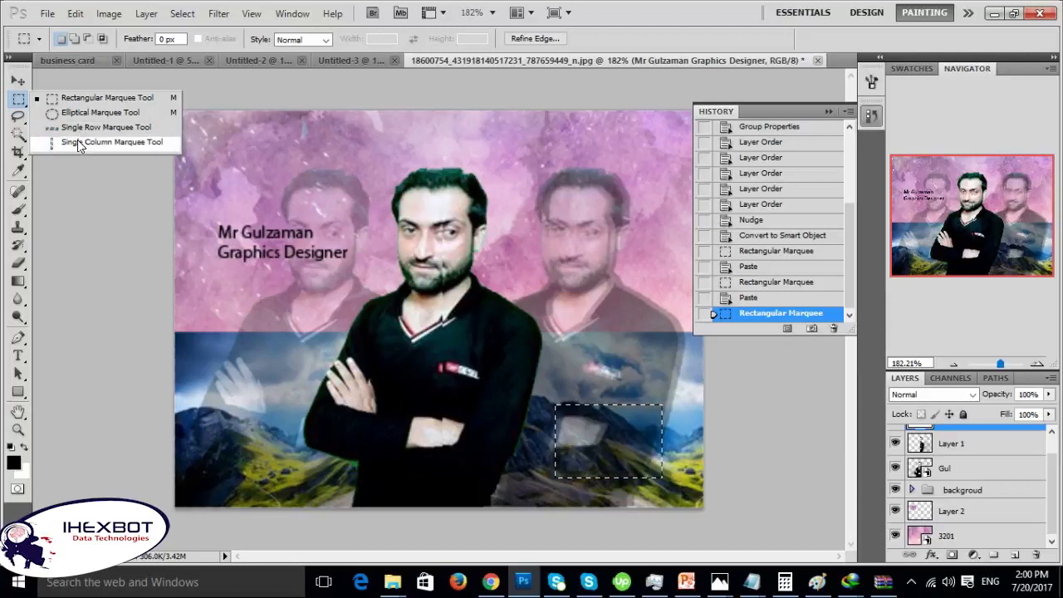
pyautogui.click(19, 116)
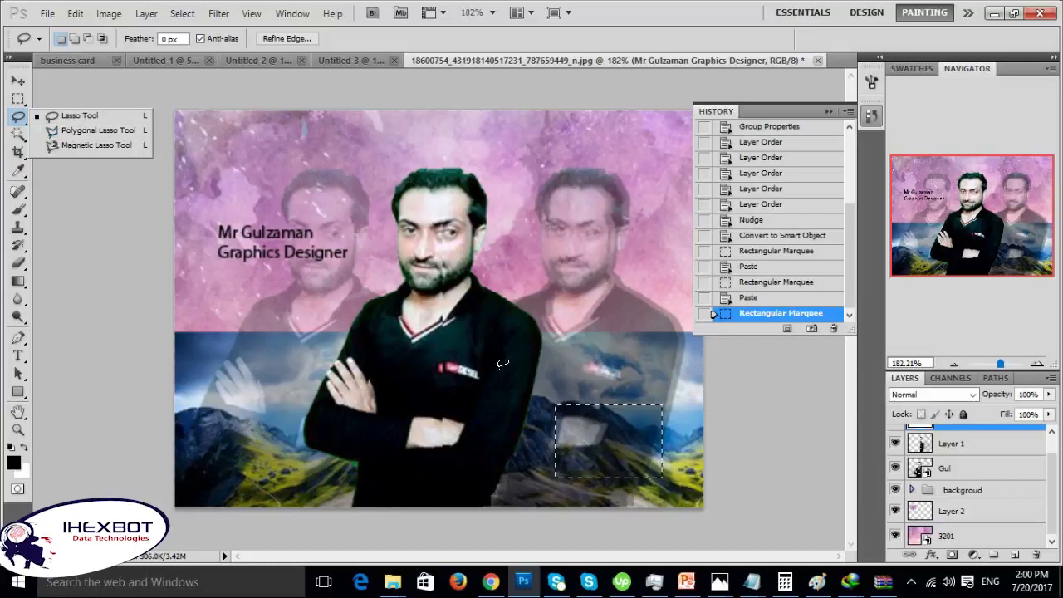
# - Switch to PowerPoint to review the Learning Photoshop outline slide, dismissing the WinRAR window
pyautogui.click(688, 586)
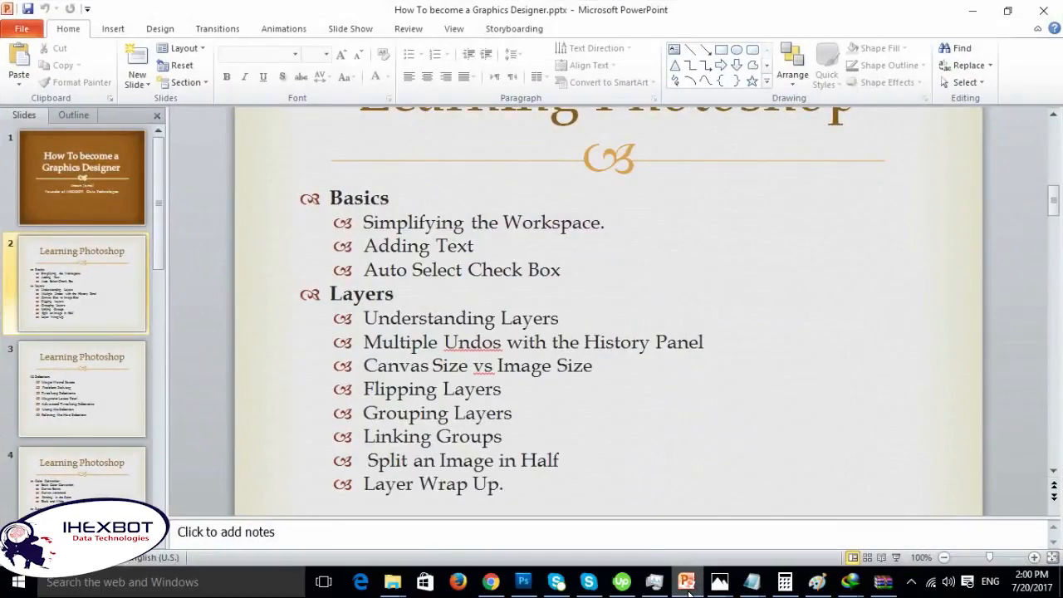
pyautogui.click(883, 581)
pyautogui.click(910, 581)
pyautogui.click(896, 520)
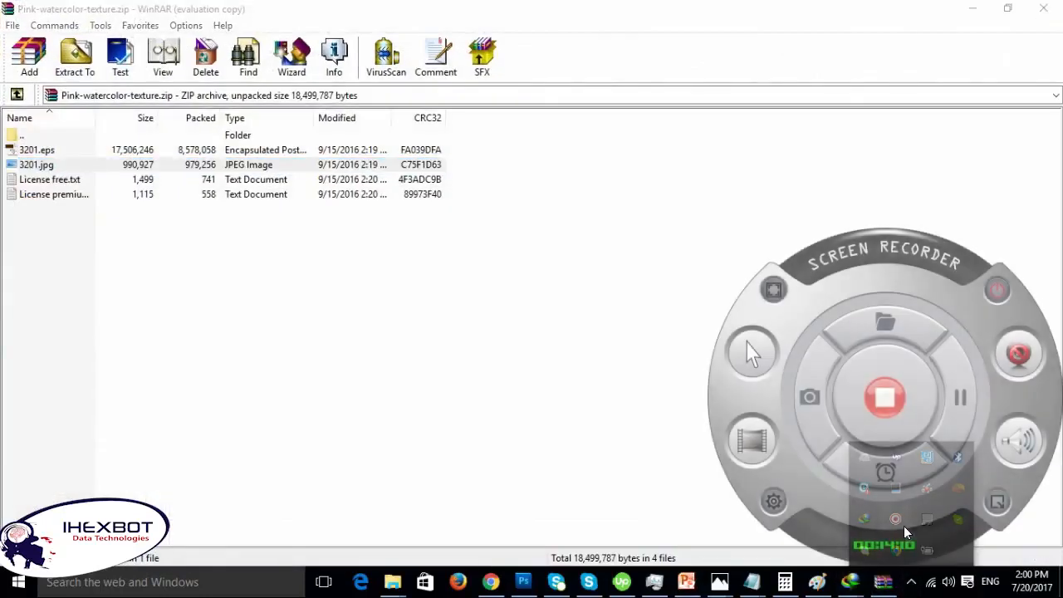
pyautogui.click(972, 10)
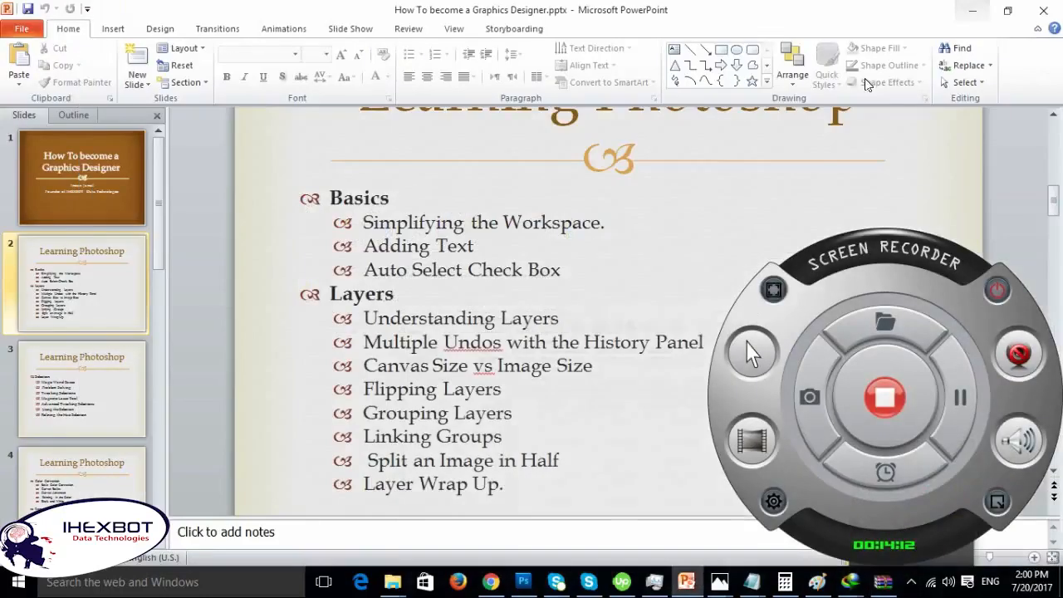
# - Return to Photoshop, try to open Photoshop Help, and look through the other help commands
pyautogui.click(523, 581)
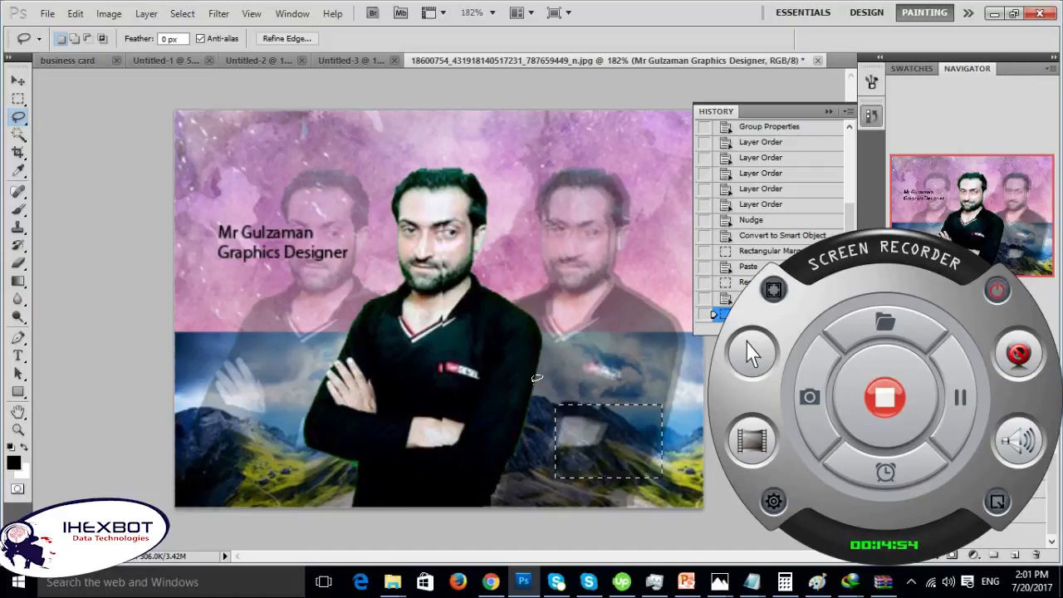
pyautogui.click(333, 14)
pyautogui.click(382, 31)
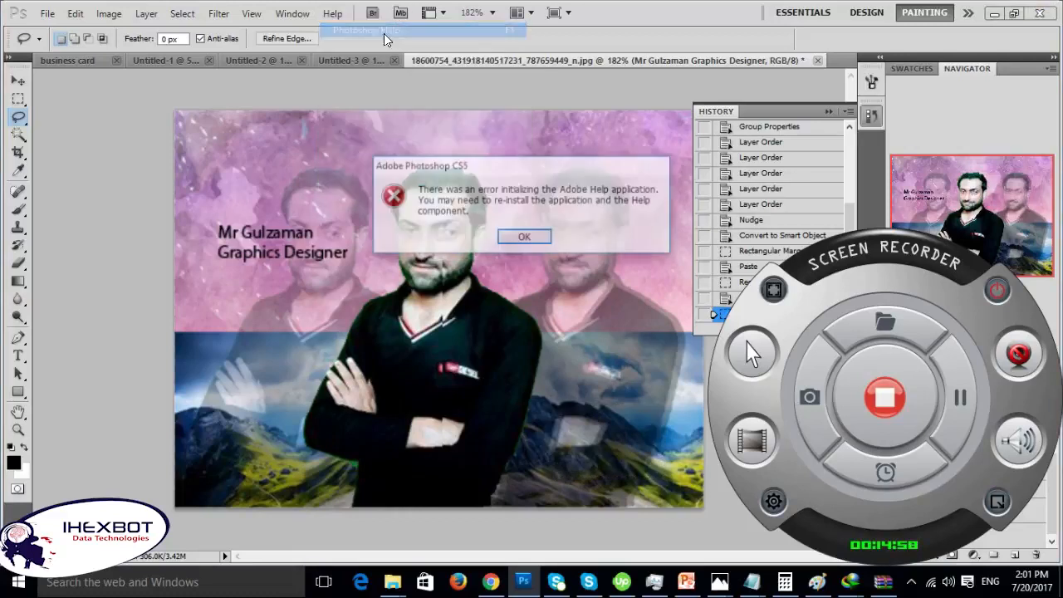
pyautogui.click(521, 238)
pyautogui.click(333, 13)
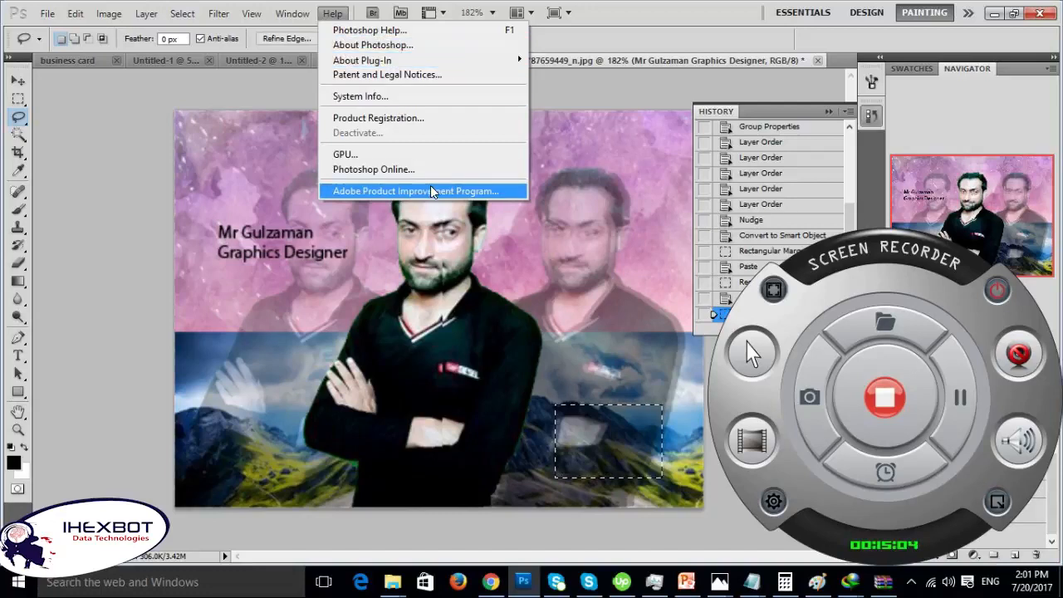
pyautogui.click(494, 300)
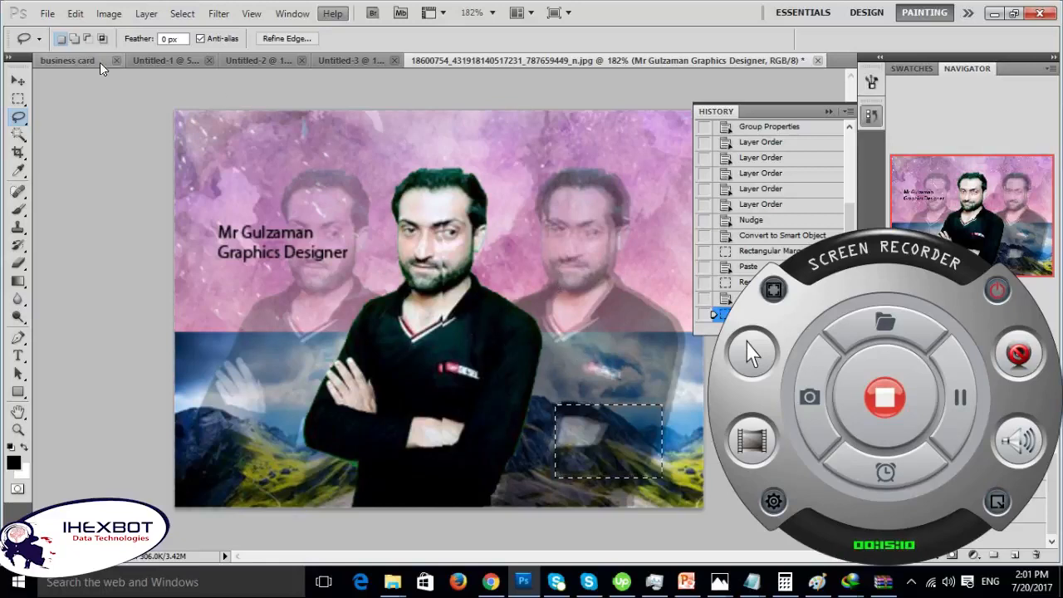
# - Switch to the Move tool and clear the marquee selection over the mountains
pyautogui.click(21, 81)
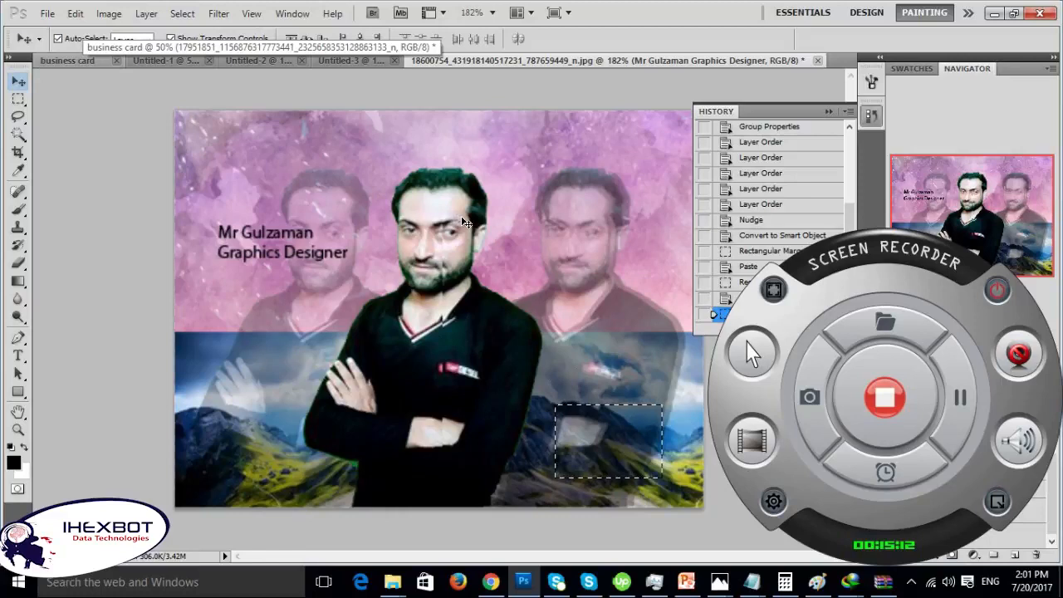
pyautogui.hotkey('ctrl', 'd')
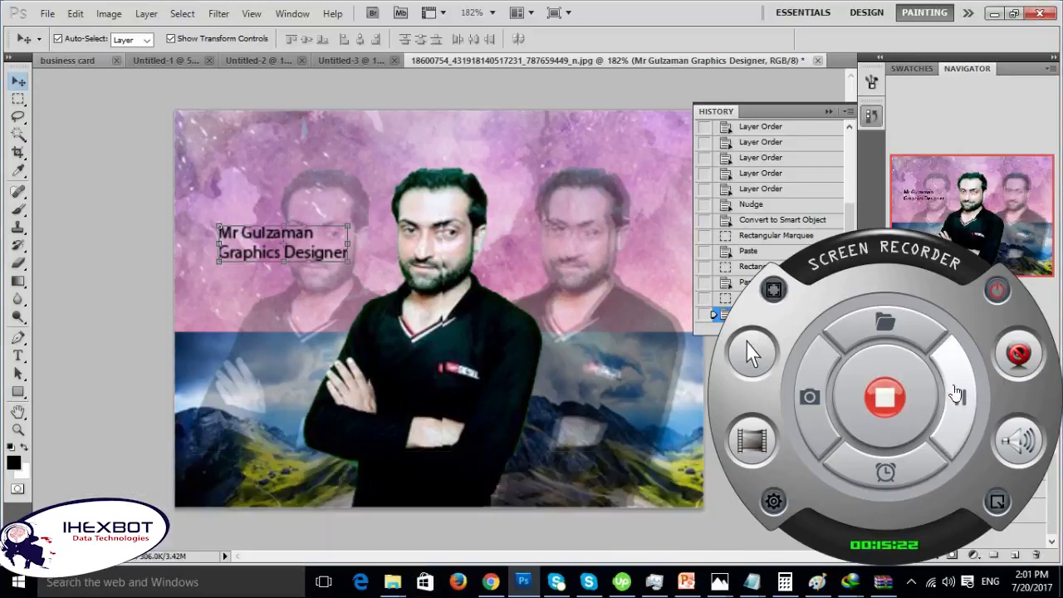
pyautogui.click(960, 397)
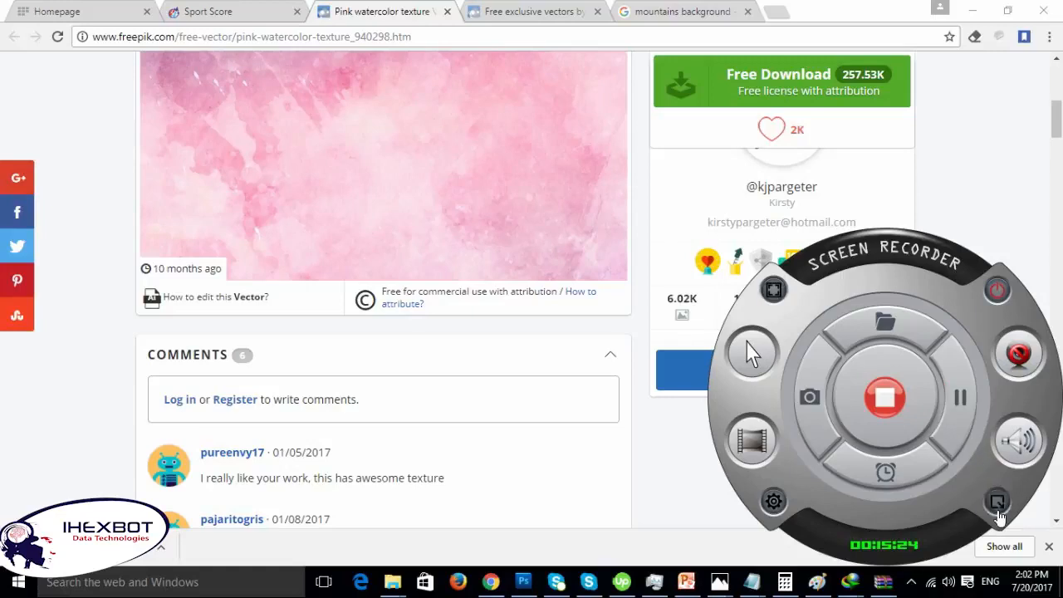
pyautogui.click(998, 513)
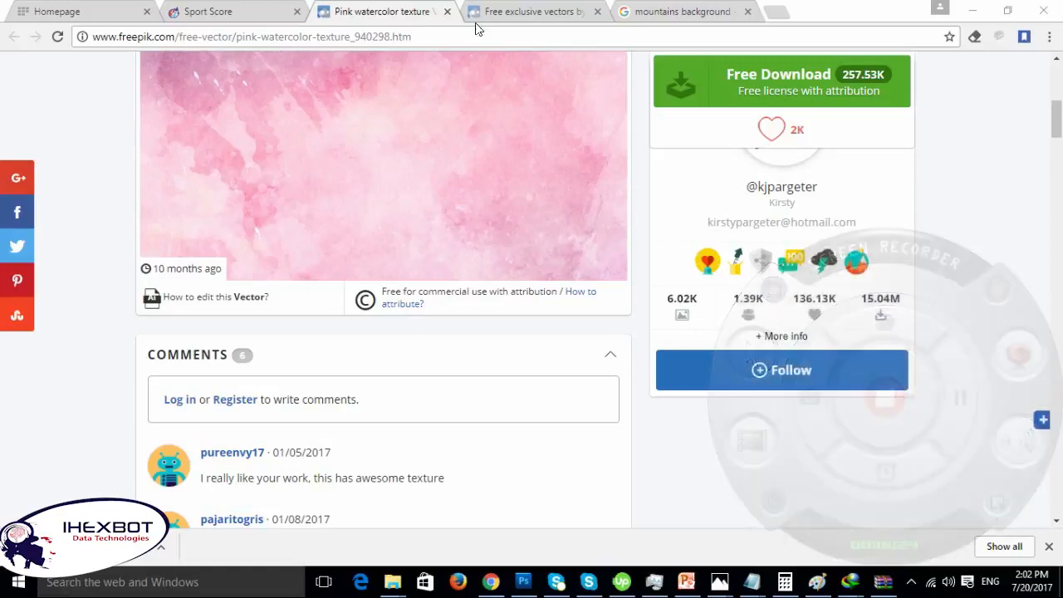
# - Search Freepik in the browser for "business card psd"
pyautogui.click(528, 18)
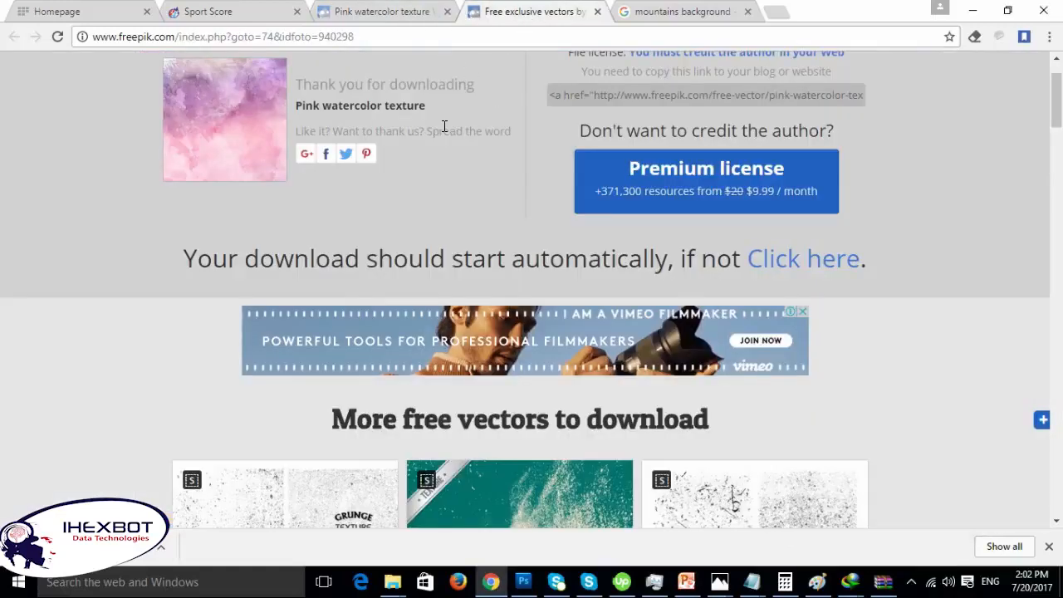
pyautogui.scroll(2, 399, 102)
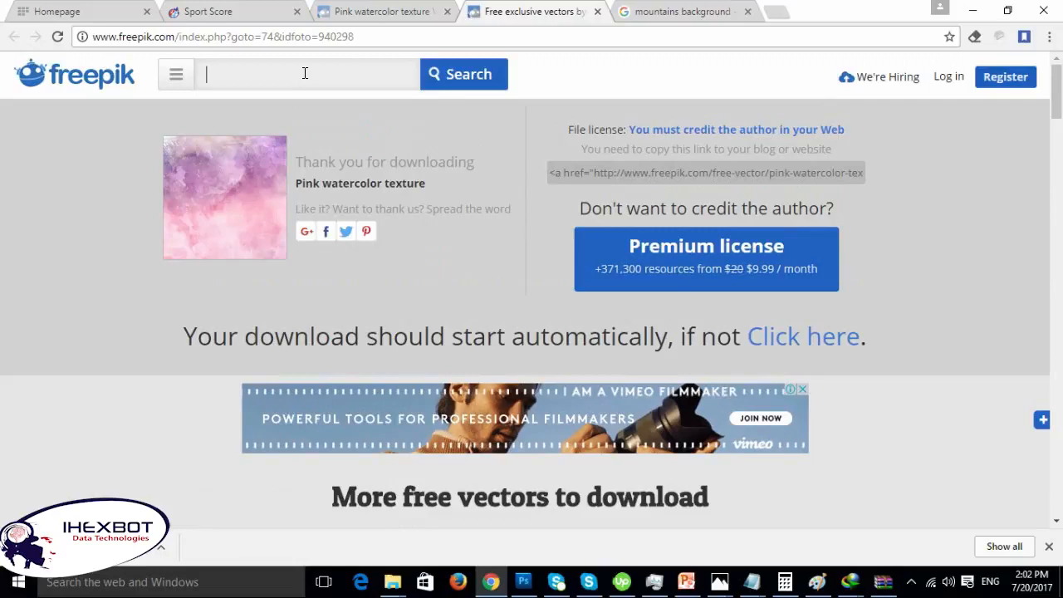
pyautogui.write('business card psd')
pyautogui.press('Return')
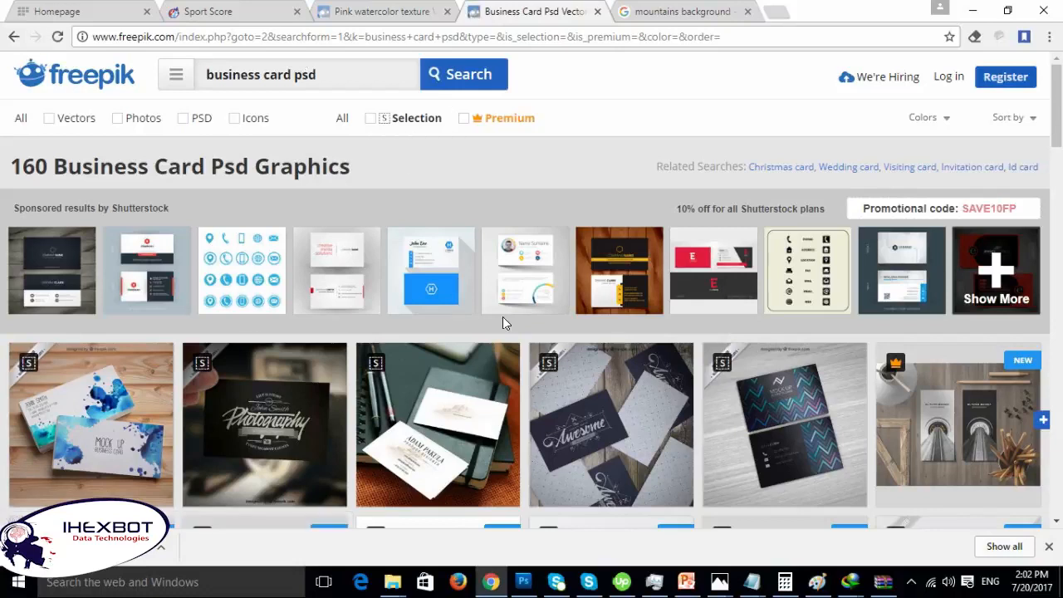
# - Open the yellow-and-black Creative business card psd template from the Freepik results and request its free download
pyautogui.scroll(-3, 547, 281)
pyautogui.scroll(-2, 548, 280)
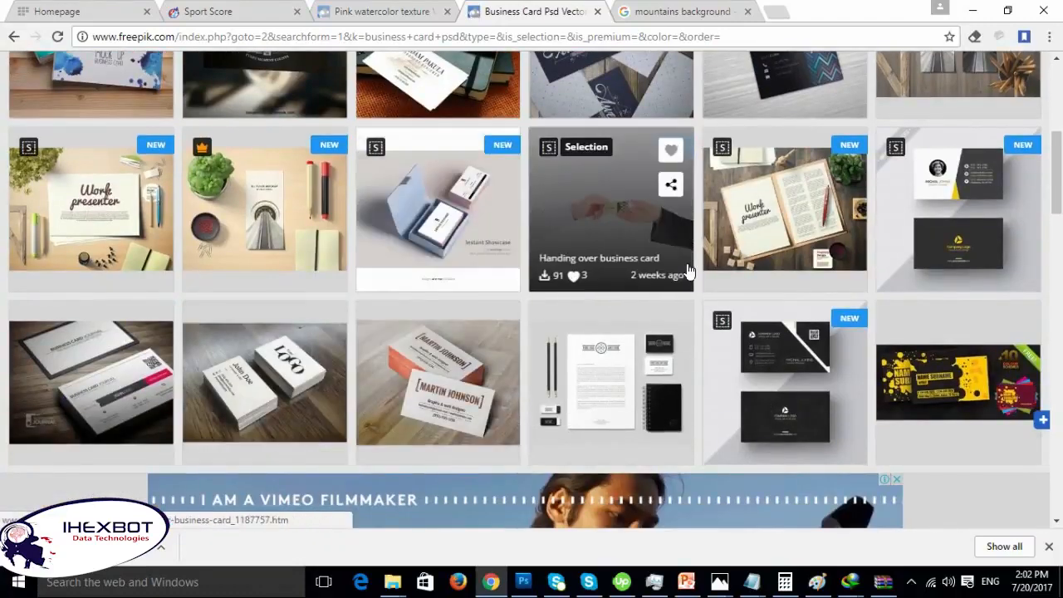
pyautogui.click(922, 374)
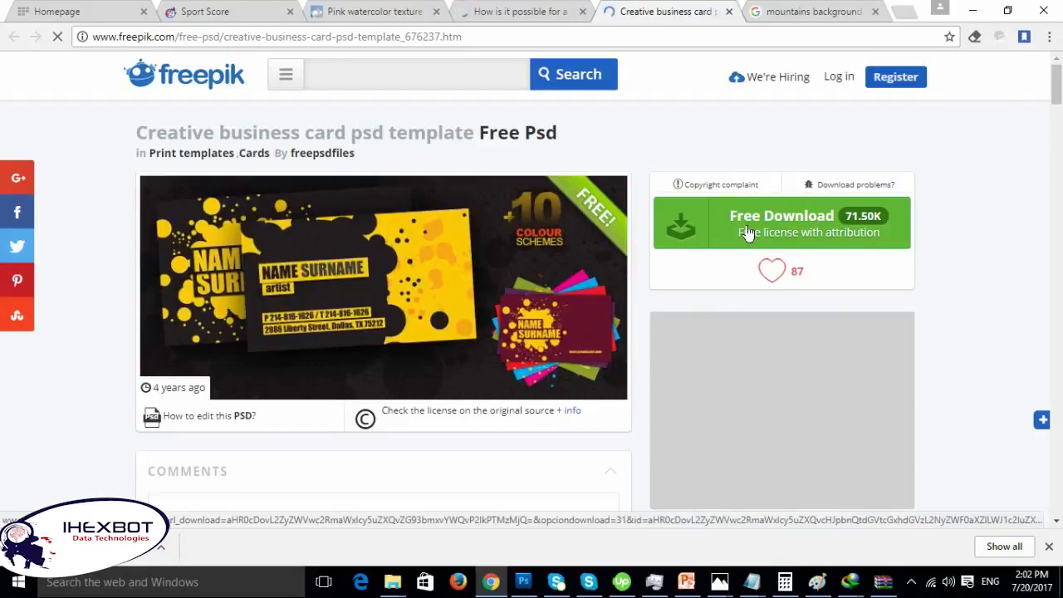
pyautogui.click(809, 219)
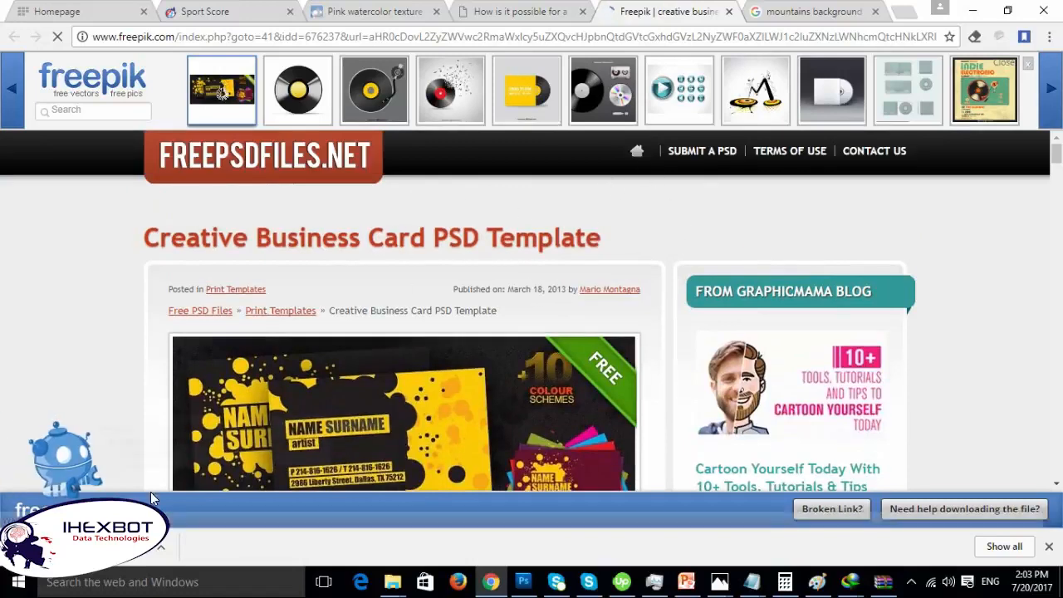
# - Review the Pink watercolor texture page on Freepik up to its search field, and switch back to Photoshop
pyautogui.click(531, 12)
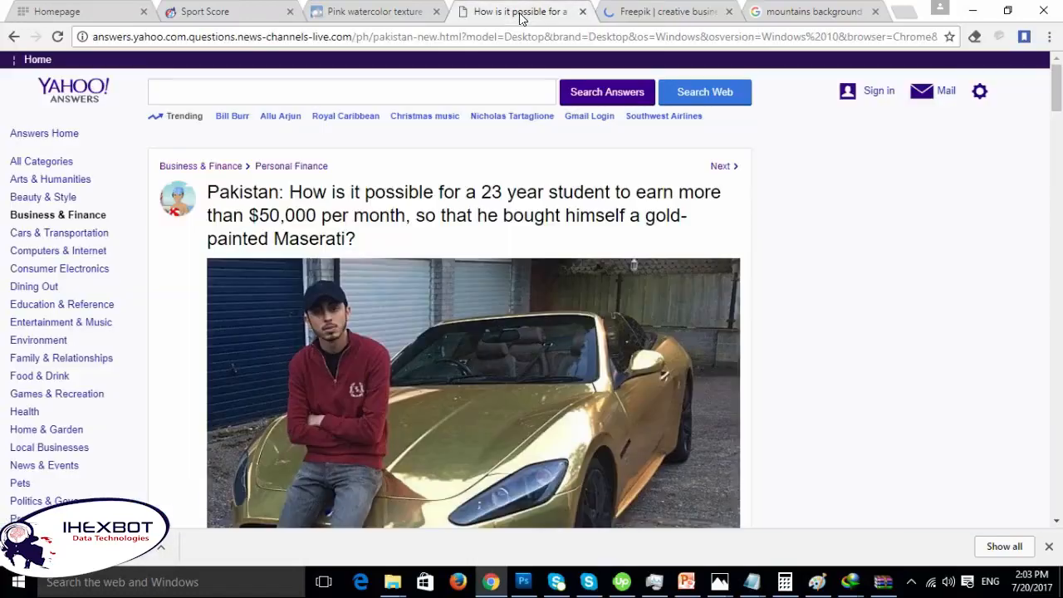
pyautogui.click(363, 13)
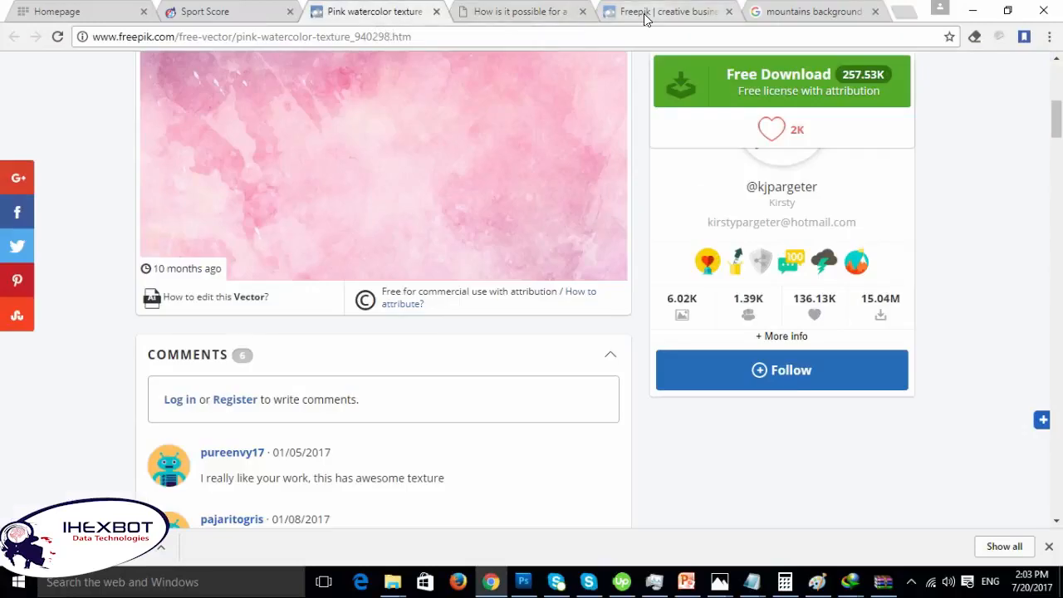
pyautogui.scroll(-2, 439, 163)
pyautogui.scroll(7, 294, 130)
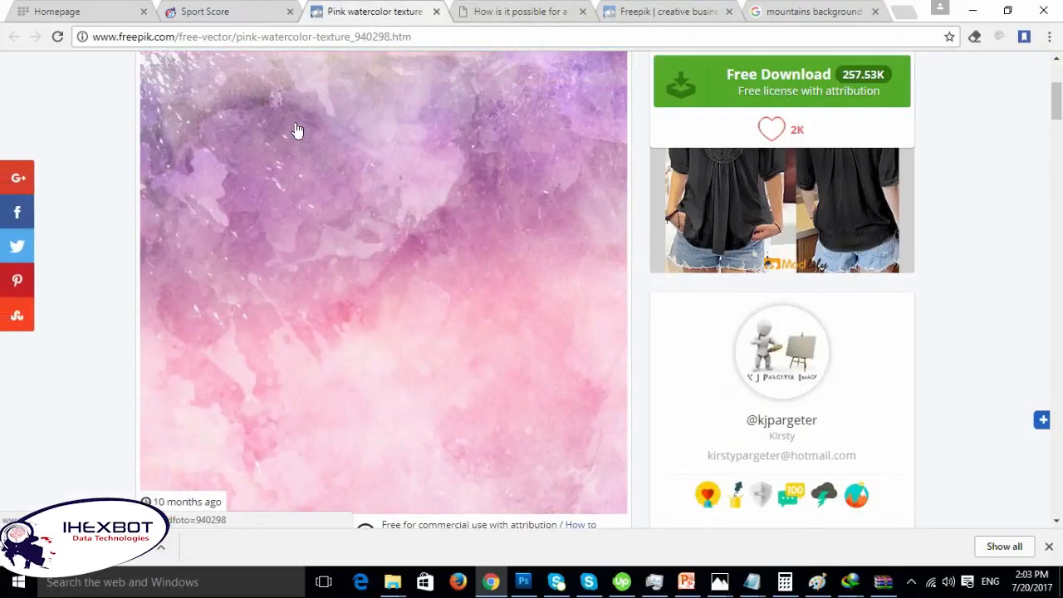
pyautogui.scroll(1, 293, 114)
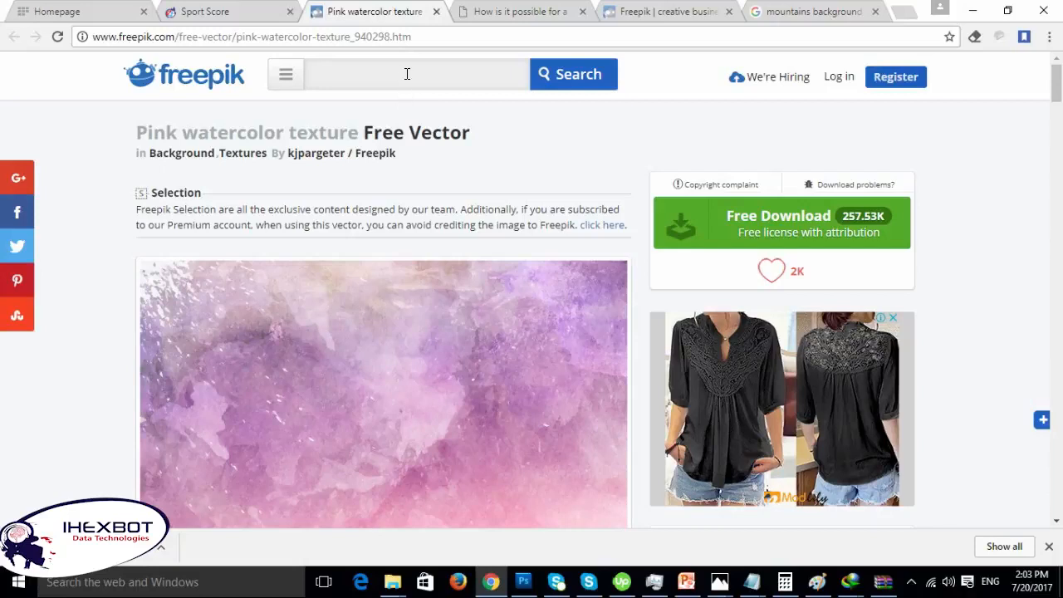
pyautogui.write('b')
pyautogui.click(523, 581)
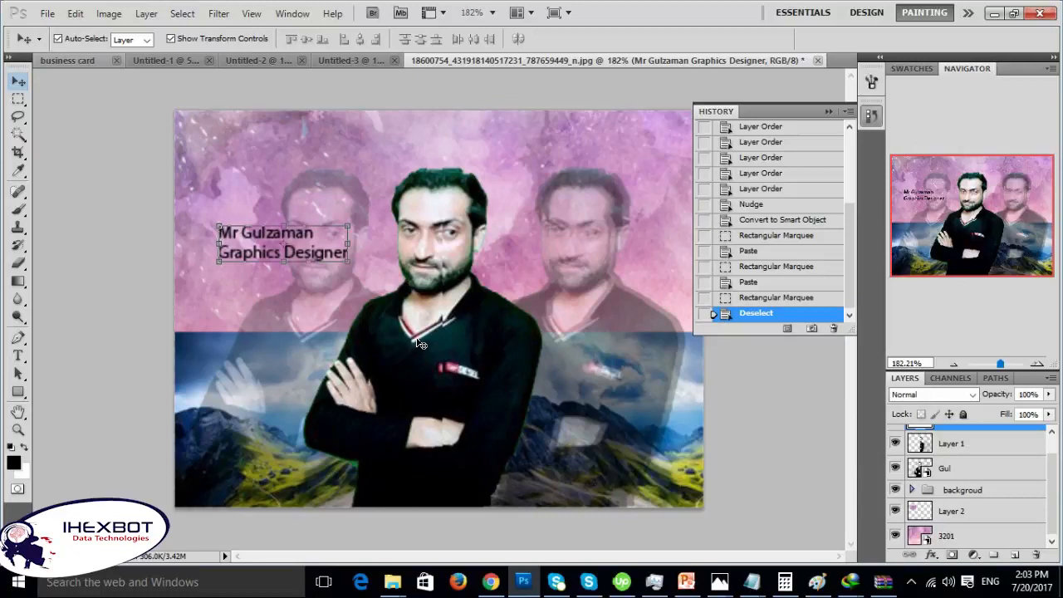
# - Select all of the two-line name and job title text beside the portrait and recolour it dark red, 841d1d
pyautogui.click(274, 245)
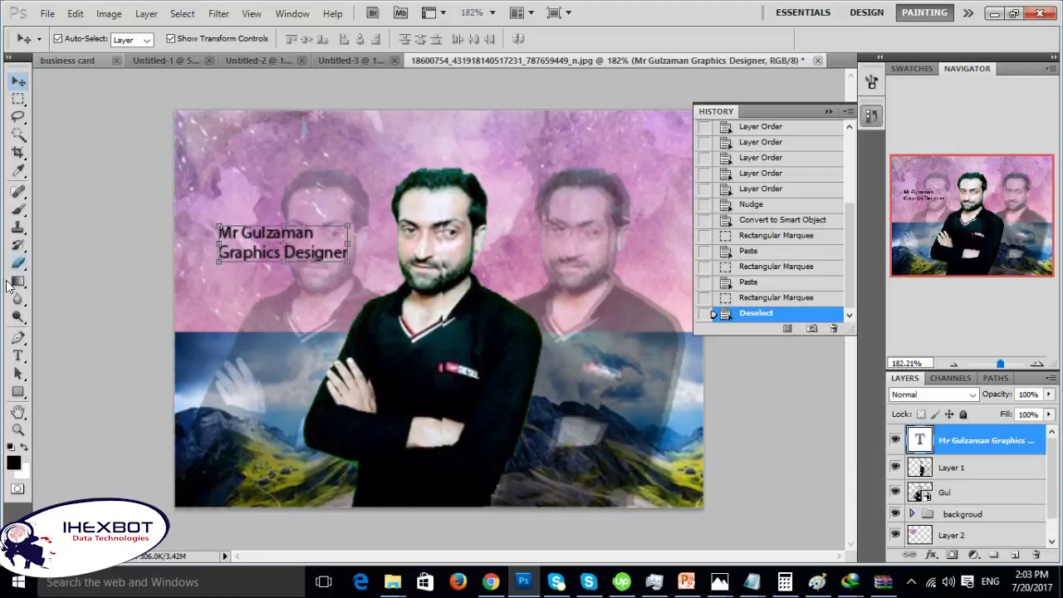
pyautogui.click(18, 355)
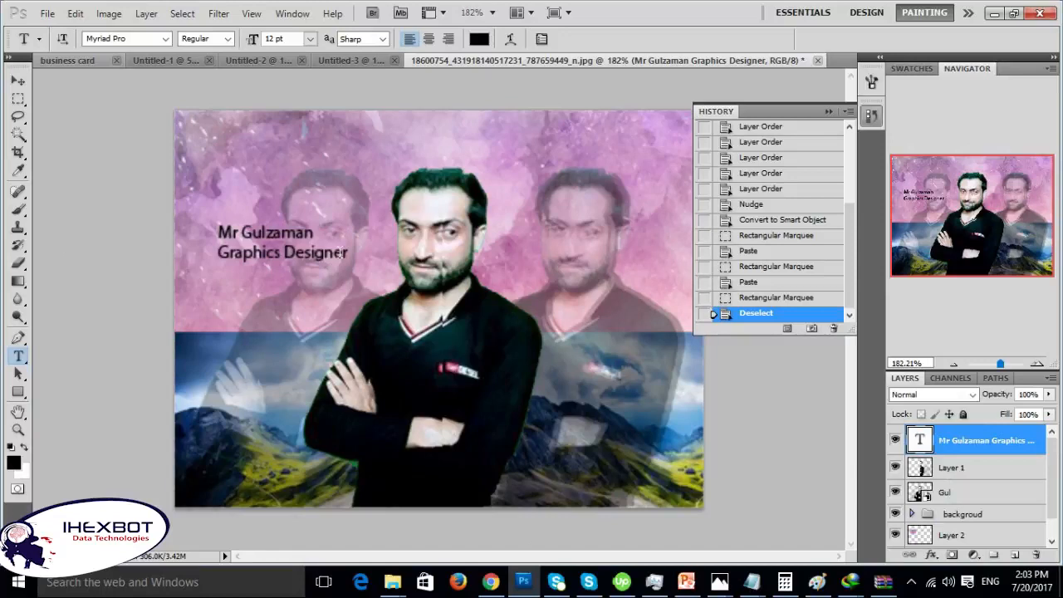
pyautogui.moveTo(344, 253); pyautogui.dragTo(275, 241)
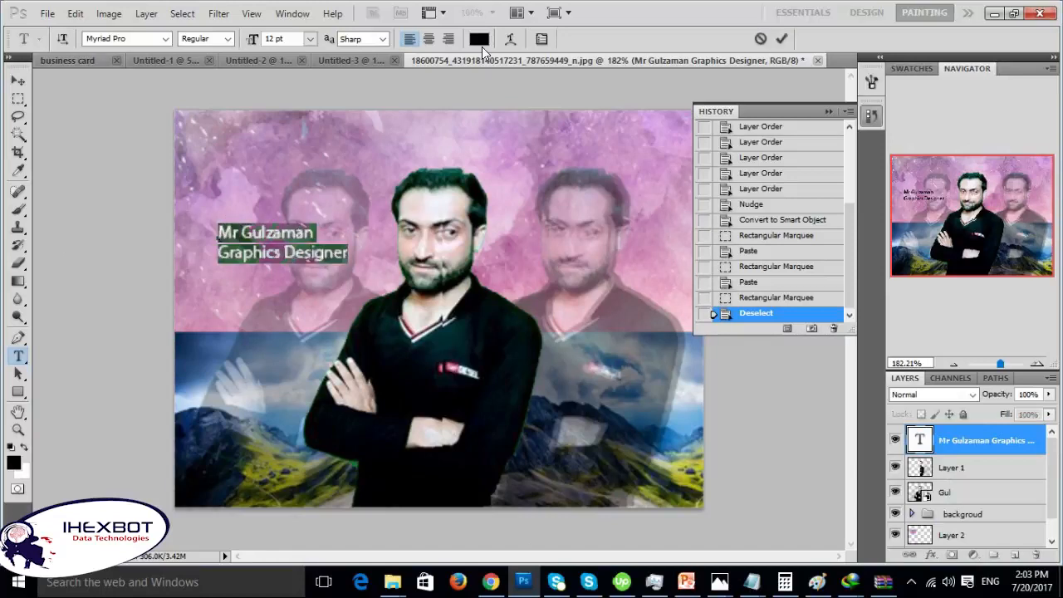
pyautogui.click(479, 39)
pyautogui.click(485, 231)
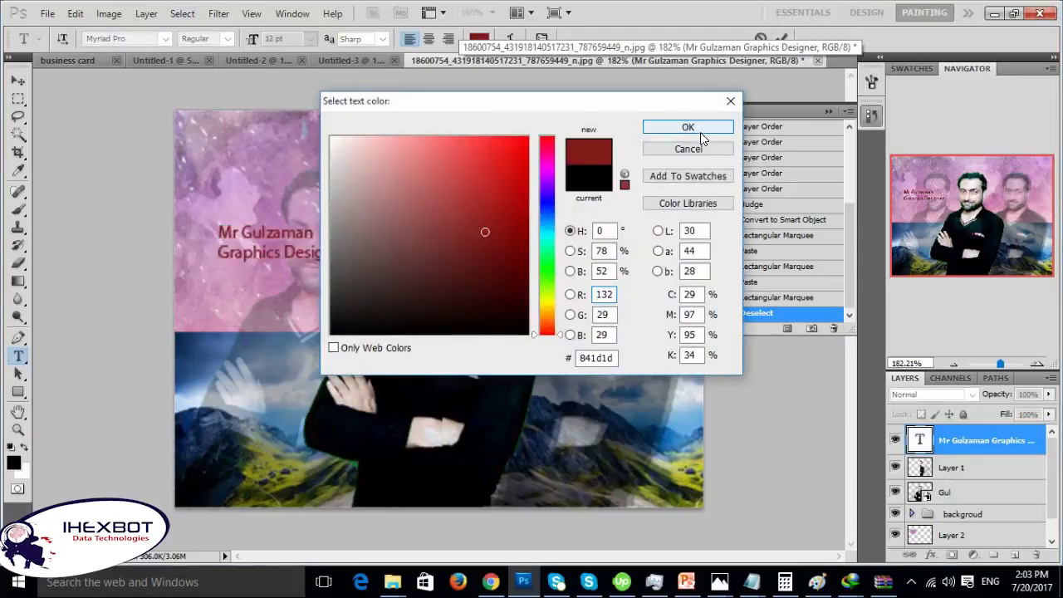
pyautogui.click(701, 133)
# - Change the font of the selected name and job title text to Lithos Pro
pyautogui.click(165, 39)
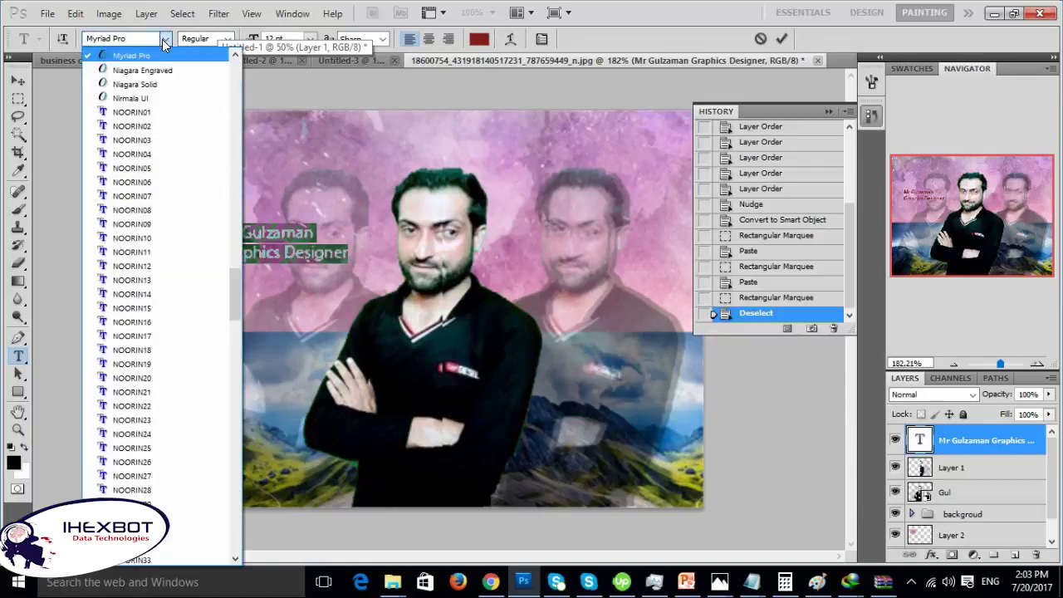
pyautogui.scroll(4, 160, 166)
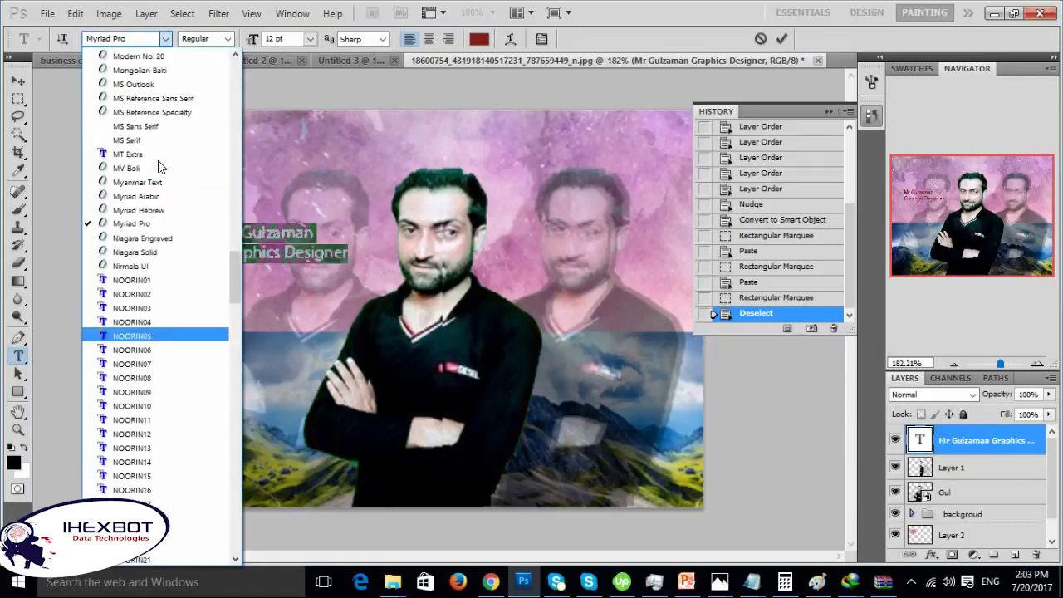
pyautogui.scroll(3, 160, 167)
pyautogui.scroll(4, 160, 167)
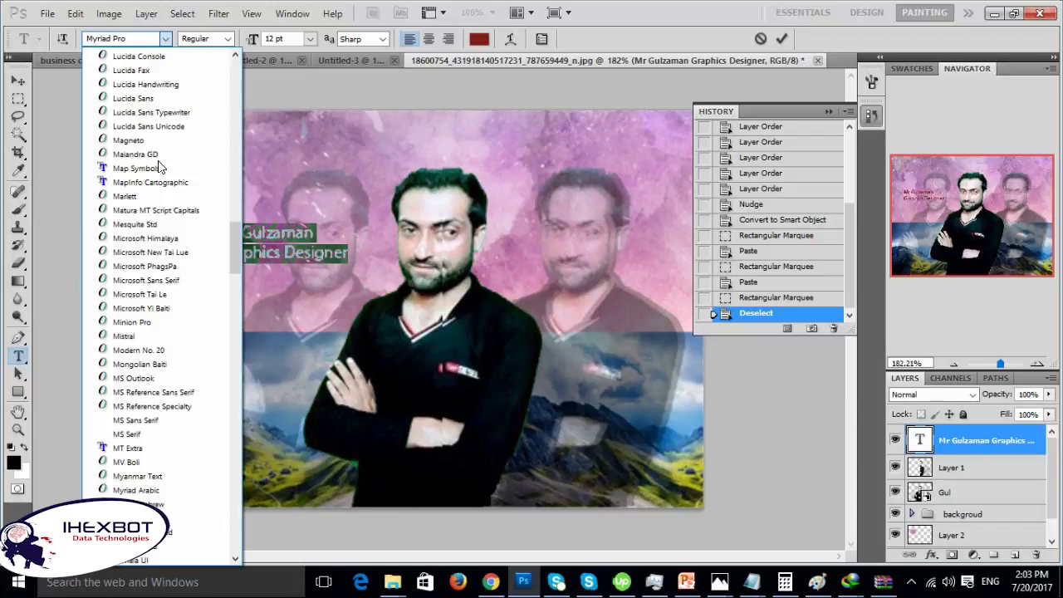
pyautogui.scroll(4, 160, 148)
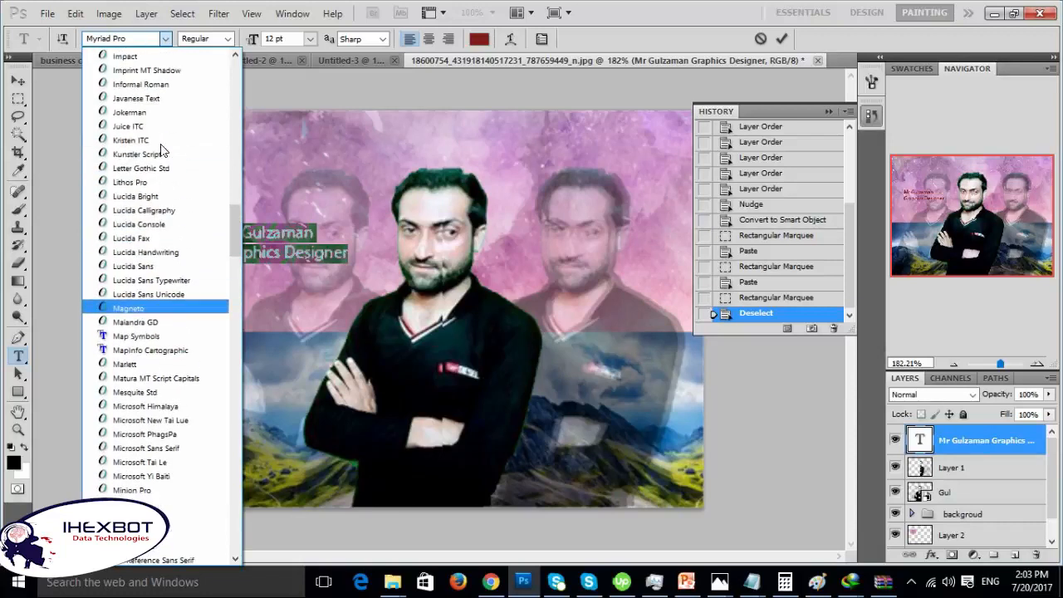
pyautogui.click(161, 182)
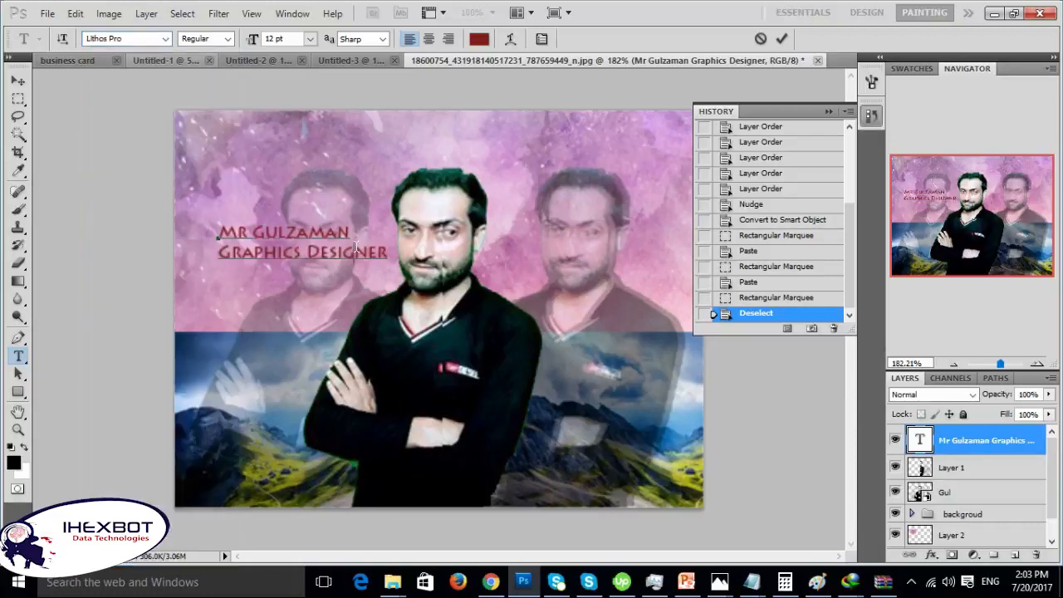
# - Select the whole name and job title text again and recolour it a near-white tint
pyautogui.hotkey('ctrl', 'a')
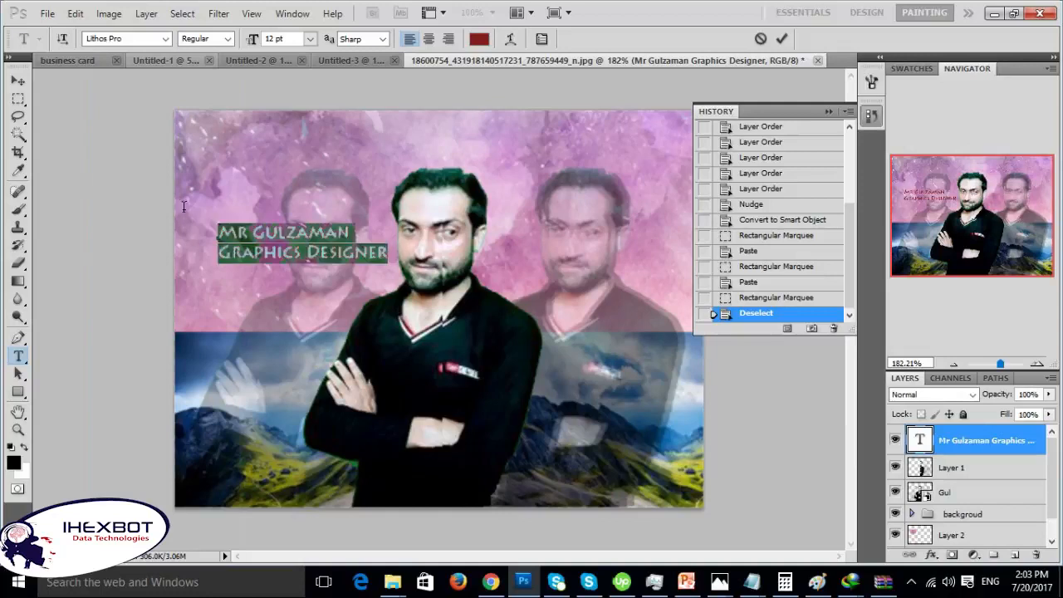
pyautogui.click(478, 38)
pyautogui.moveTo(440, 174); pyautogui.dragTo(345, 137)
pyautogui.click(699, 130)
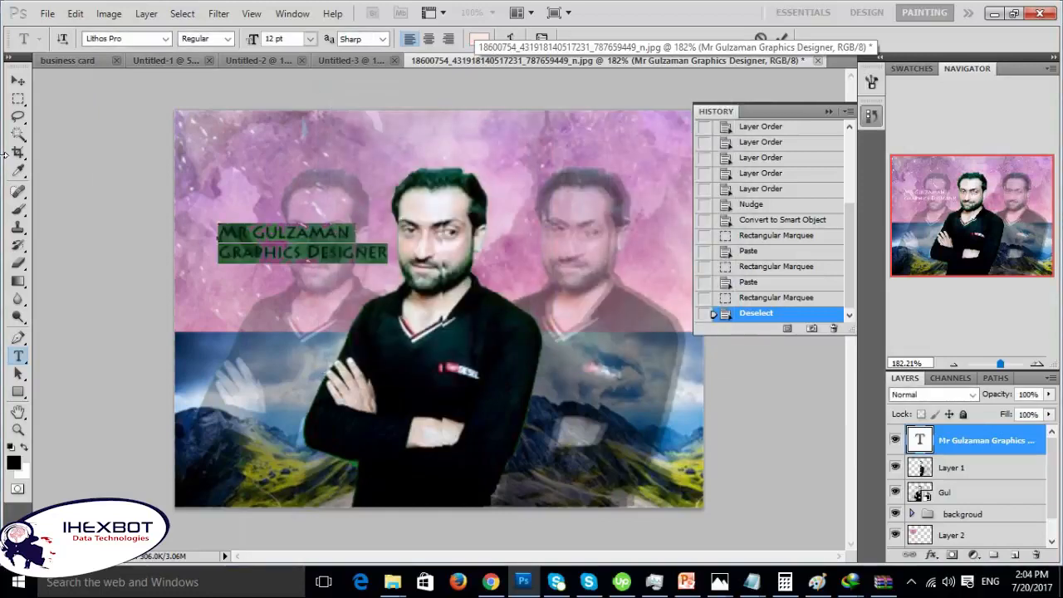
# - Reposition the name and job title text with the Move tool onto the central man's chest, just above his folded arms
pyautogui.click(16, 83)
pyautogui.moveTo(292, 222); pyautogui.dragTo(256, 242)
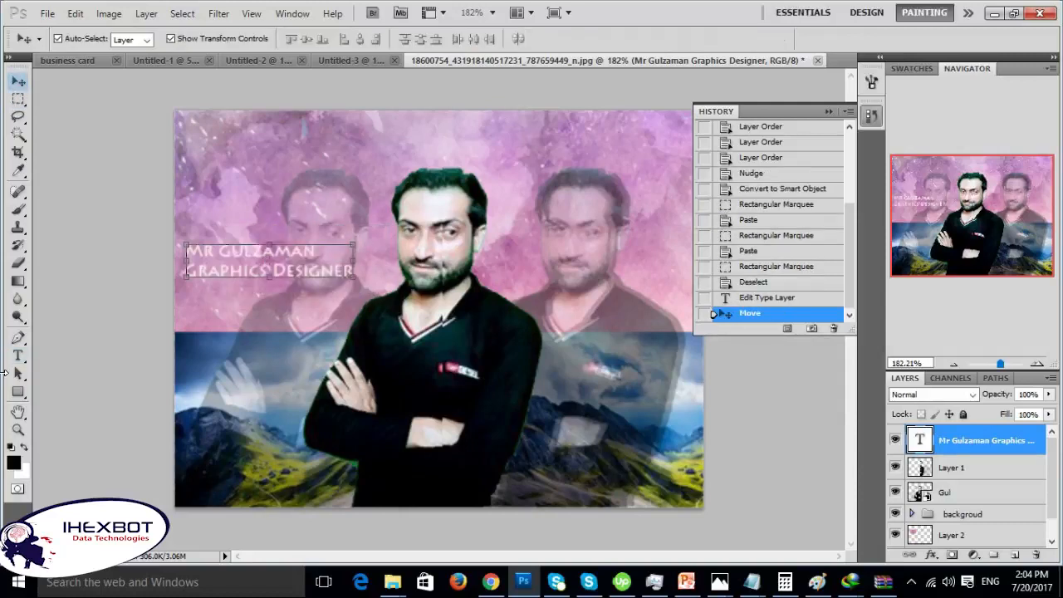
pyautogui.moveTo(245, 272); pyautogui.dragTo(432, 406)
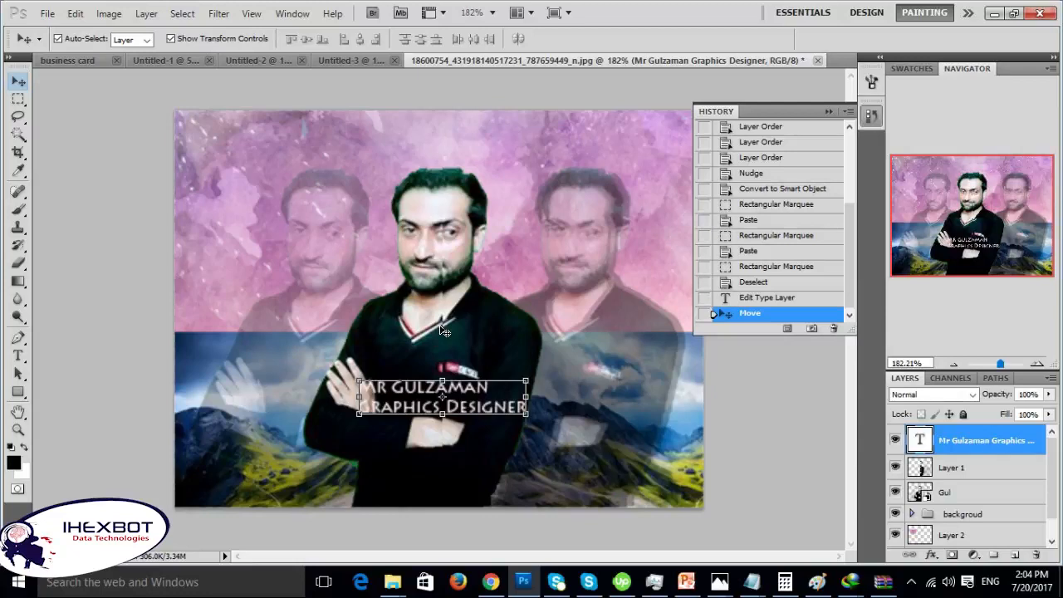
# - Switch to the Chrome browser and search Freepik for "social icons"
pyautogui.click(490, 581)
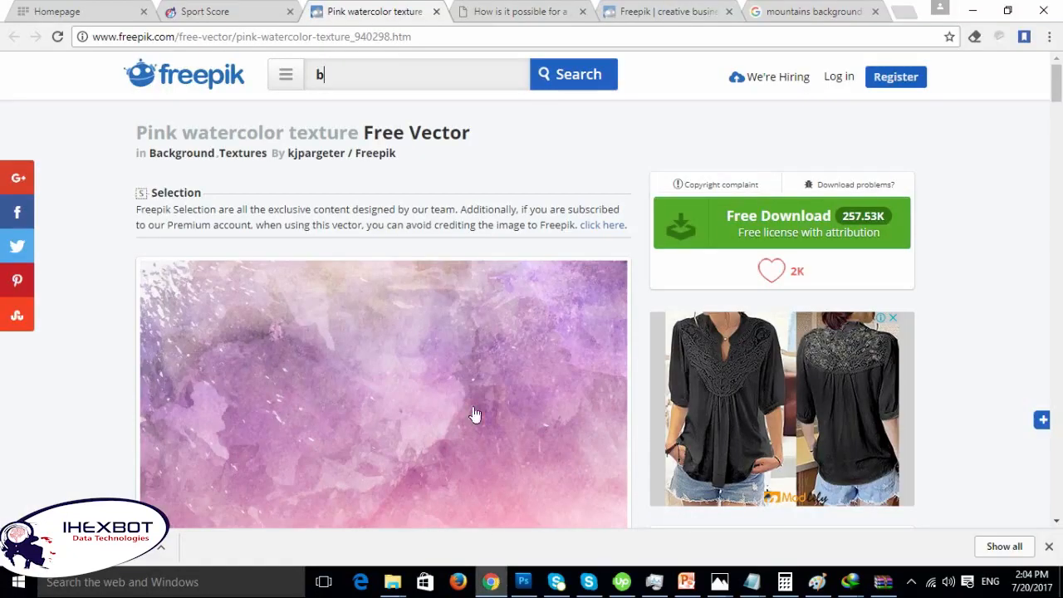
pyautogui.click(412, 76)
pyautogui.write('social icons')
pyautogui.press('Return')
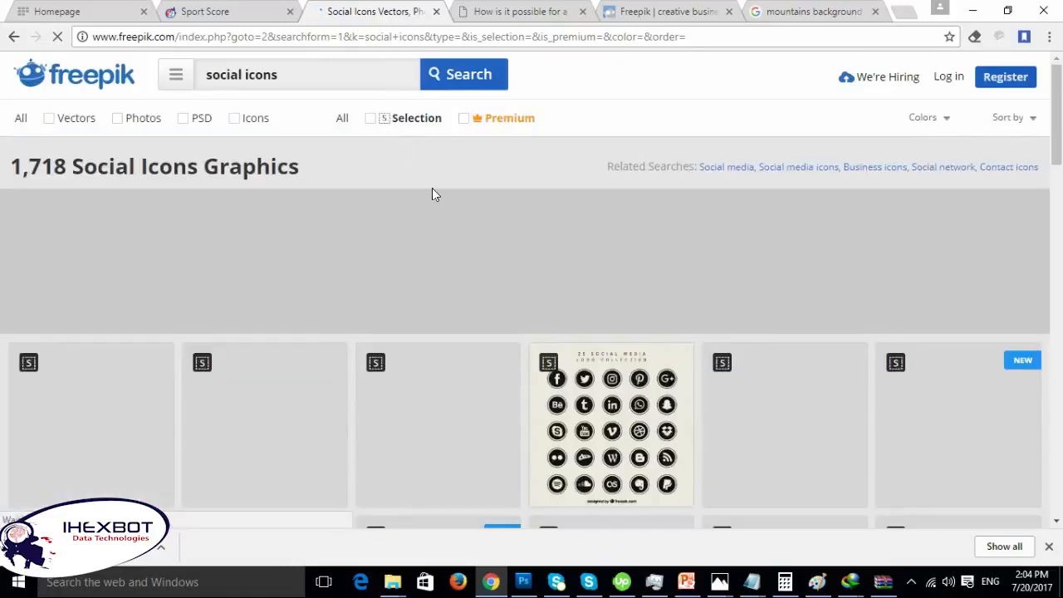
# - Open the Popular social networking icons vector from the Freepik results and examine its preview
pyautogui.scroll(-3, 456, 200)
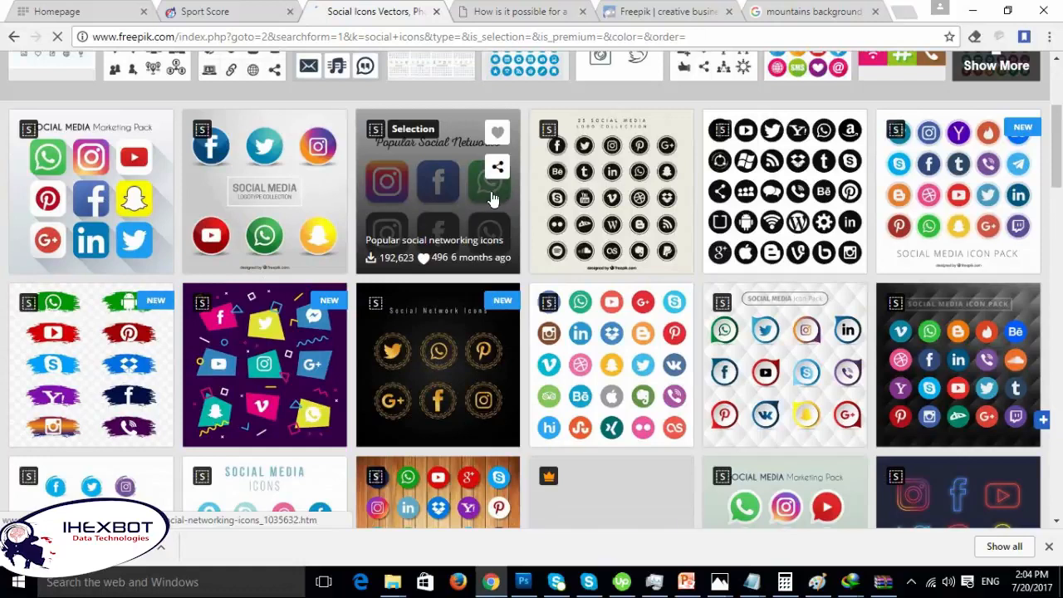
pyautogui.scroll(-1, 494, 201)
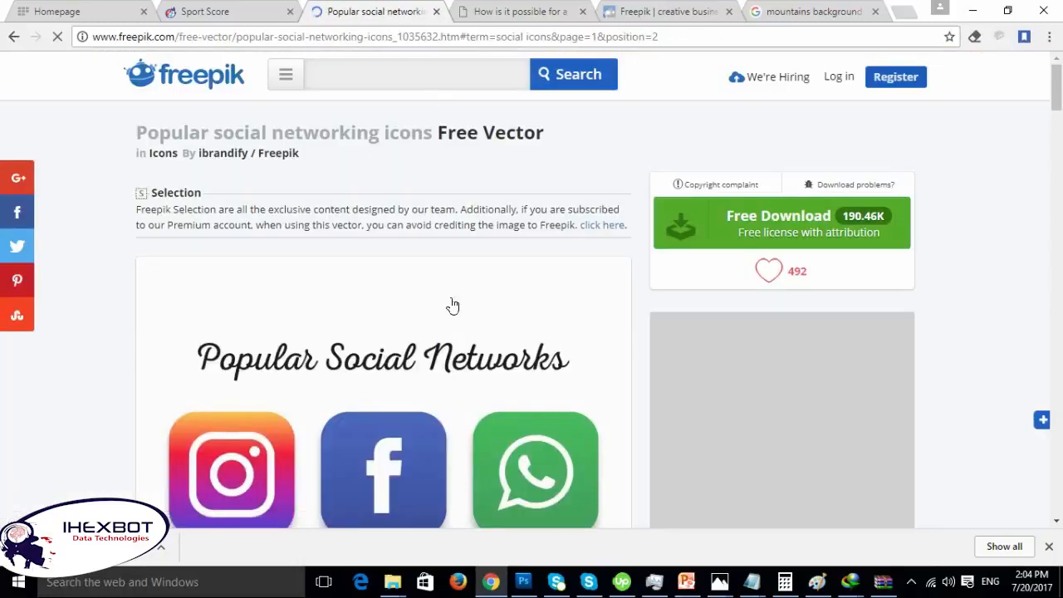
pyautogui.scroll(-3, 452, 306)
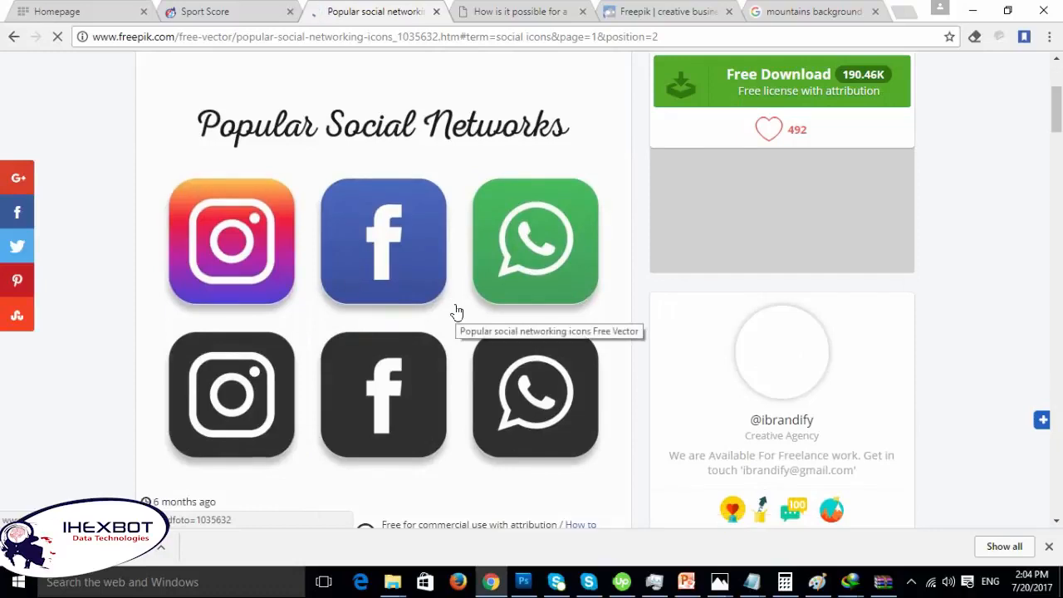
pyautogui.scroll(3, 432, 266)
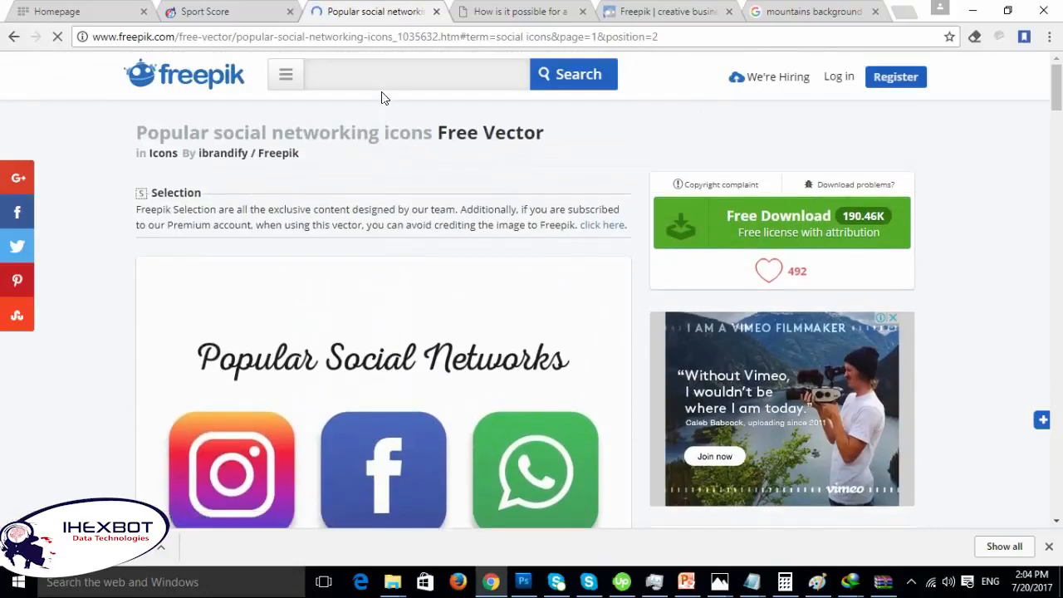
# - Search Freepik for "business card" and open the Modern business card with turquoise wavy shapes vector to examine both card sides
pyautogui.write('business a')
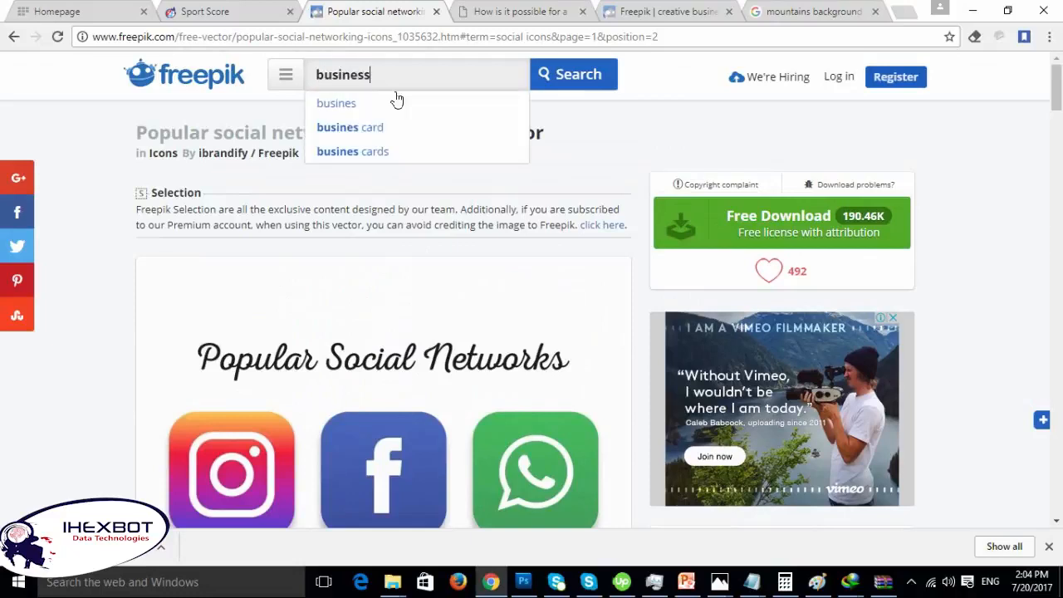
pyautogui.press('BackSpace')
pyautogui.write('card')
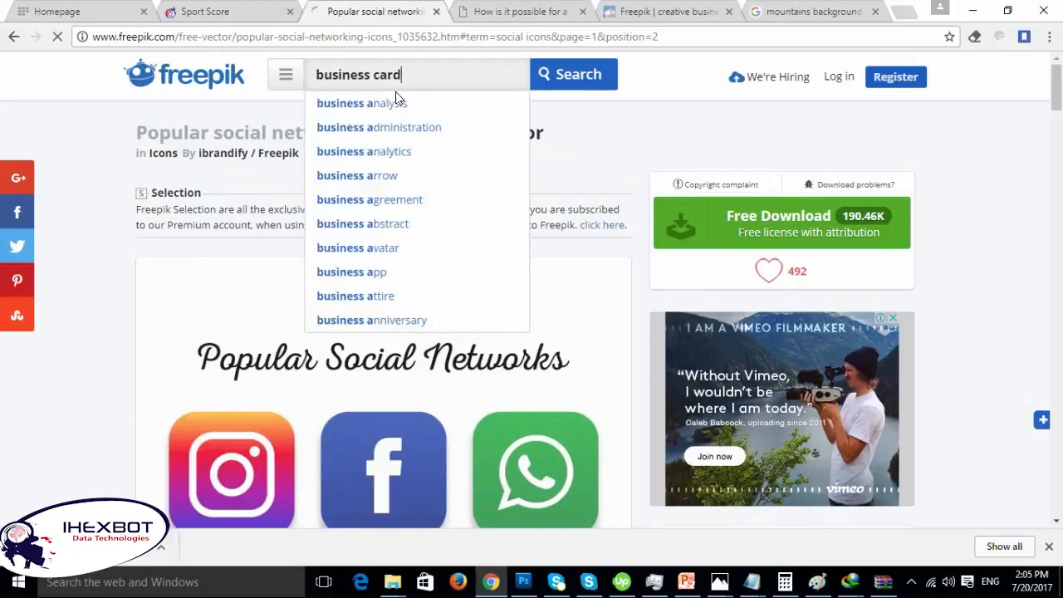
pyautogui.press('Return')
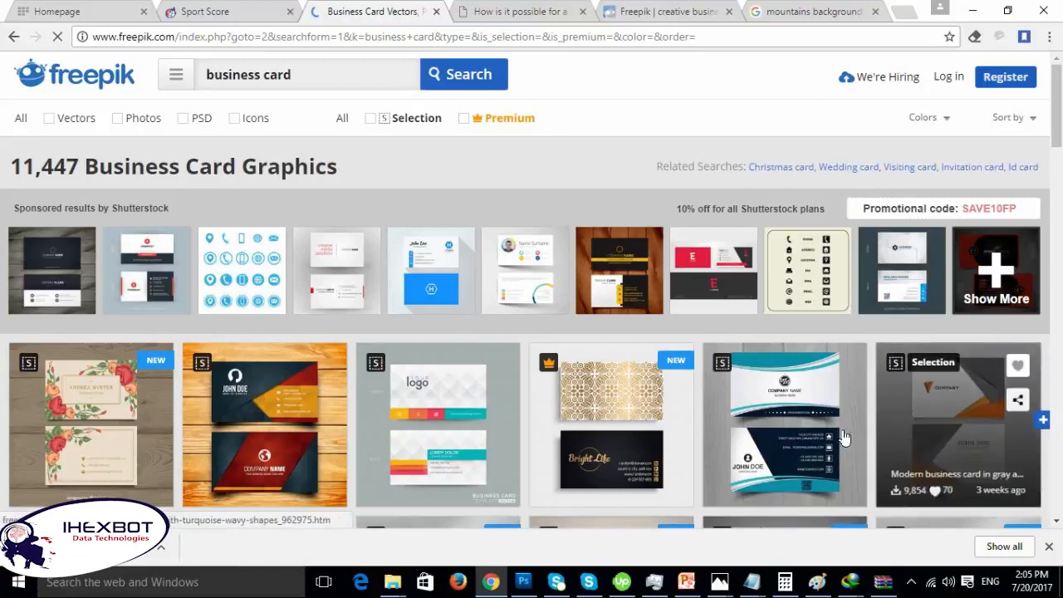
pyautogui.click(826, 429)
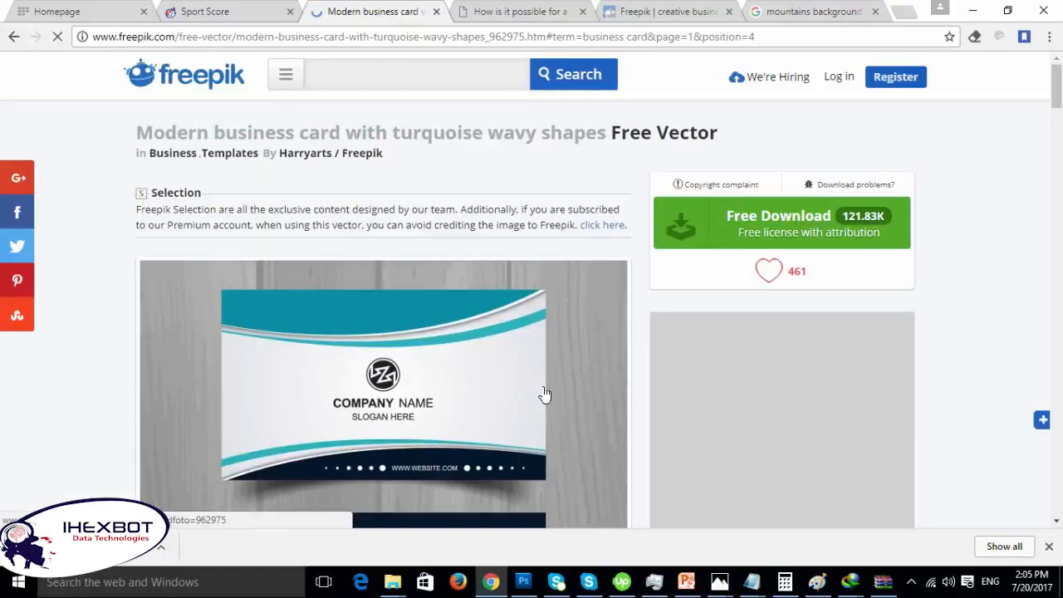
pyautogui.scroll(-4, 546, 396)
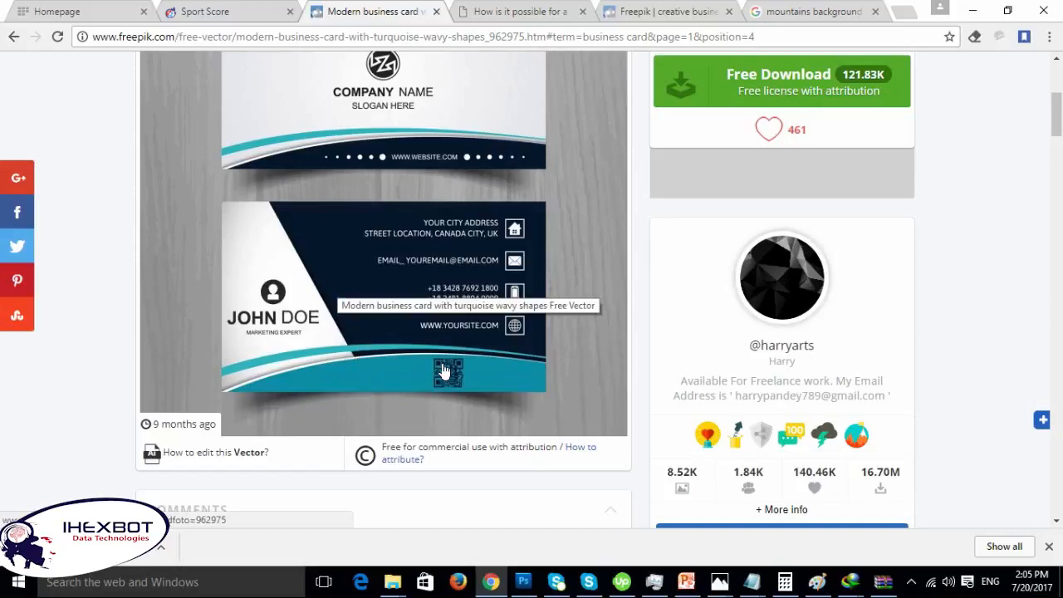
pyautogui.click(911, 581)
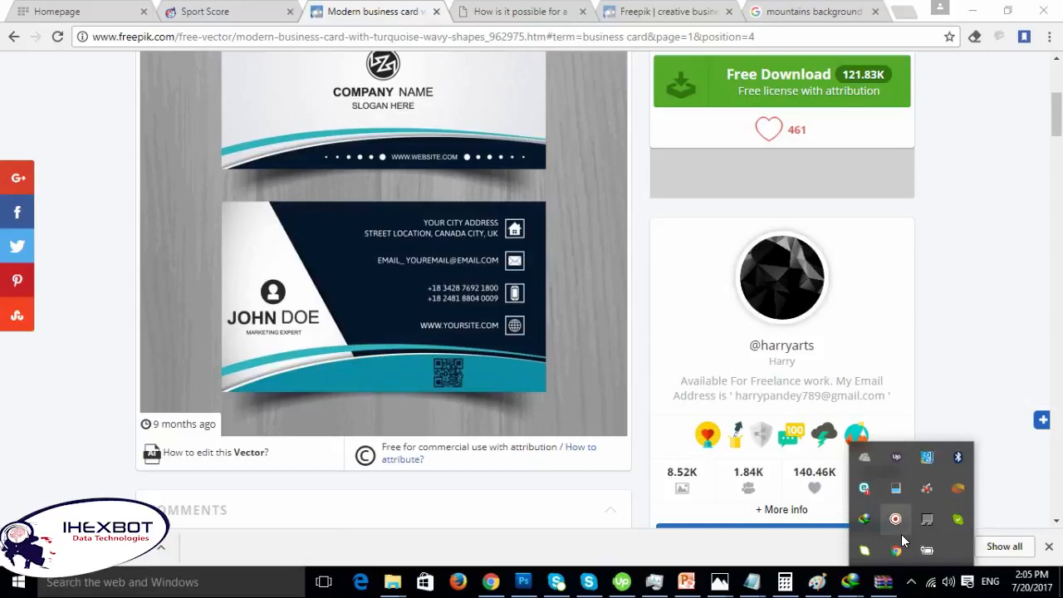